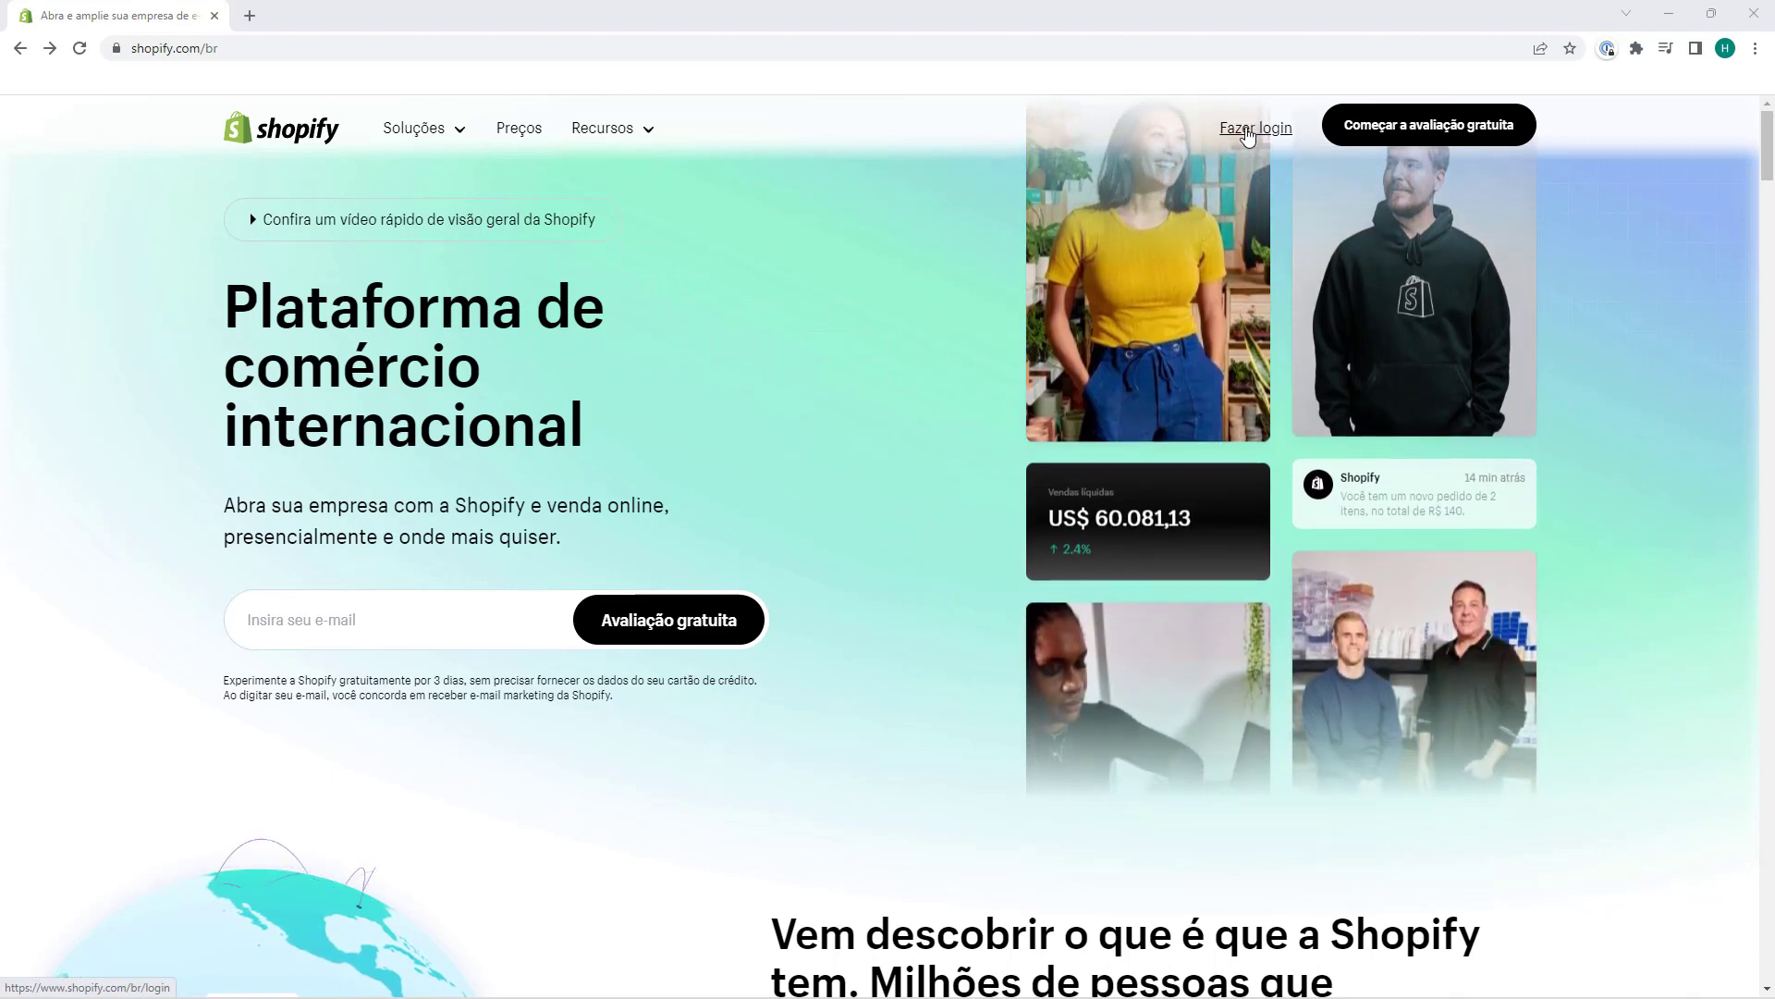
- Log in to the Shopify admin and open the online store's current Dawn theme for customization
left_click(1255, 130)
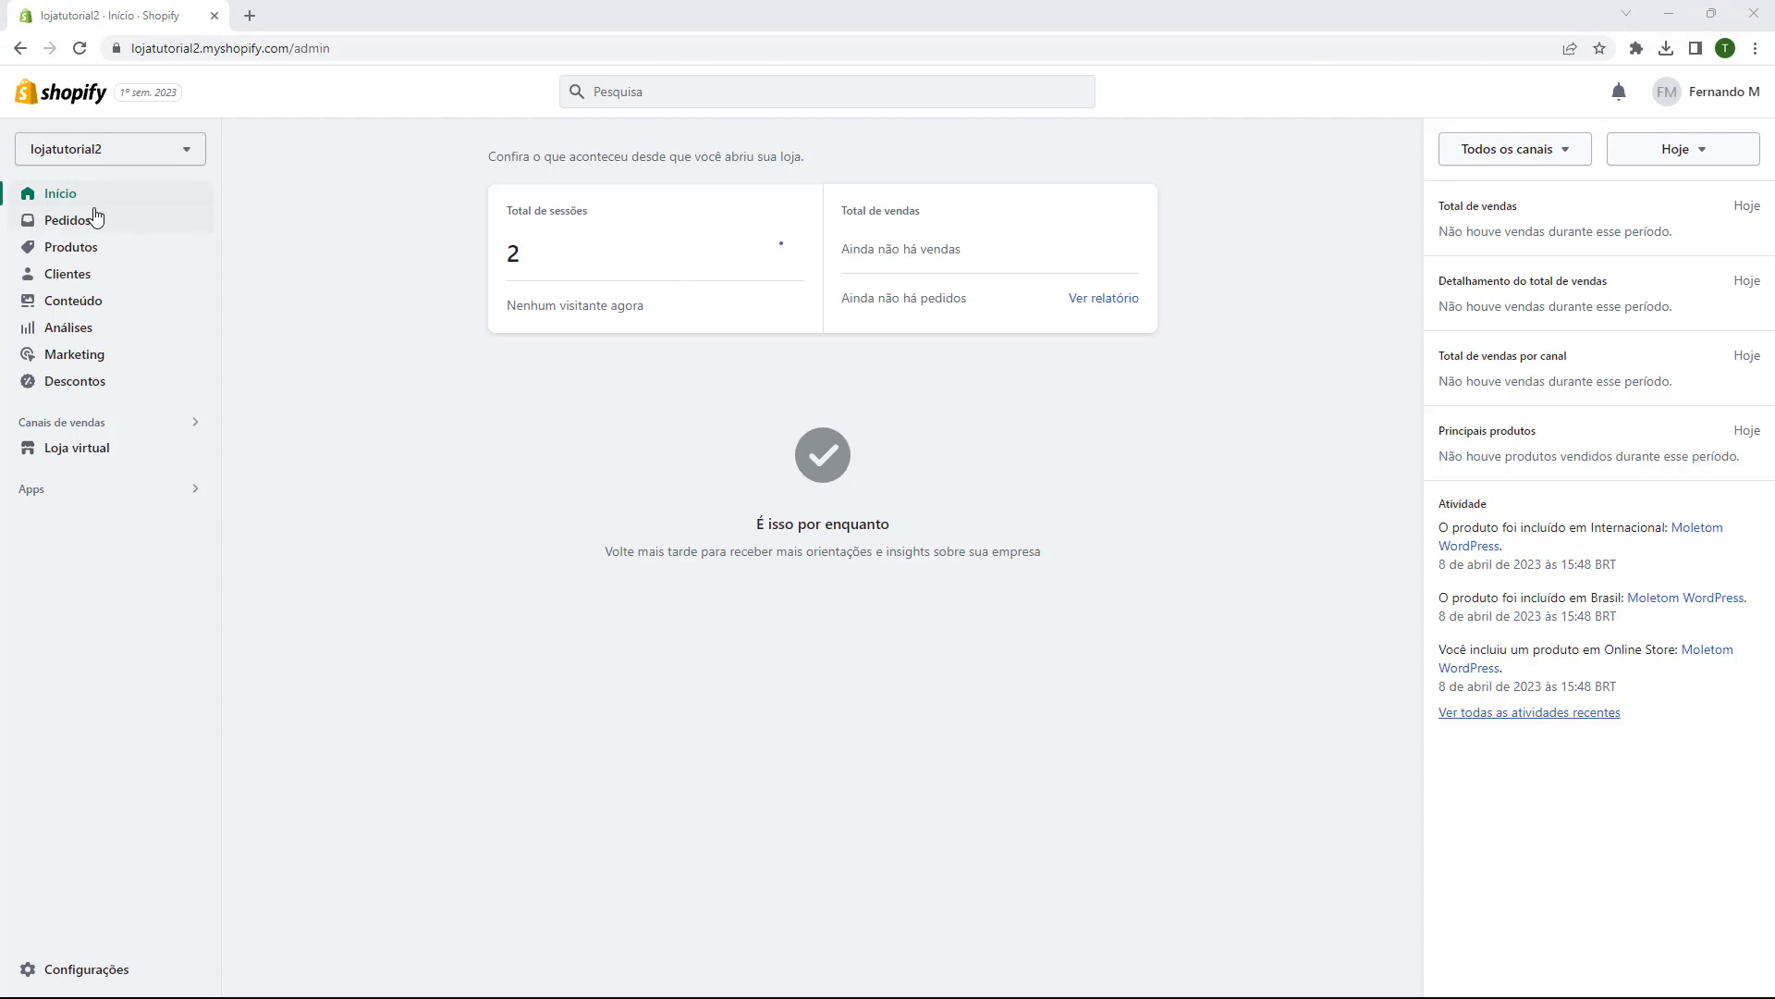
left_click(66, 453)
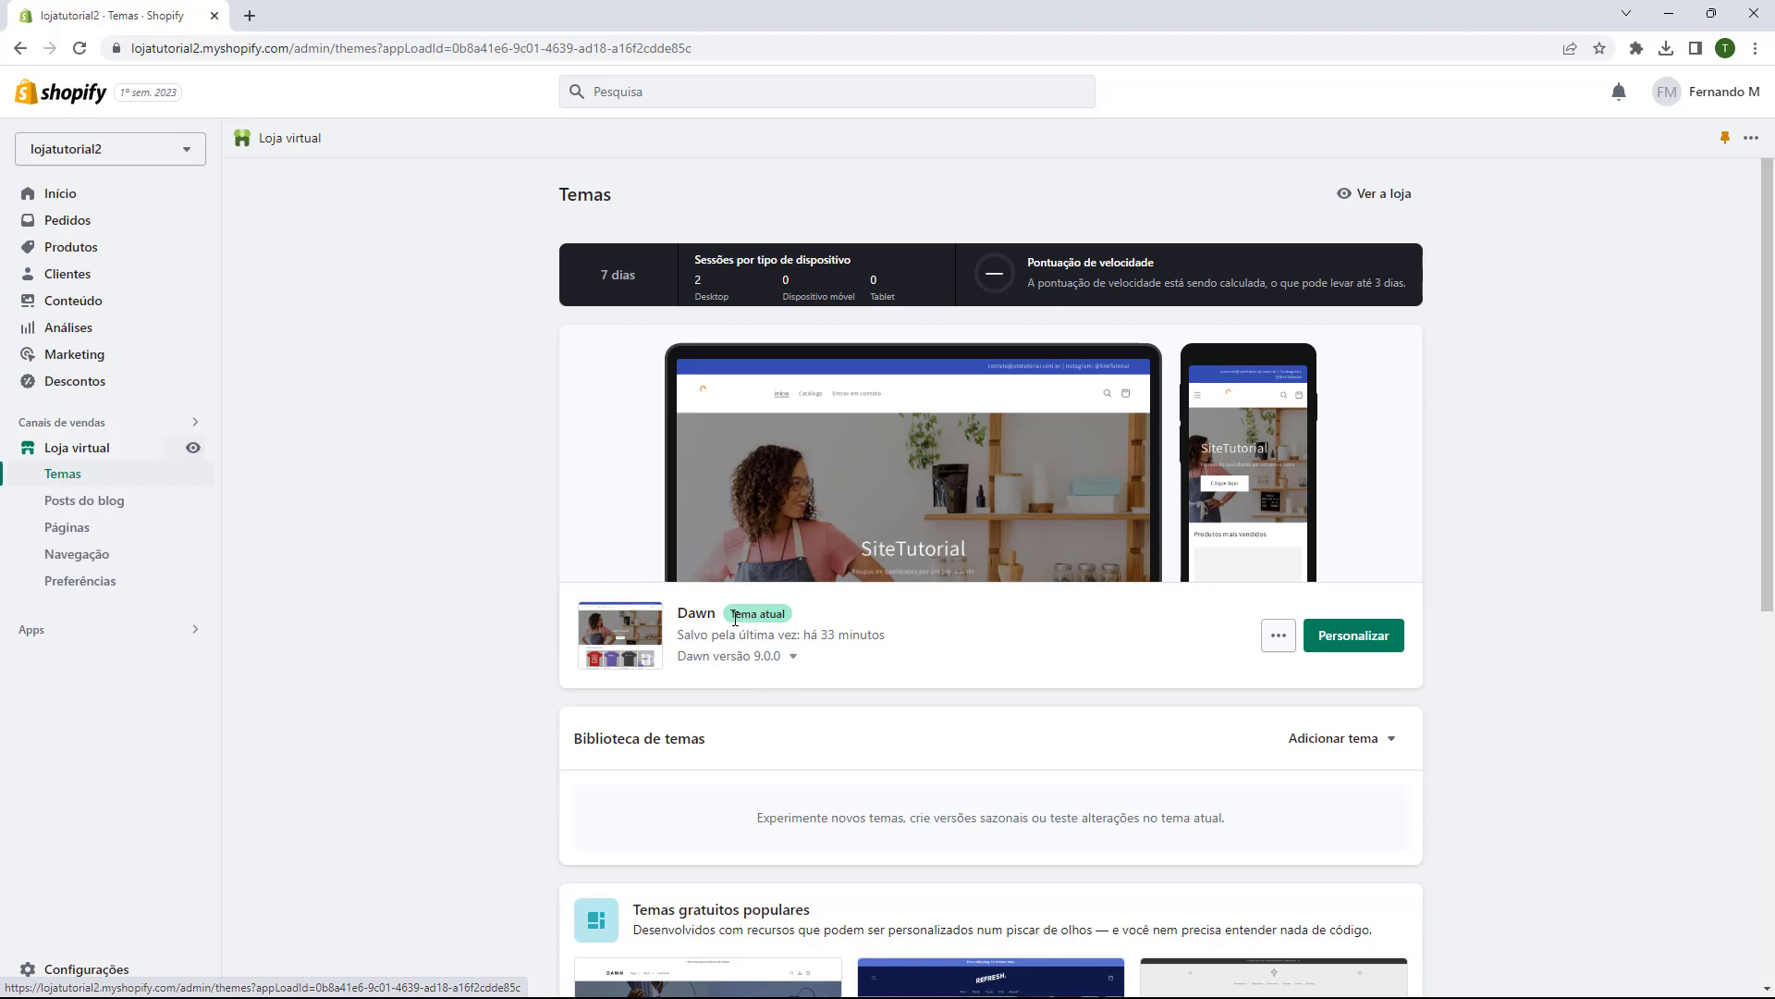
left_click_drag(733, 617, 785, 617)
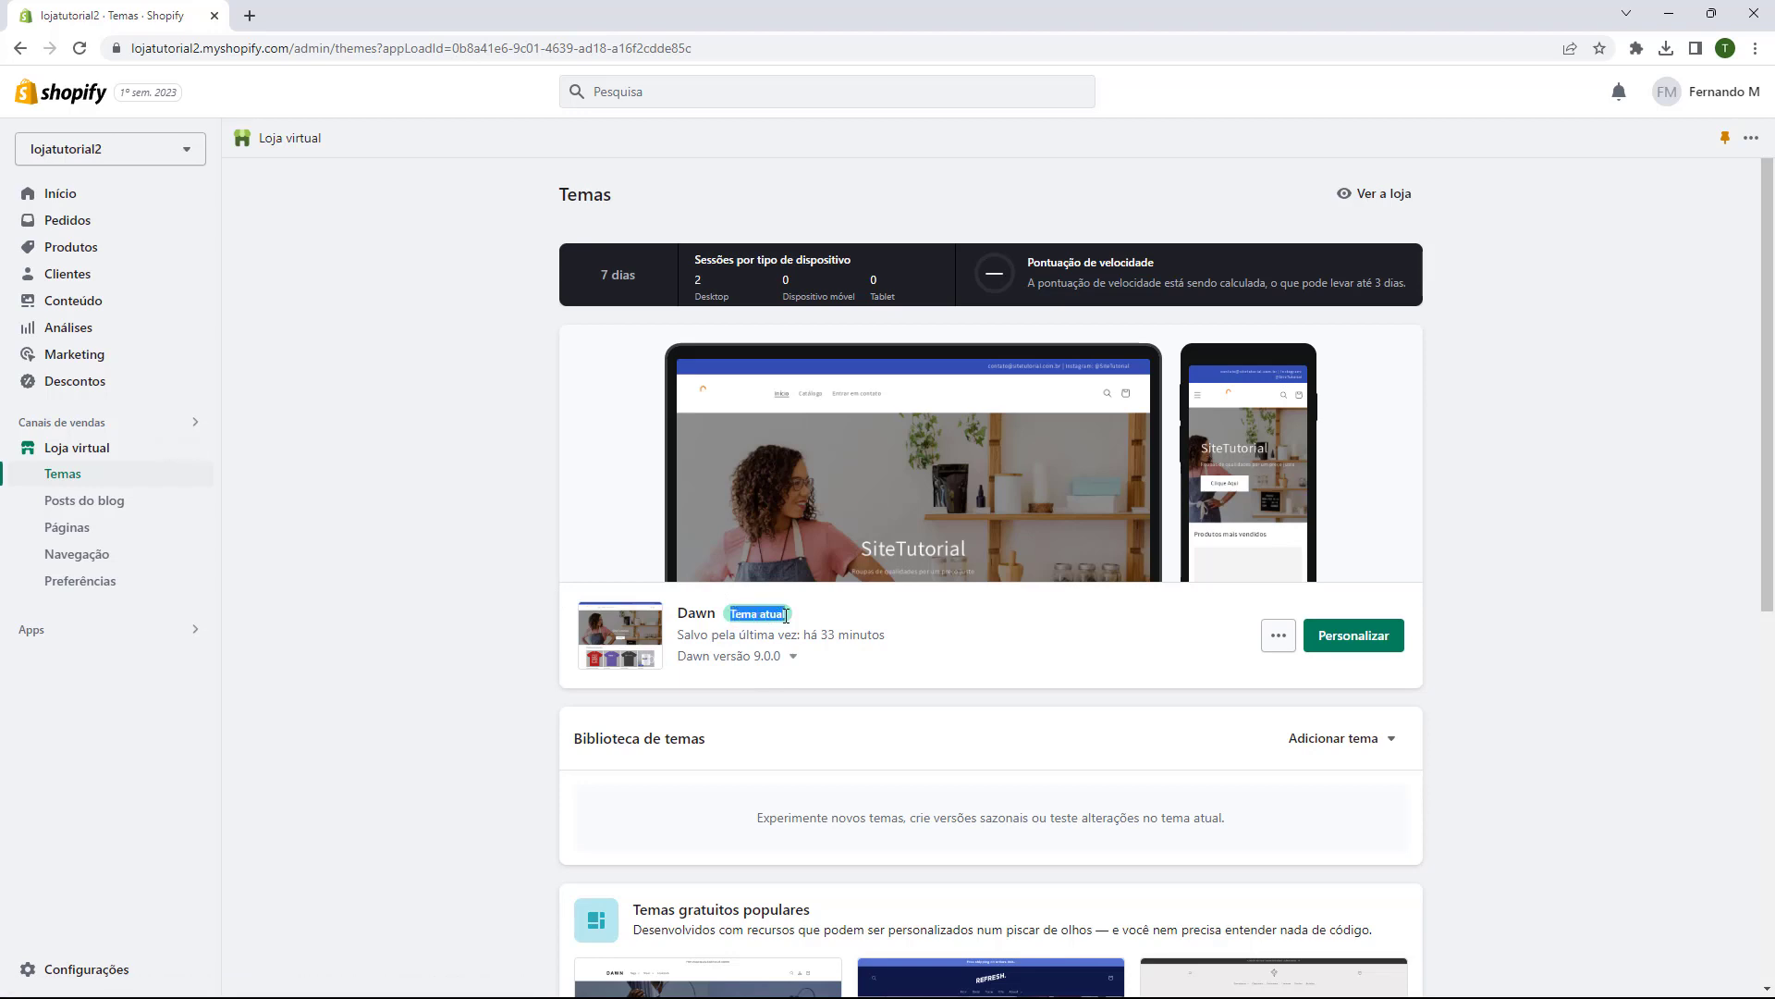
left_click(749, 617)
left_click(1354, 638)
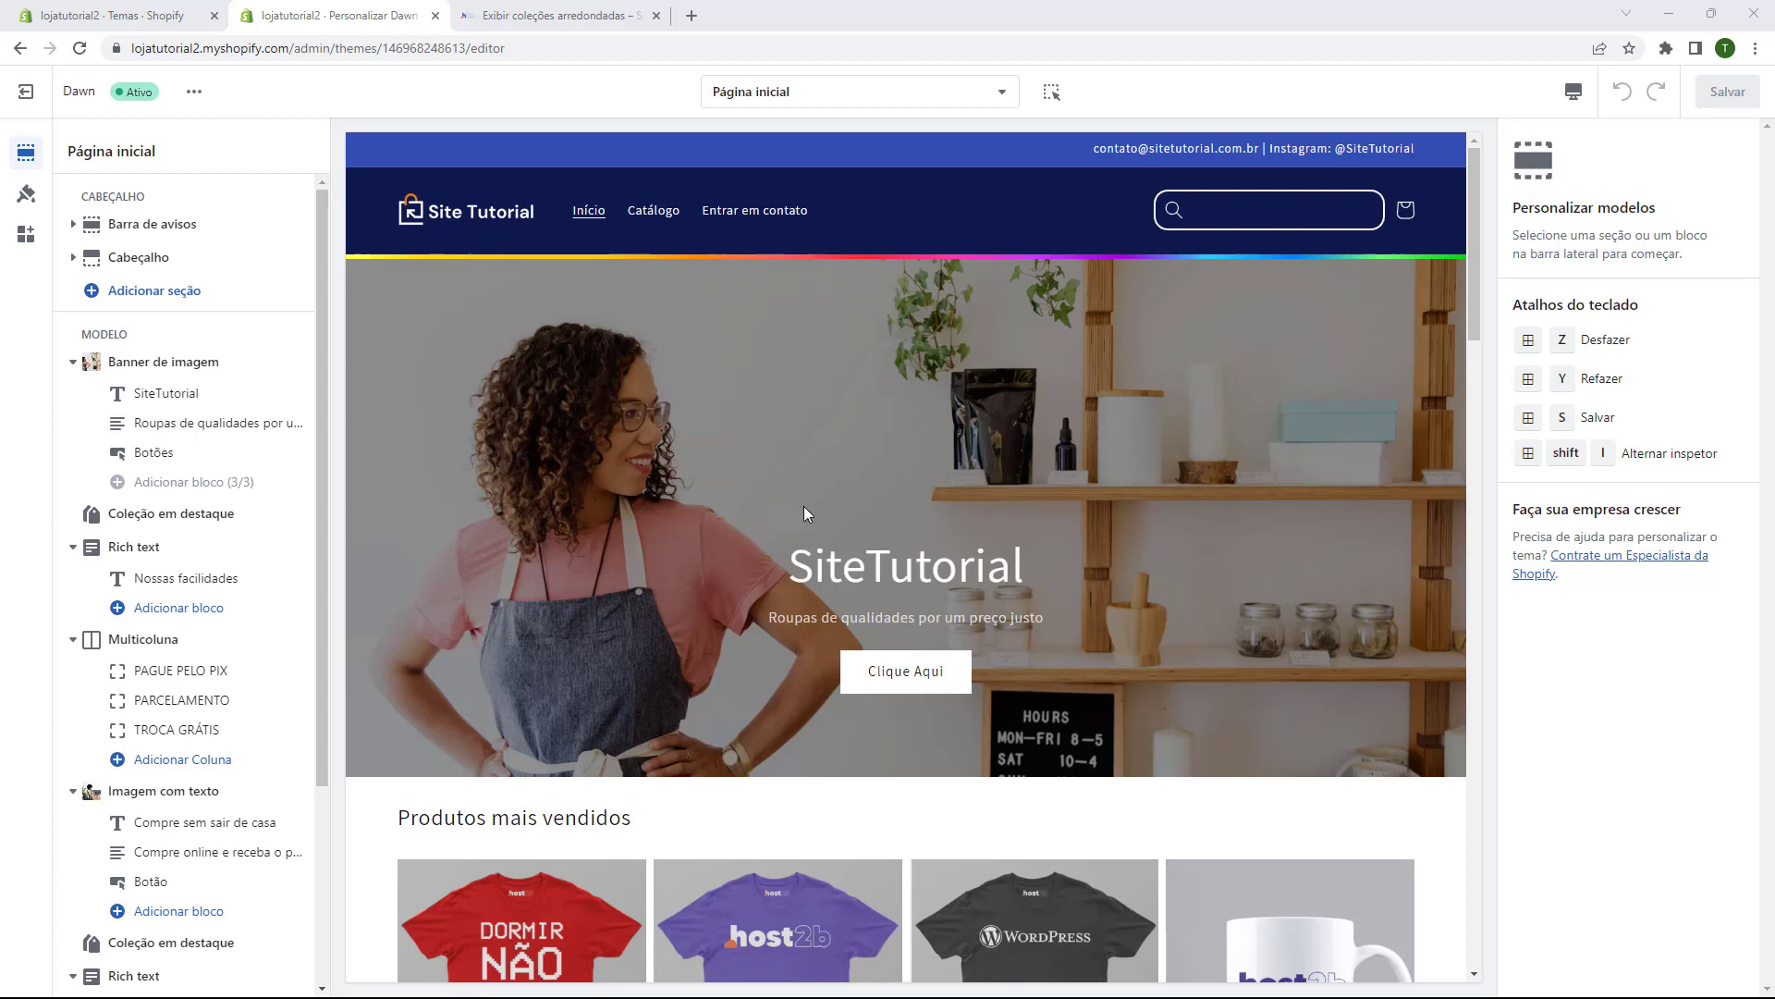
- Add a Lista de coleções section to the home page template
scroll(780, 509, "down", 3)
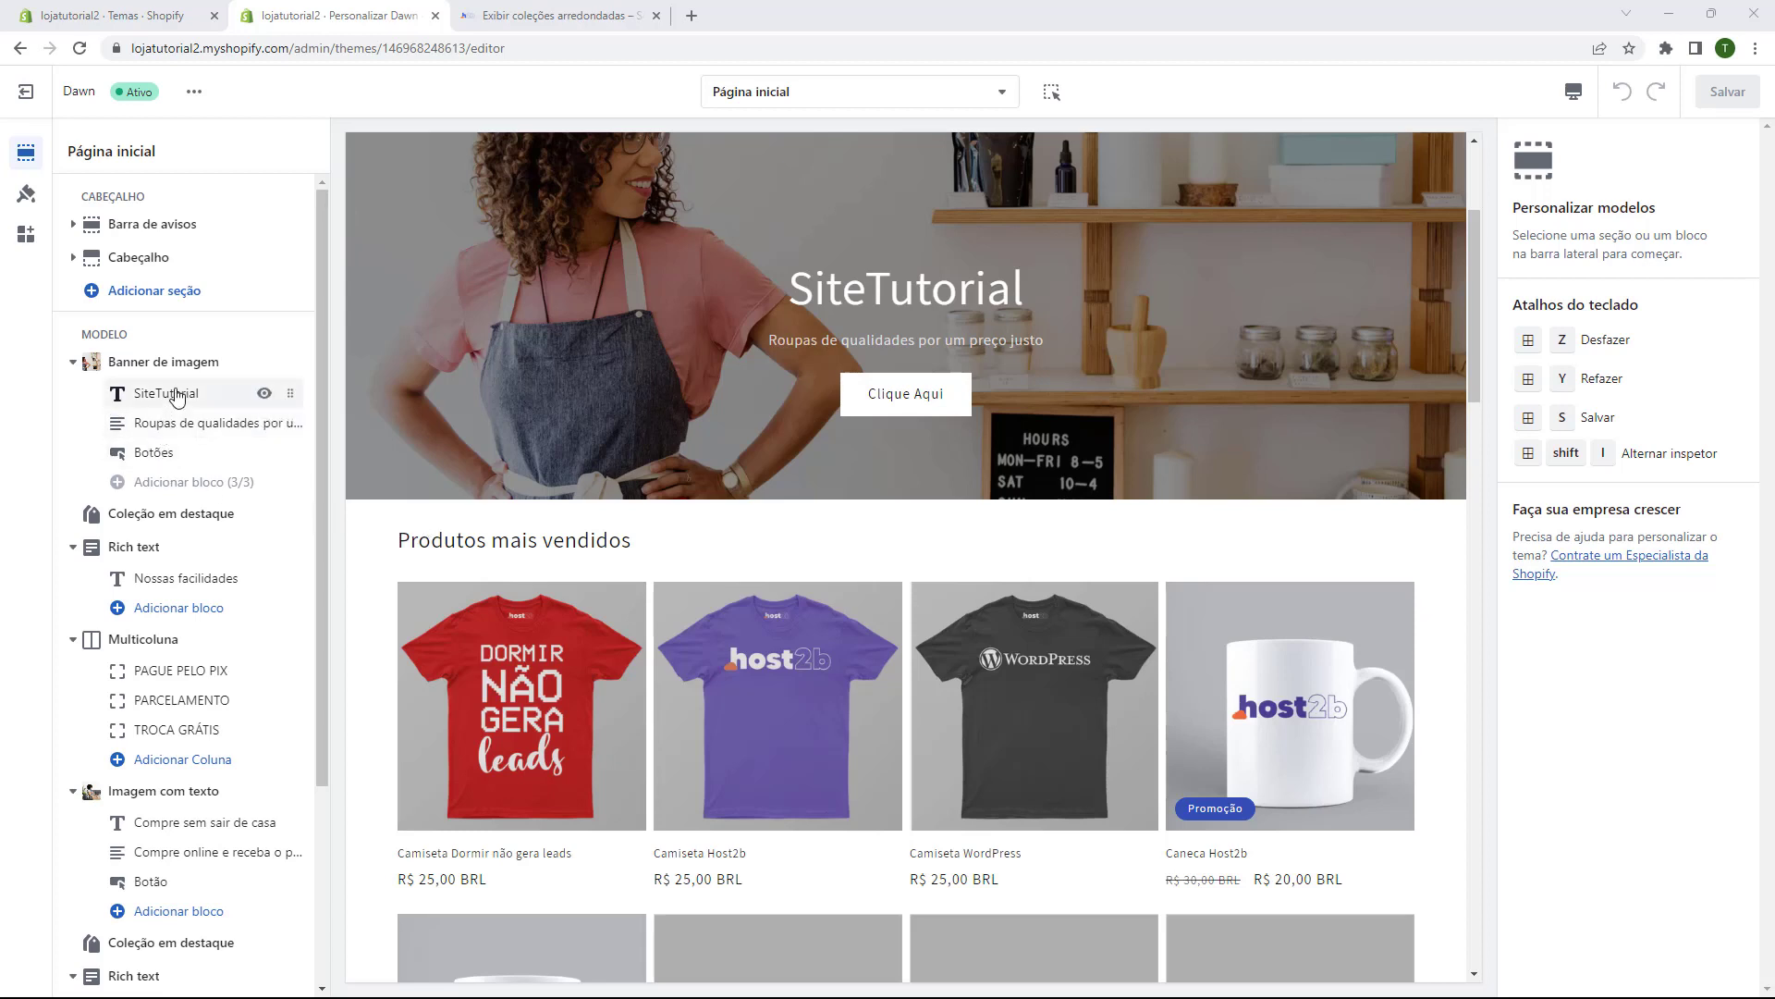
scroll(150, 342, "down", 1)
scroll(151, 342, "down", 1)
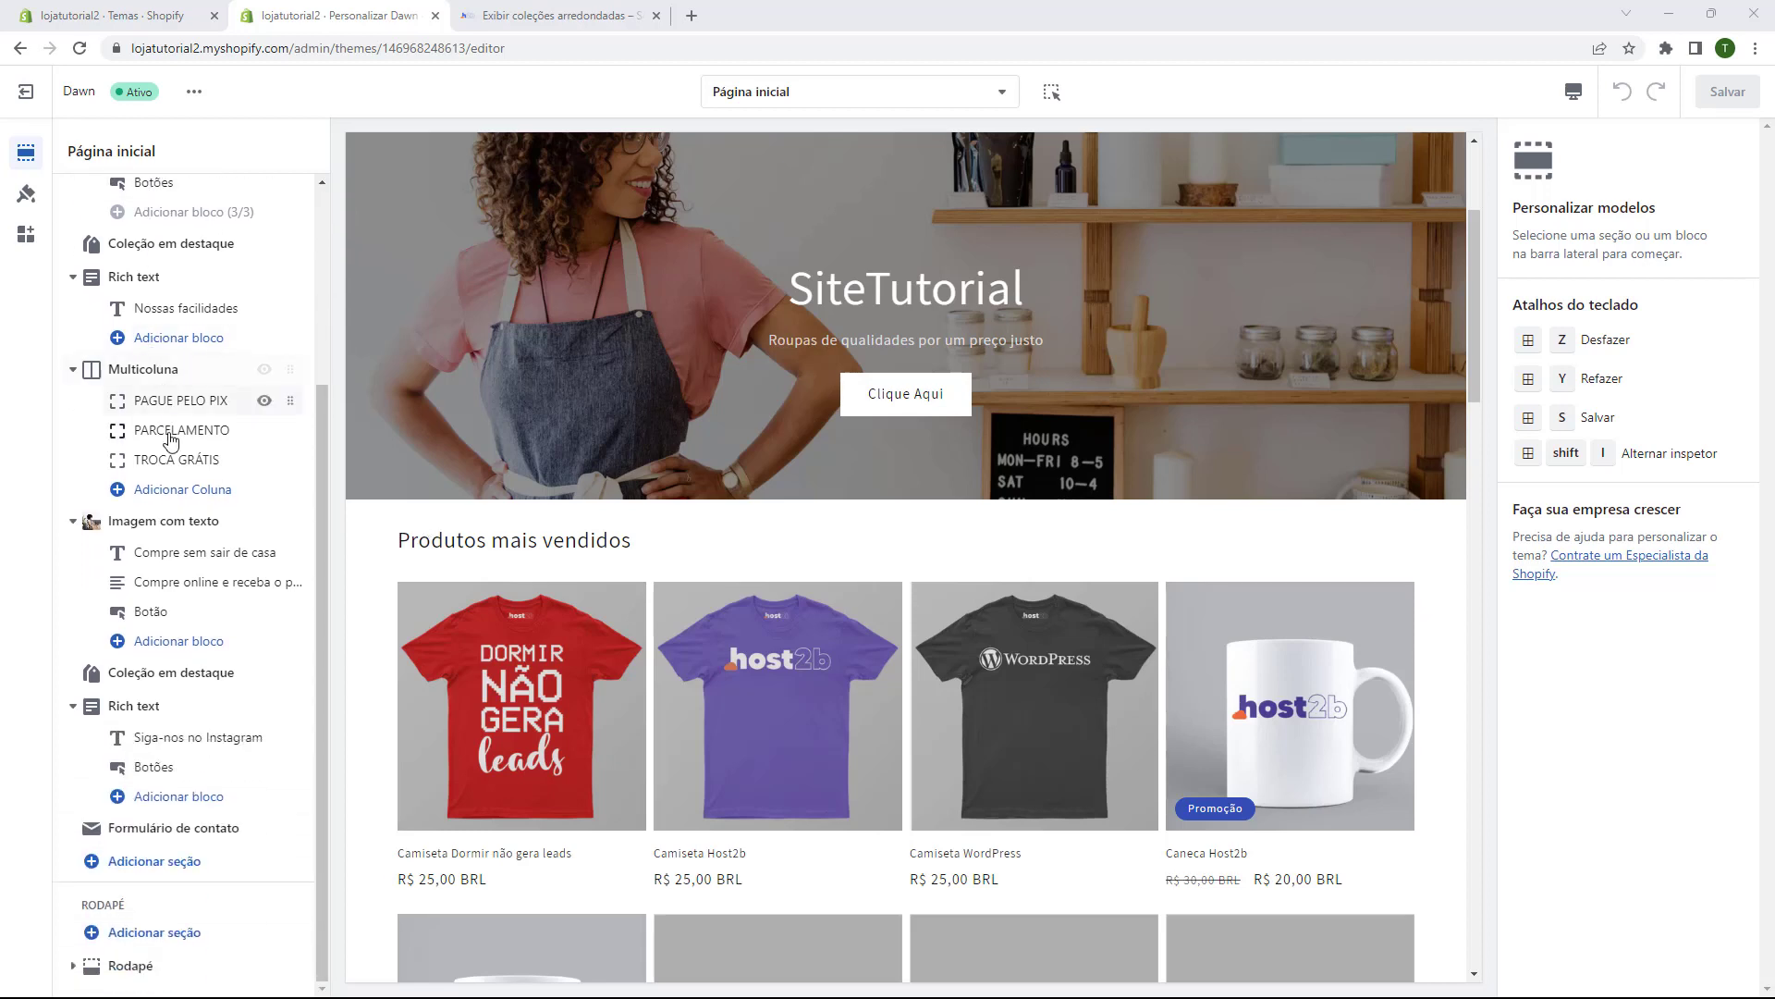
scroll(167, 336, "up", 2)
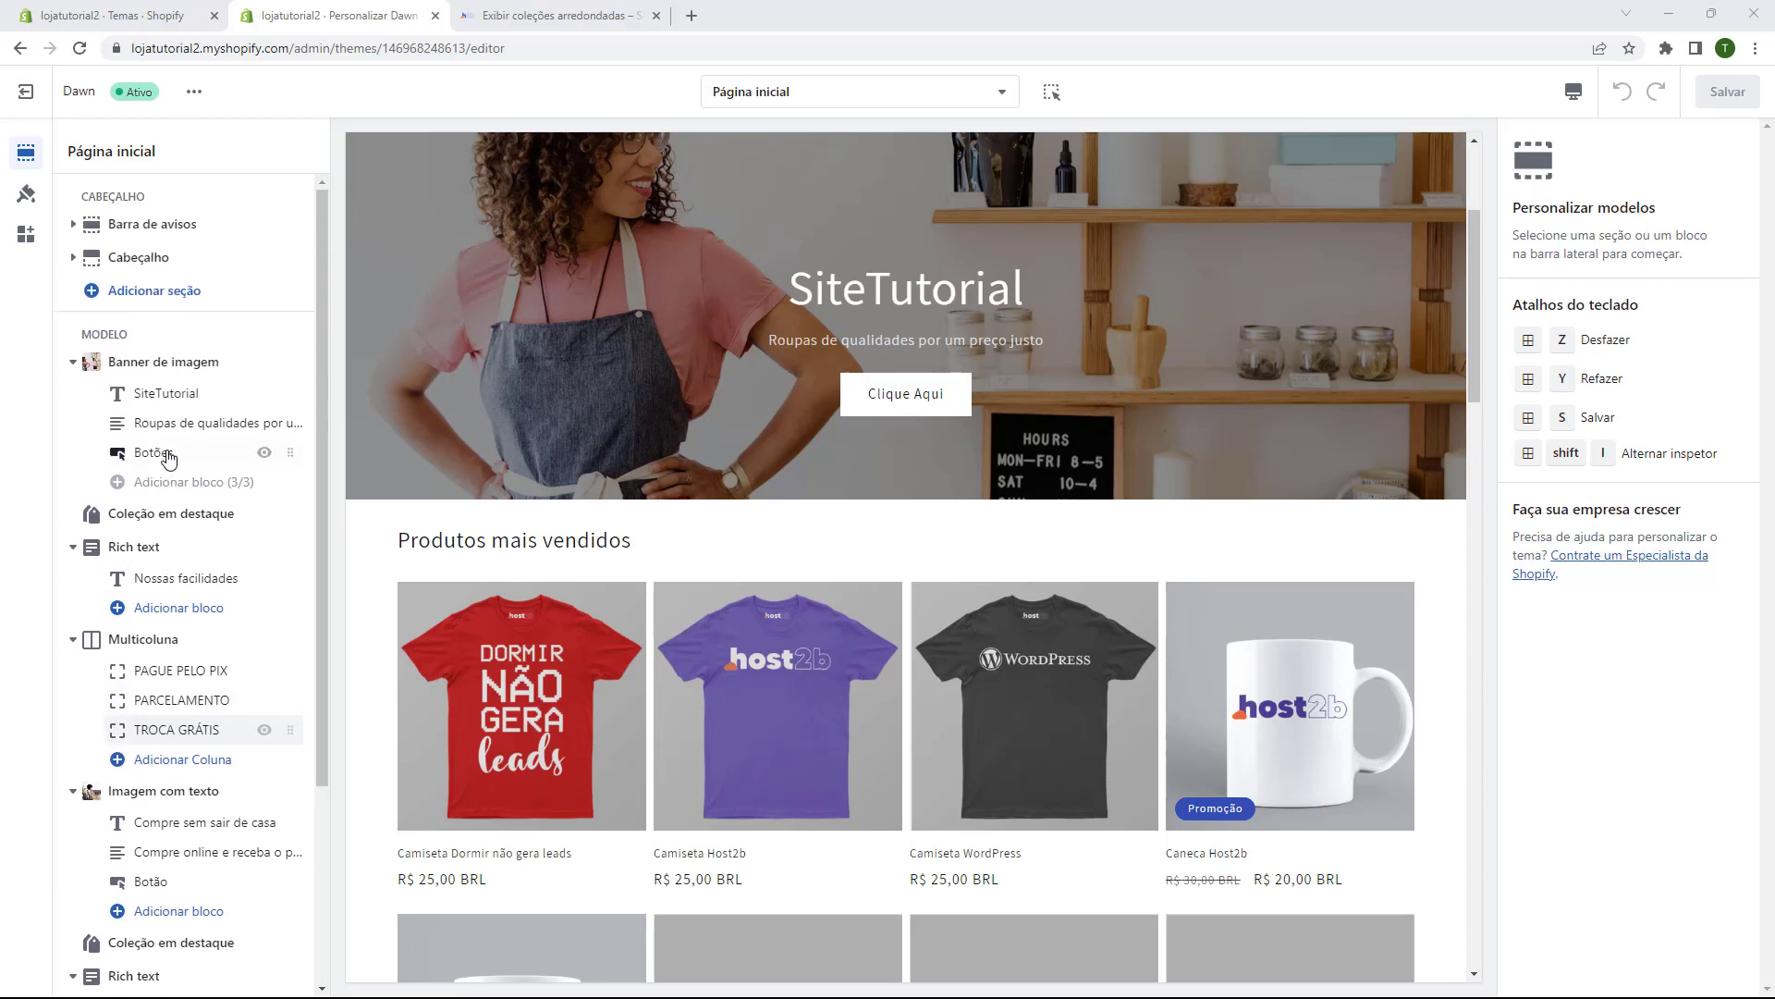
scroll(105, 349, "down", 2)
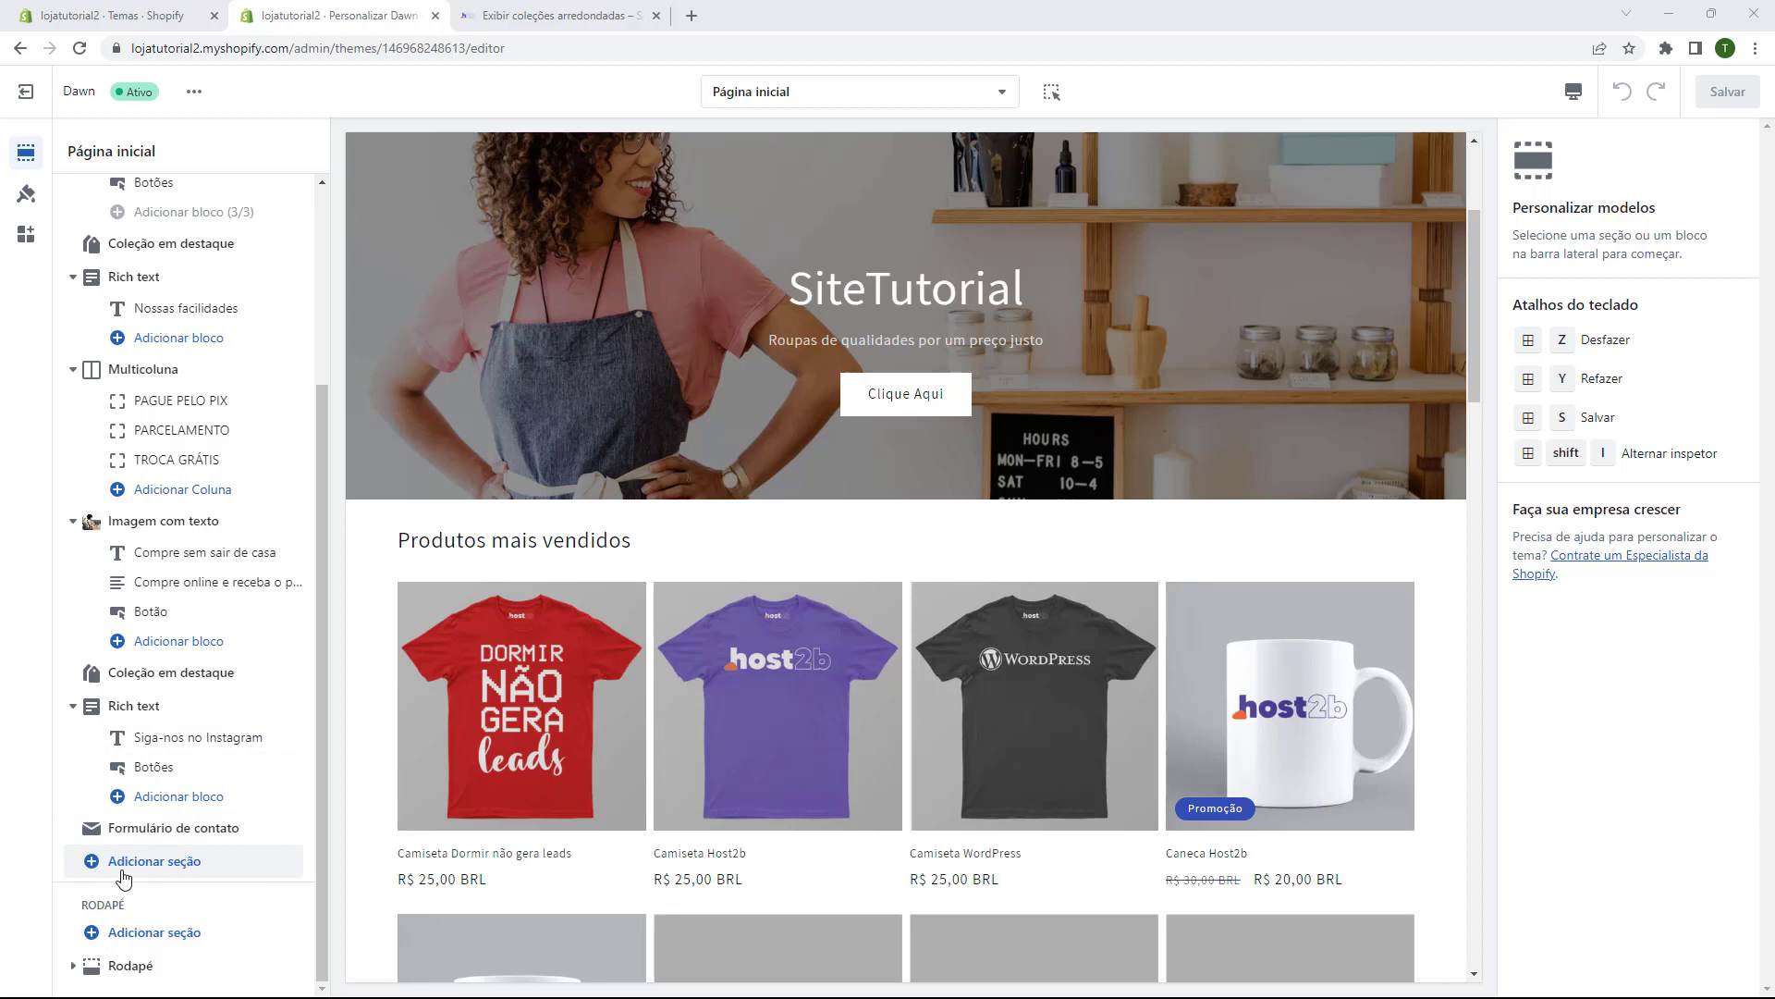
left_click(166, 864)
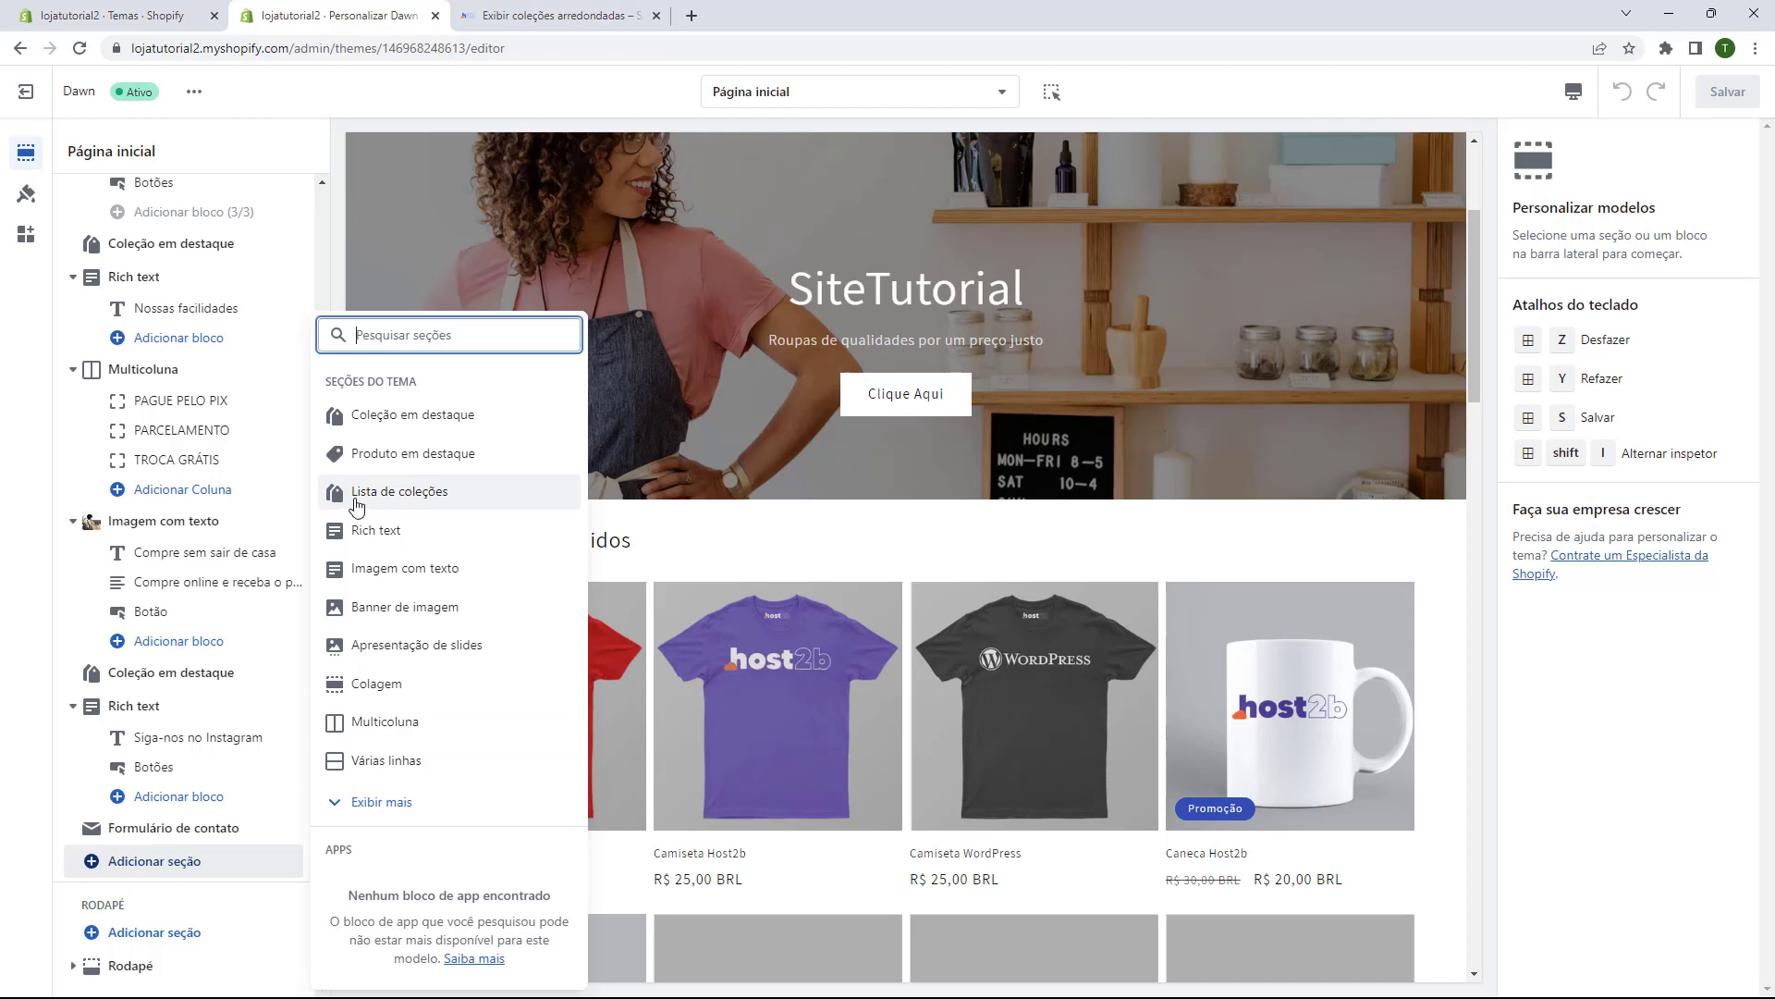
left_click(405, 503)
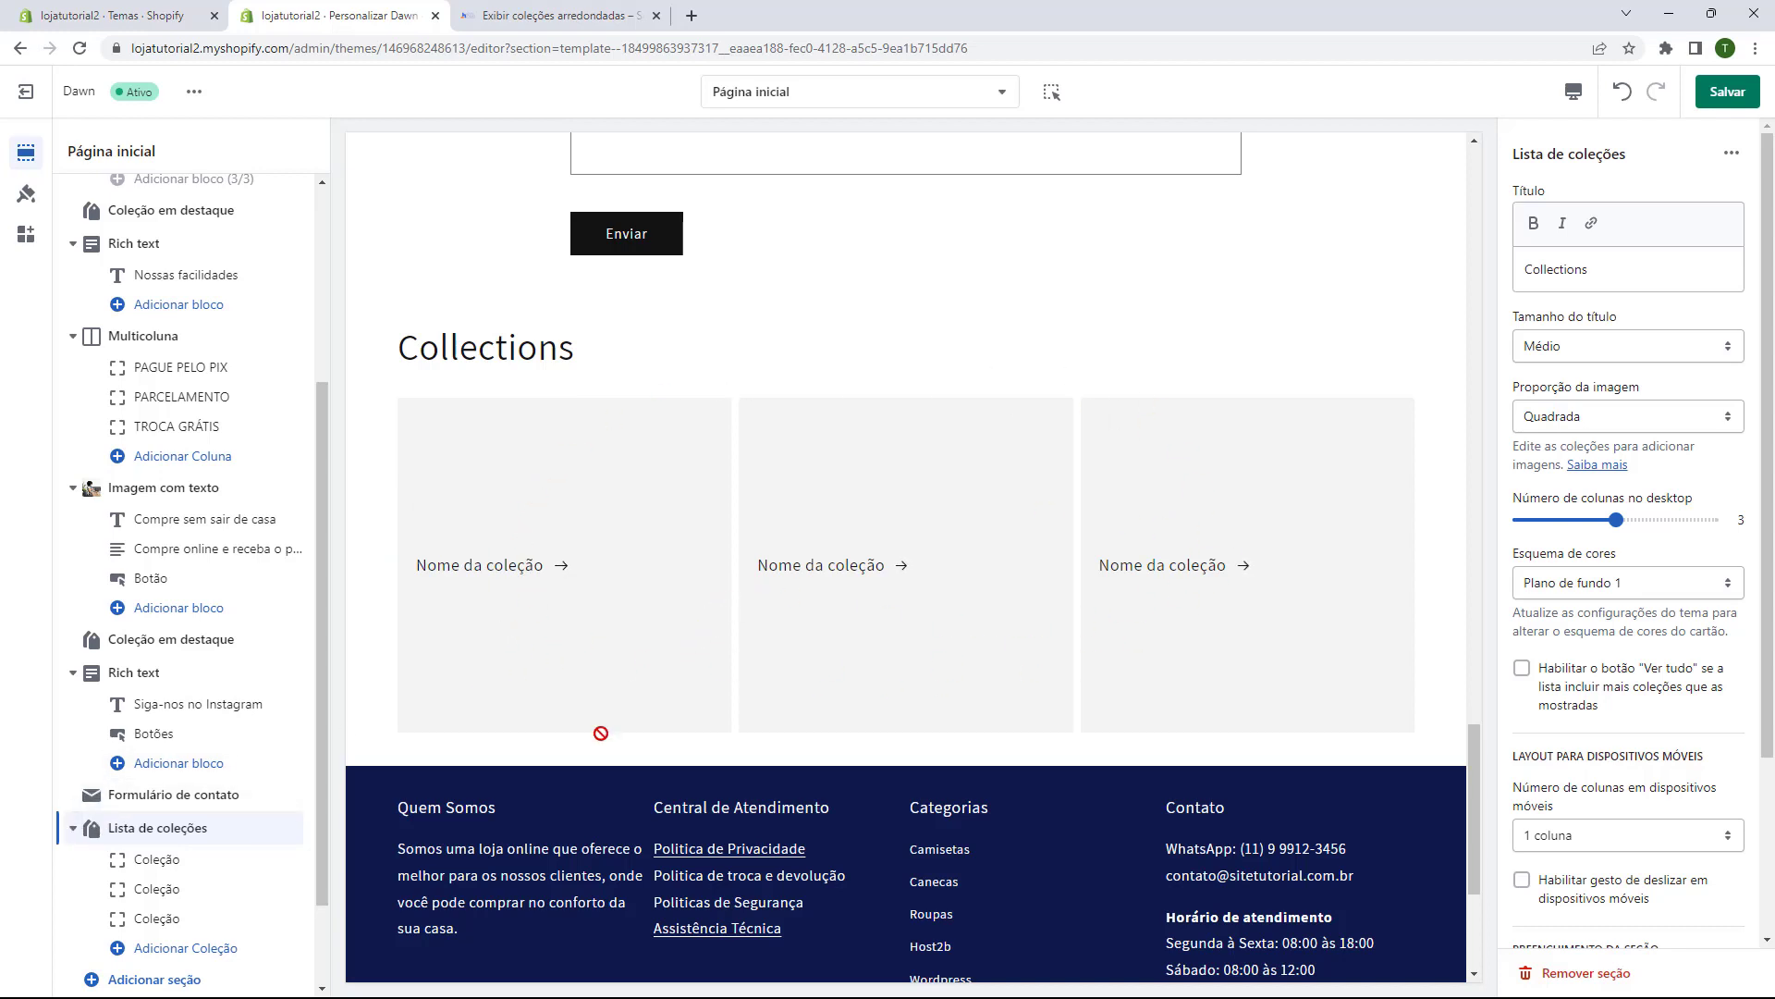
- Move the Lista de coleções section directly below the Banner de imagem section
scroll(601, 735, "up", 8)
scroll(550, 707, "down", 8)
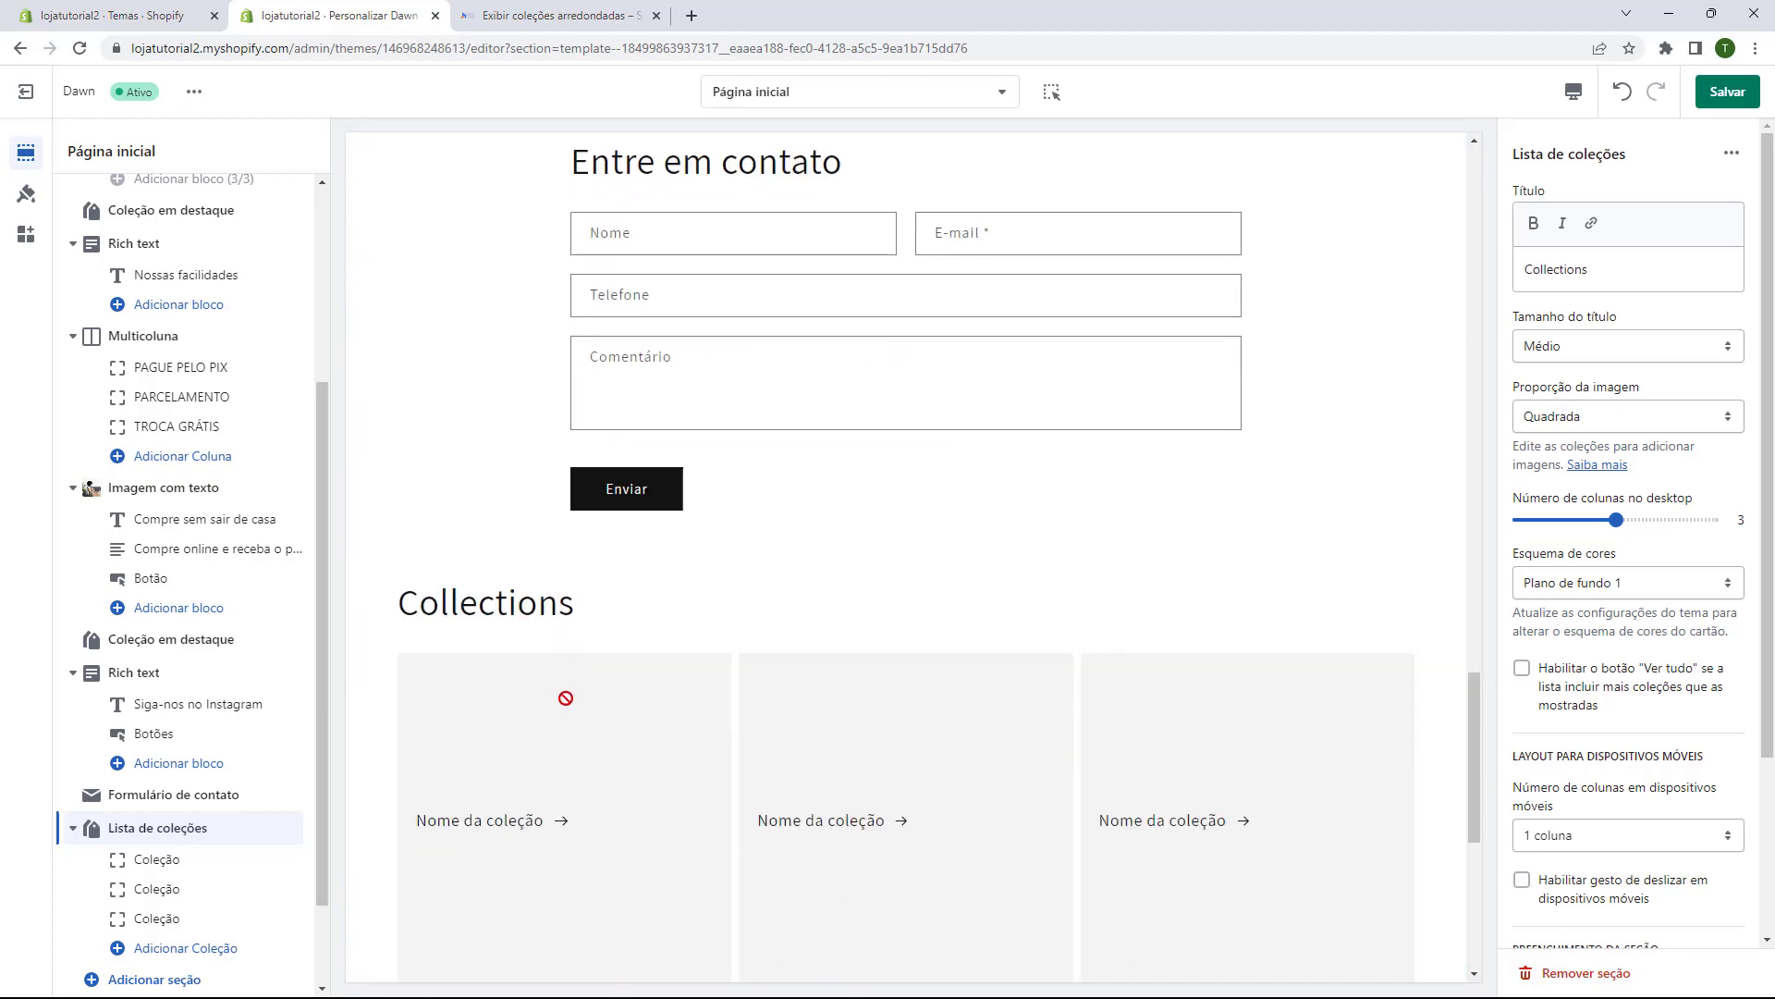
scroll(515, 724, "up", 7)
scroll(499, 757, "up", 15)
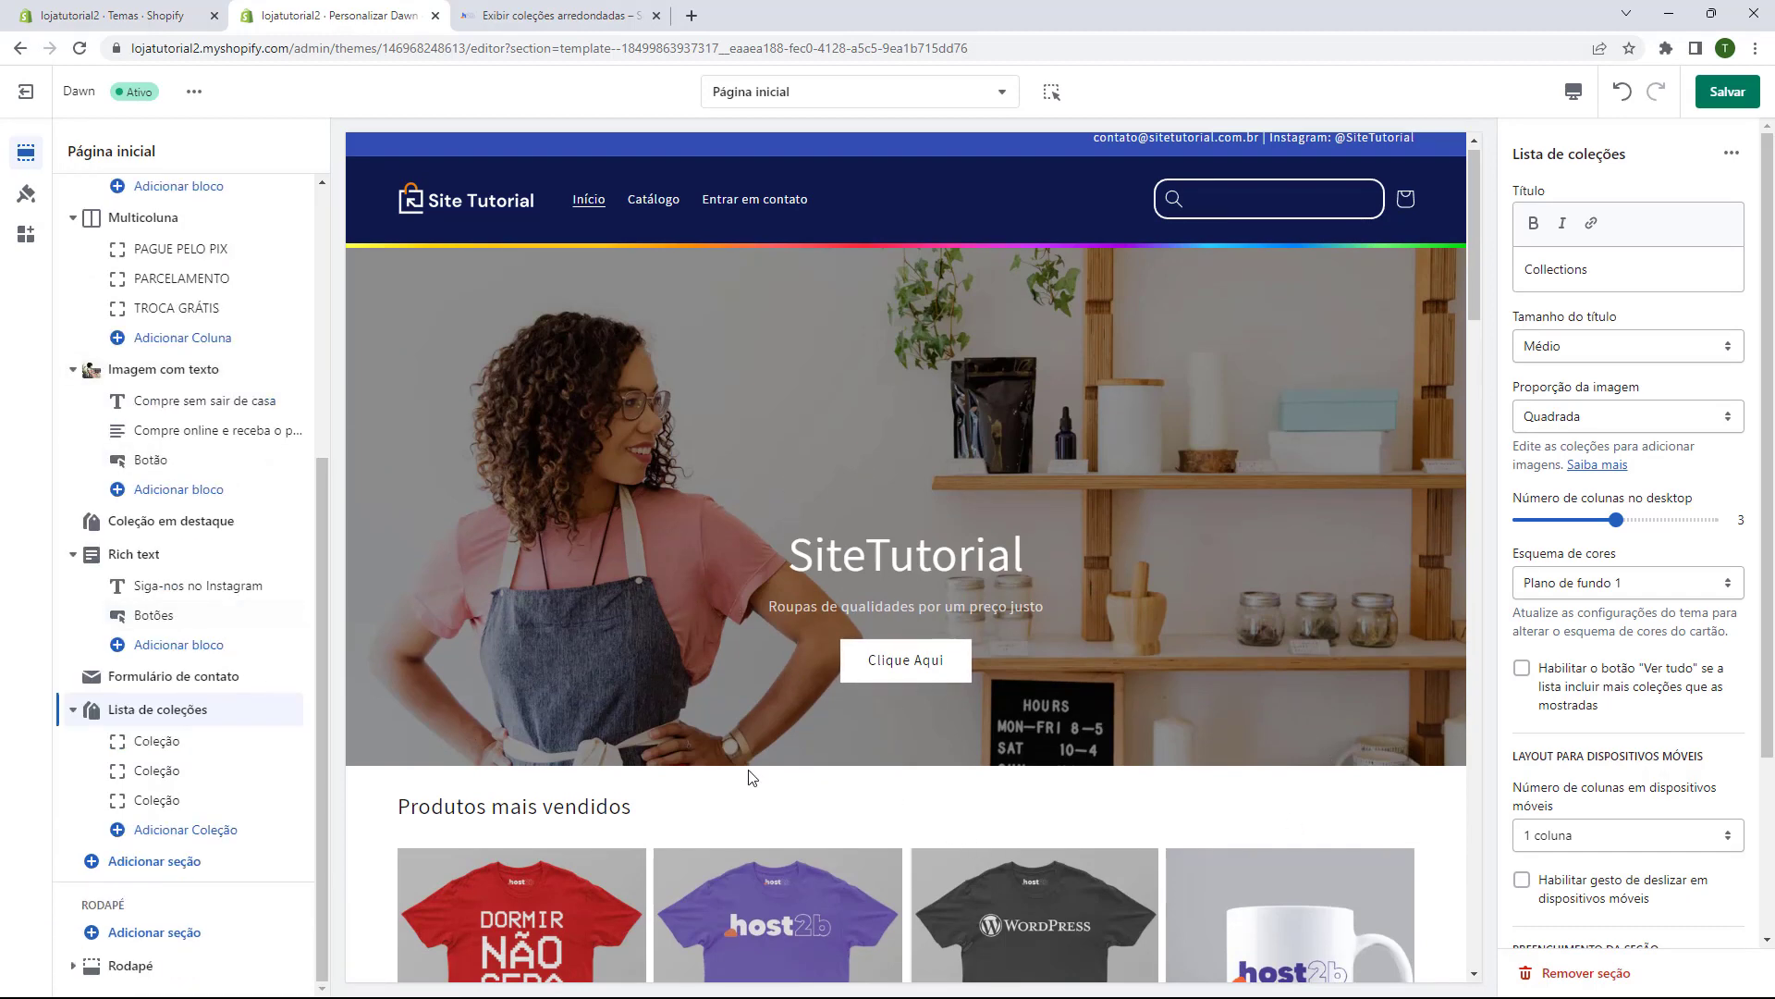
scroll(895, 546, "down", 3)
scroll(895, 574, "down", 5)
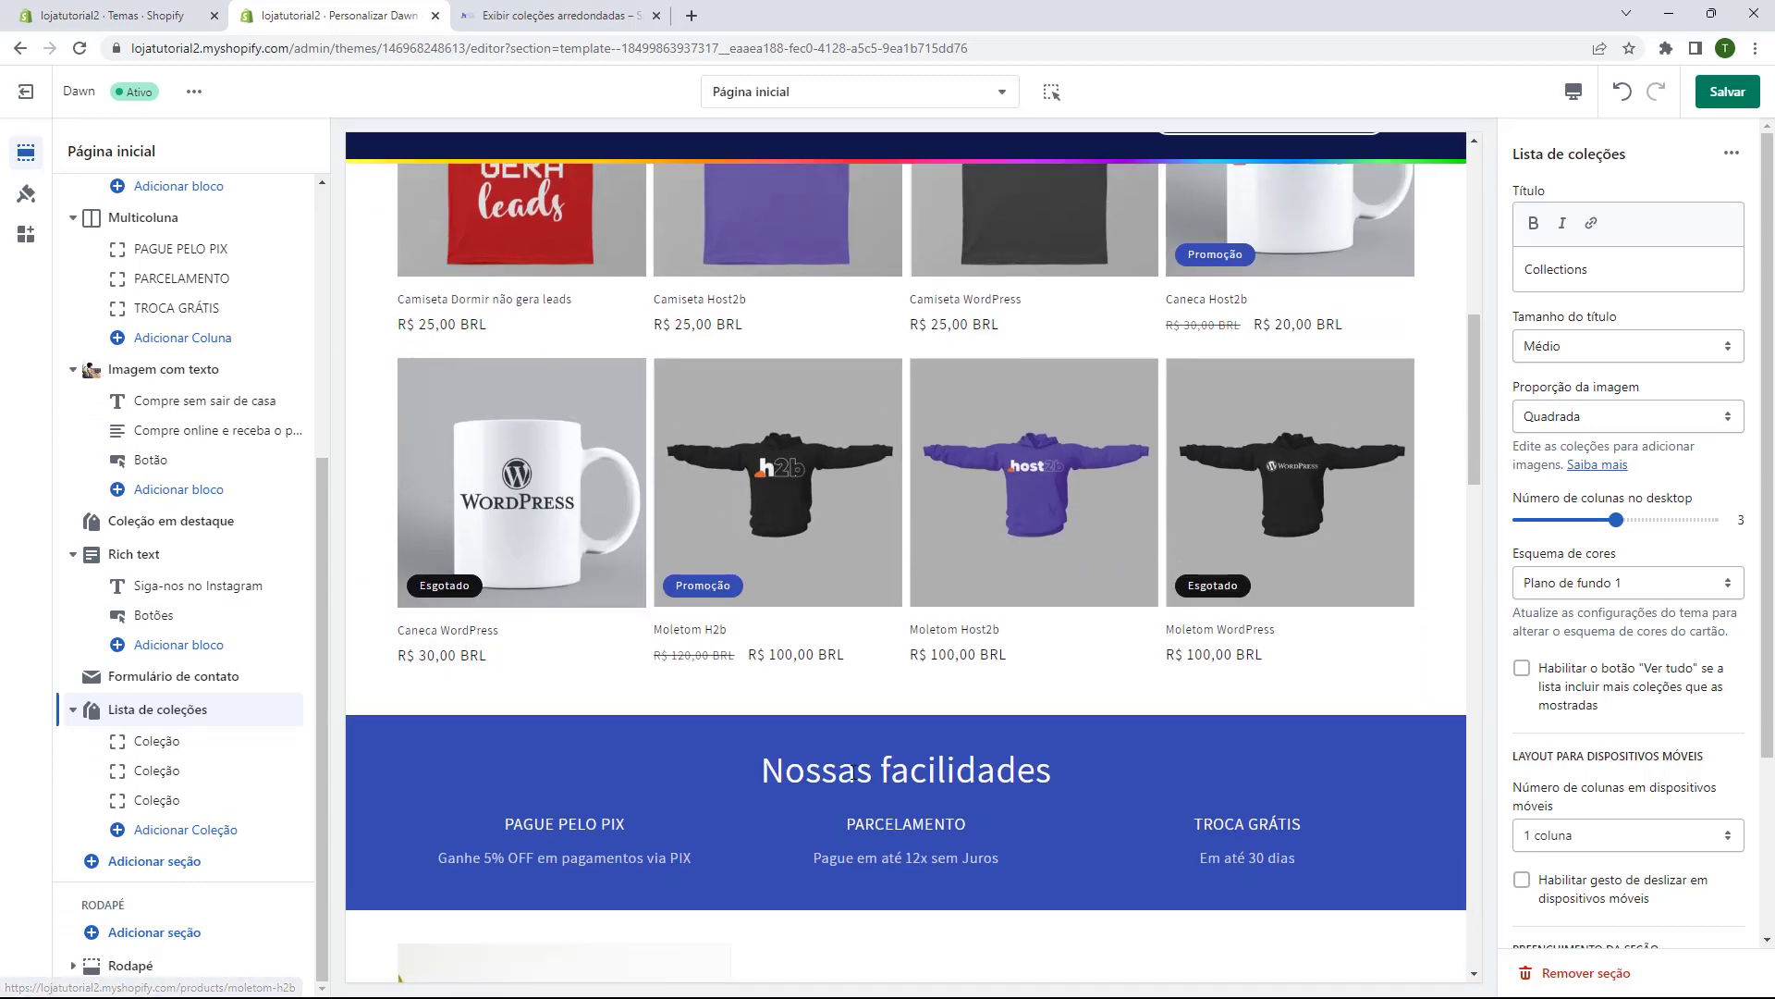
scroll(833, 759, "up", 8)
scroll(814, 756, "up", 2)
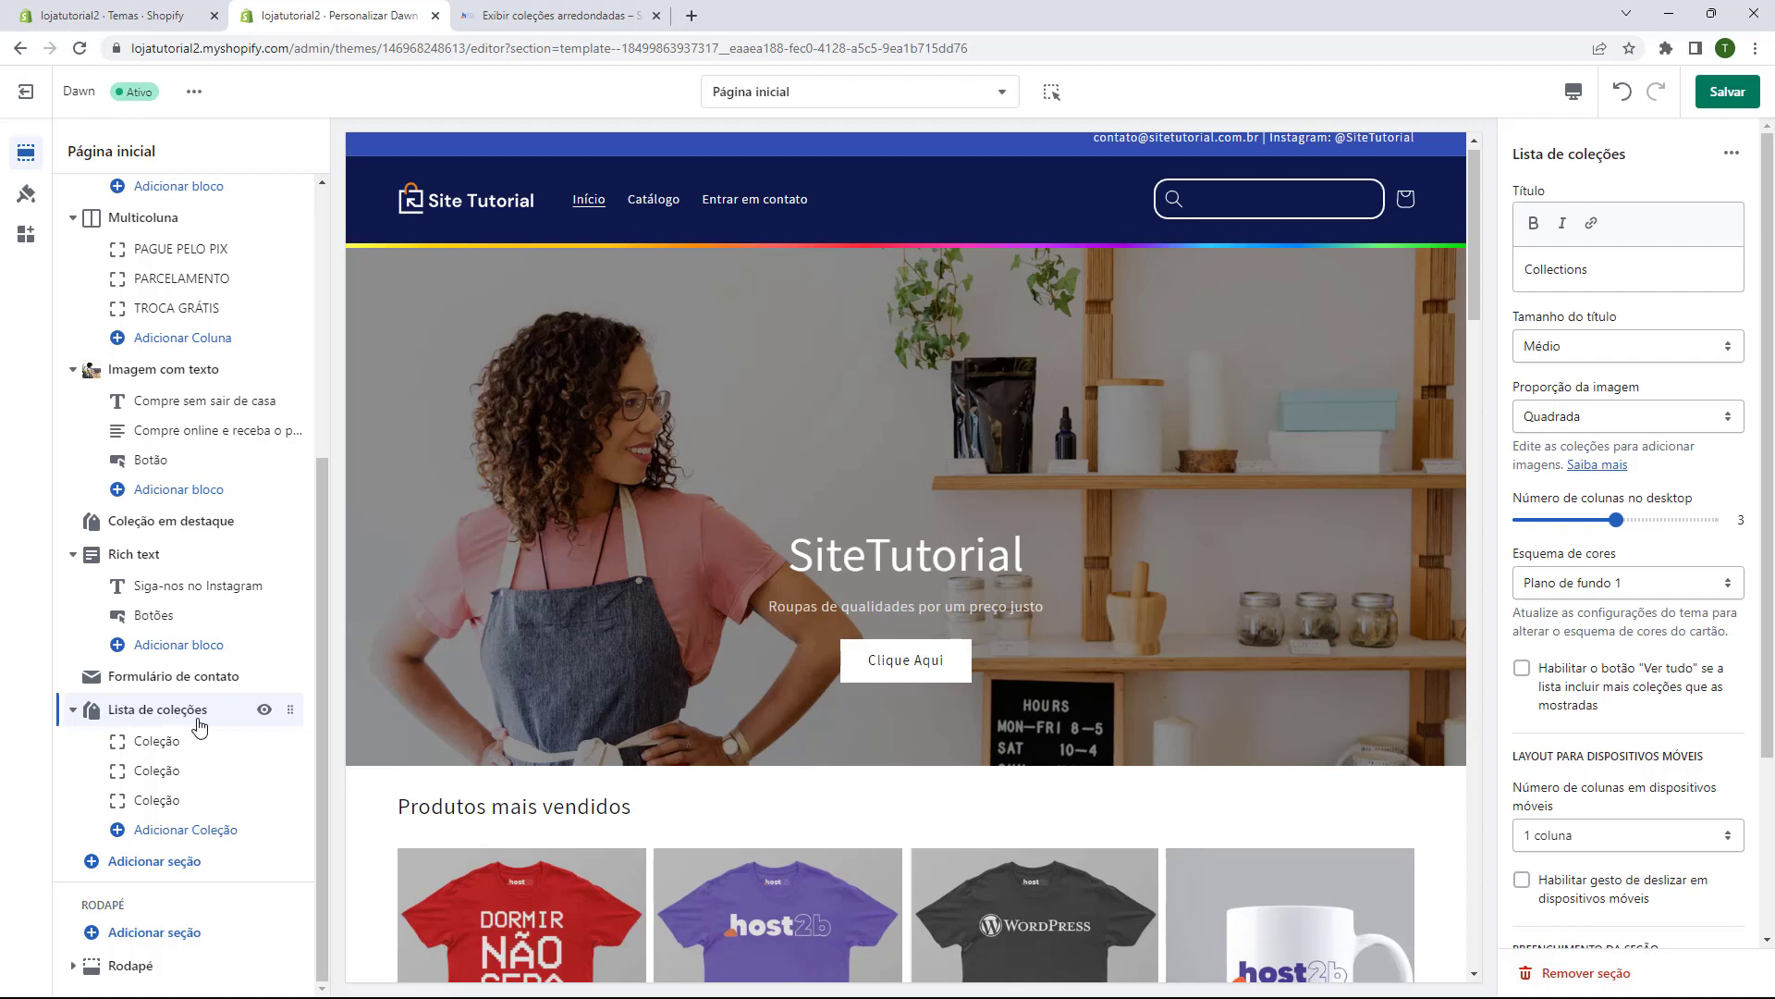
left_click(263, 713)
left_click_drag(286, 710, 249, 373)
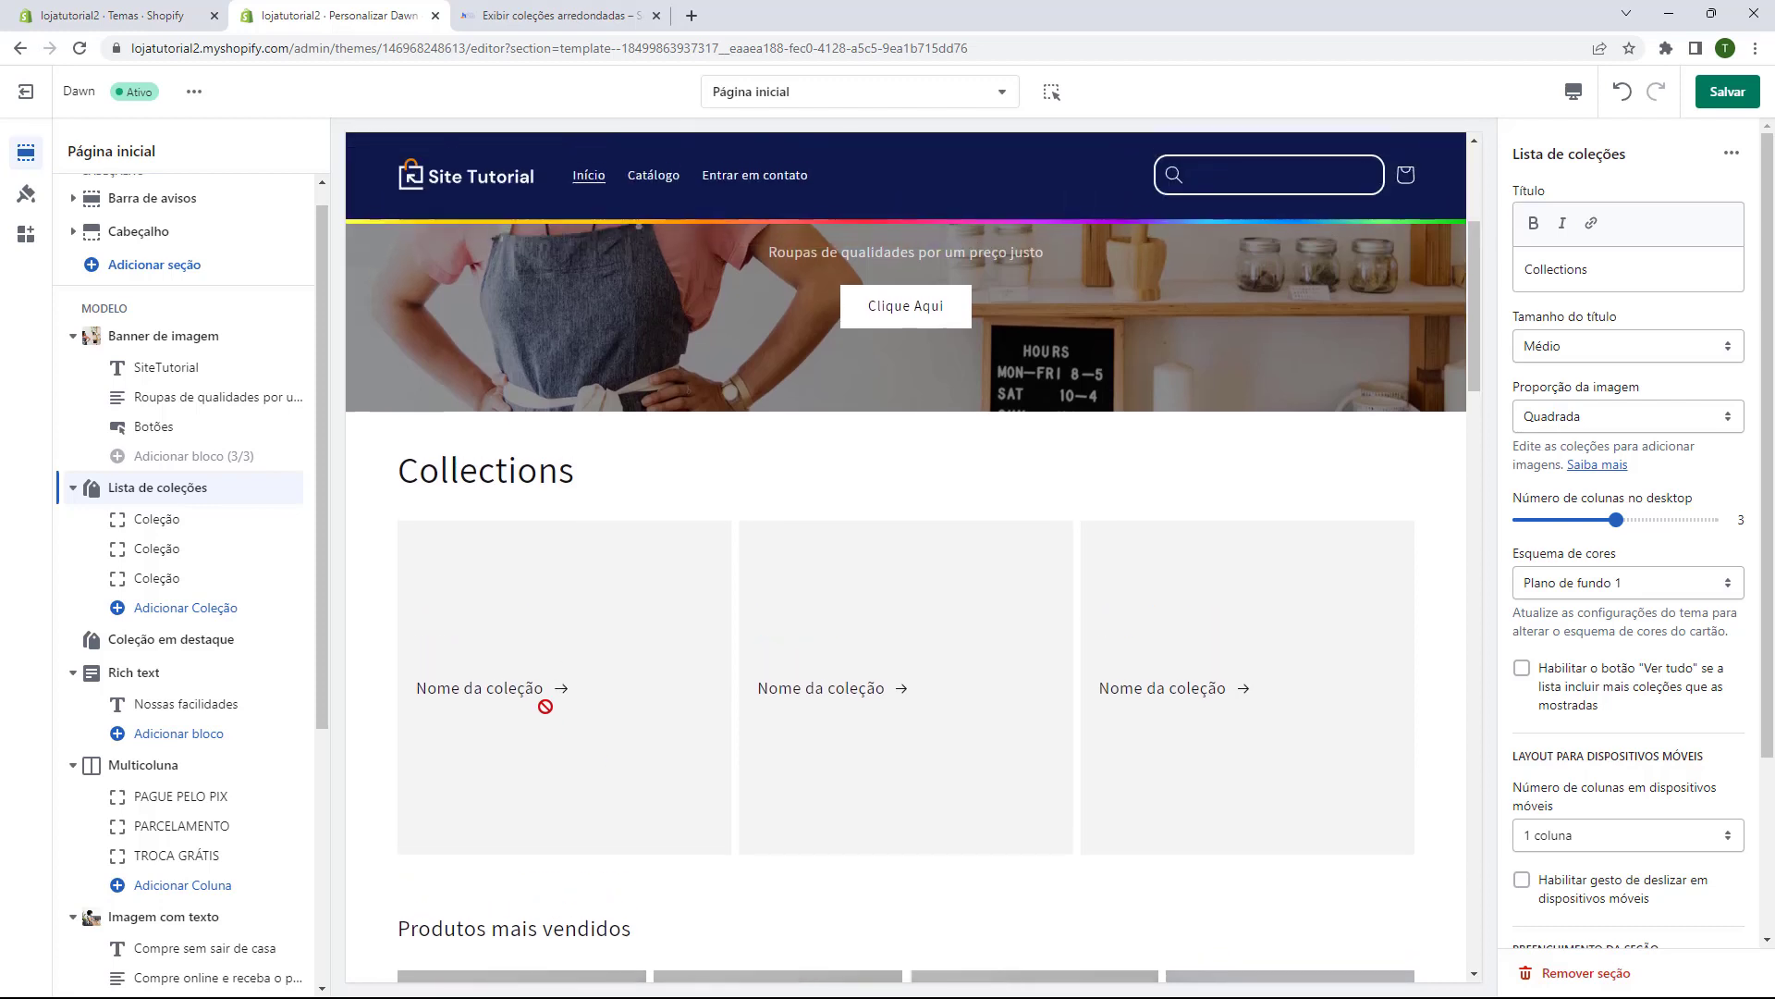
- Clear the title text of the Lista de coleções section so the heading is empty
scroll(555, 658, "down", 1)
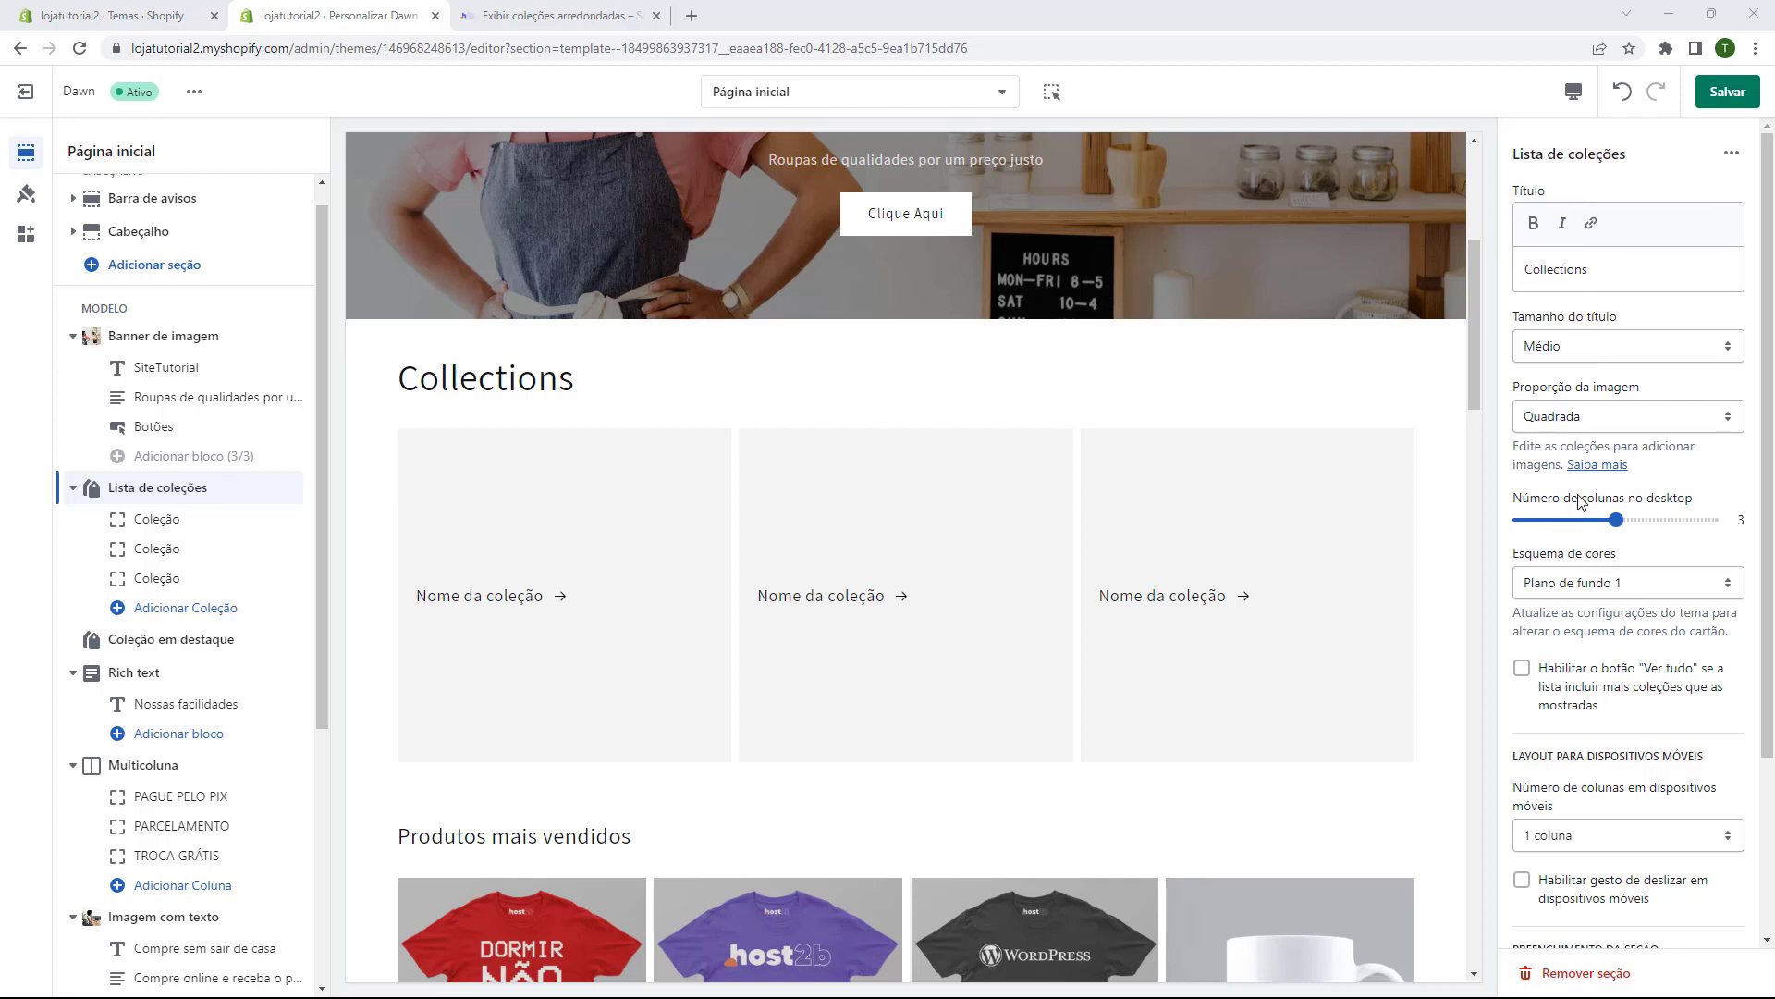
left_click(1596, 273)
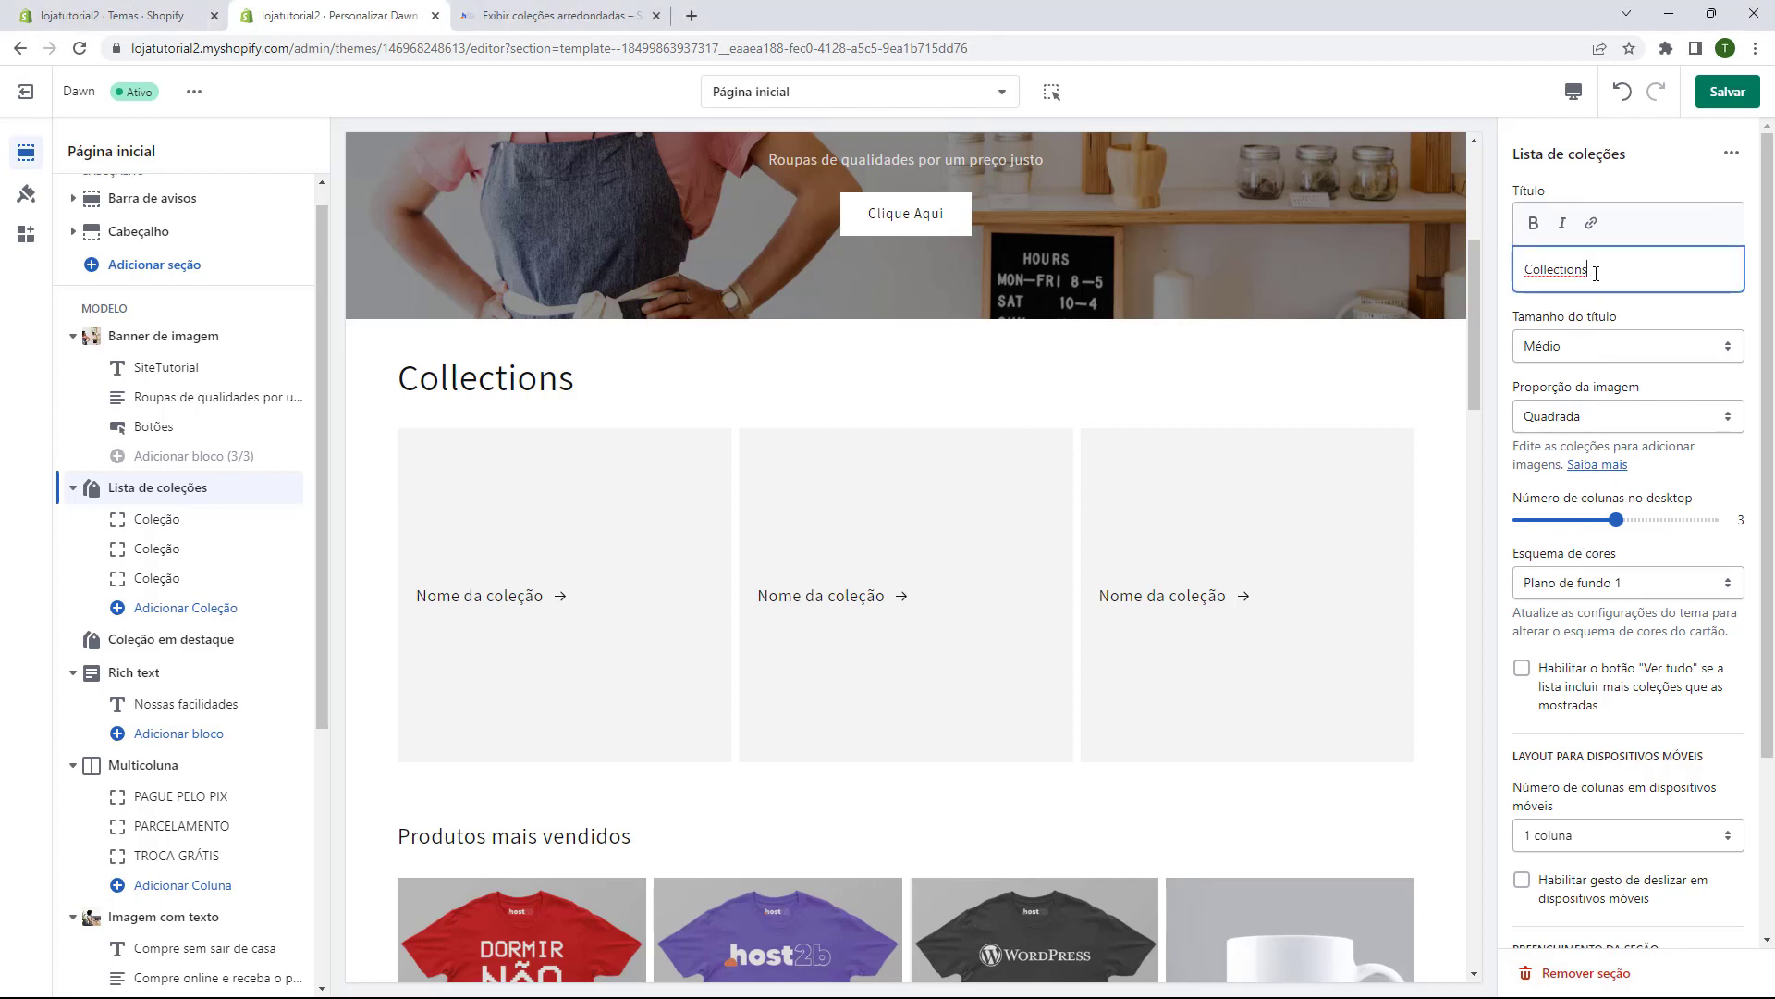
double_click(1593, 274)
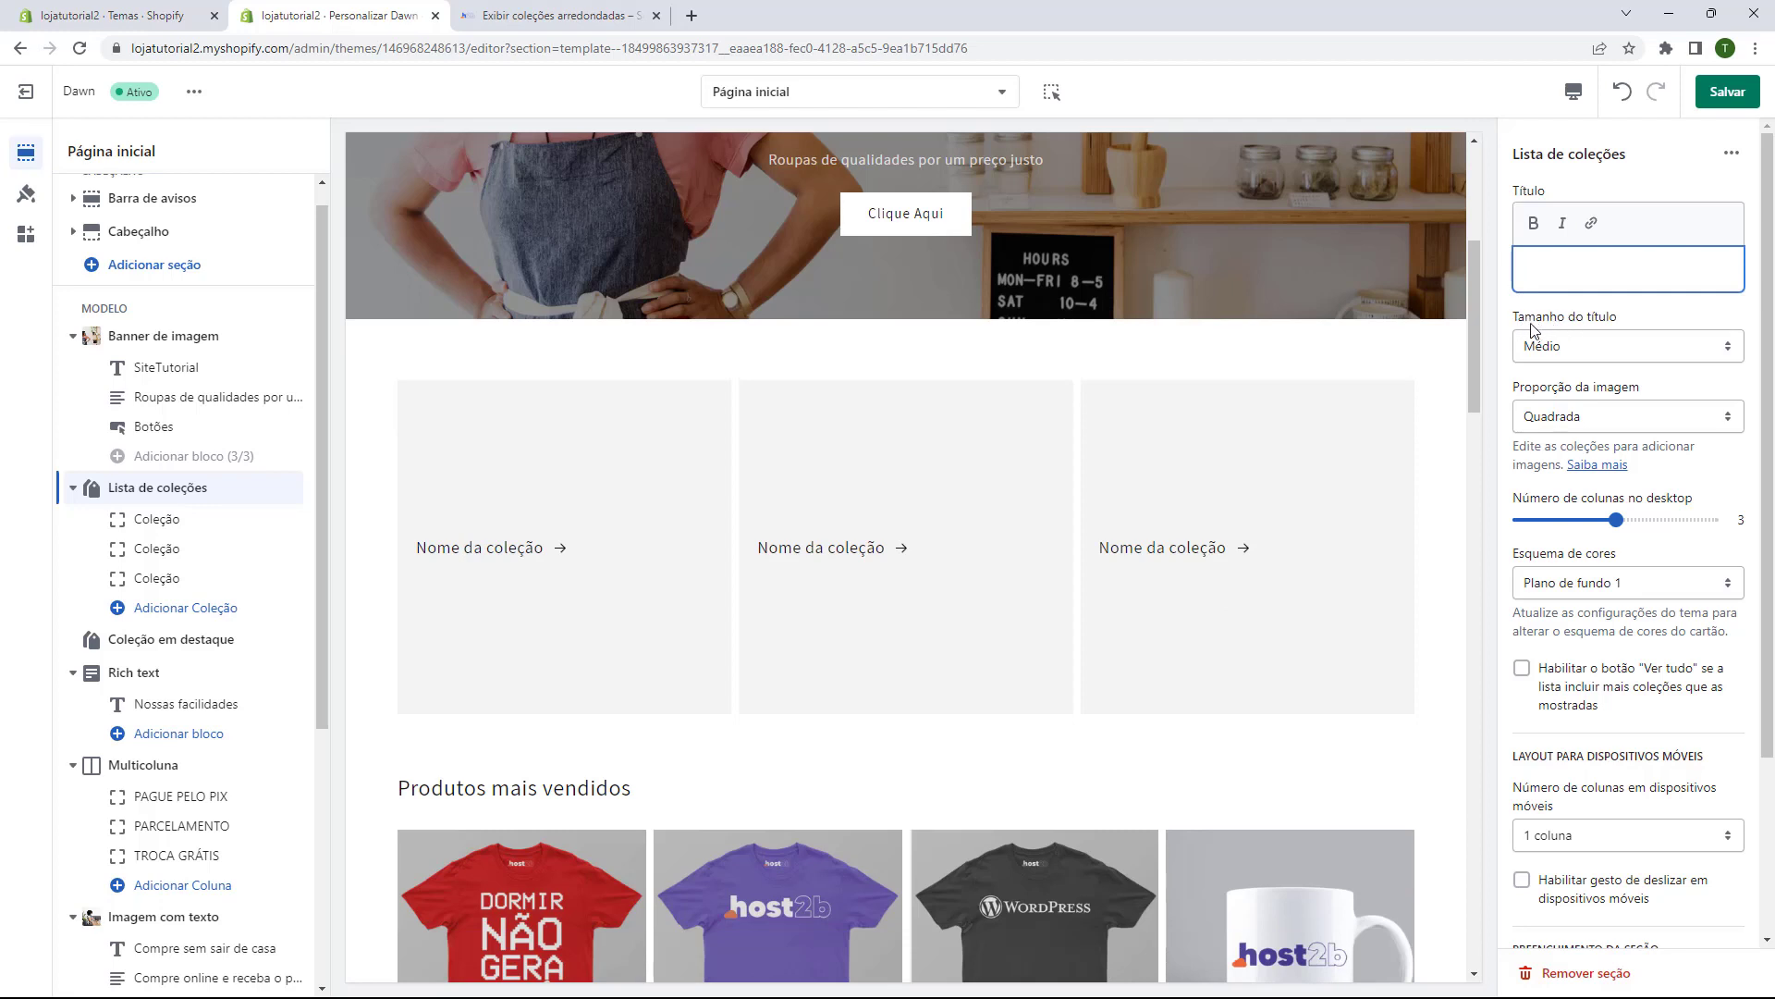
- Keep the section's image proportion at Quadrada and set its number of desktop columns to 5
left_click(1581, 411)
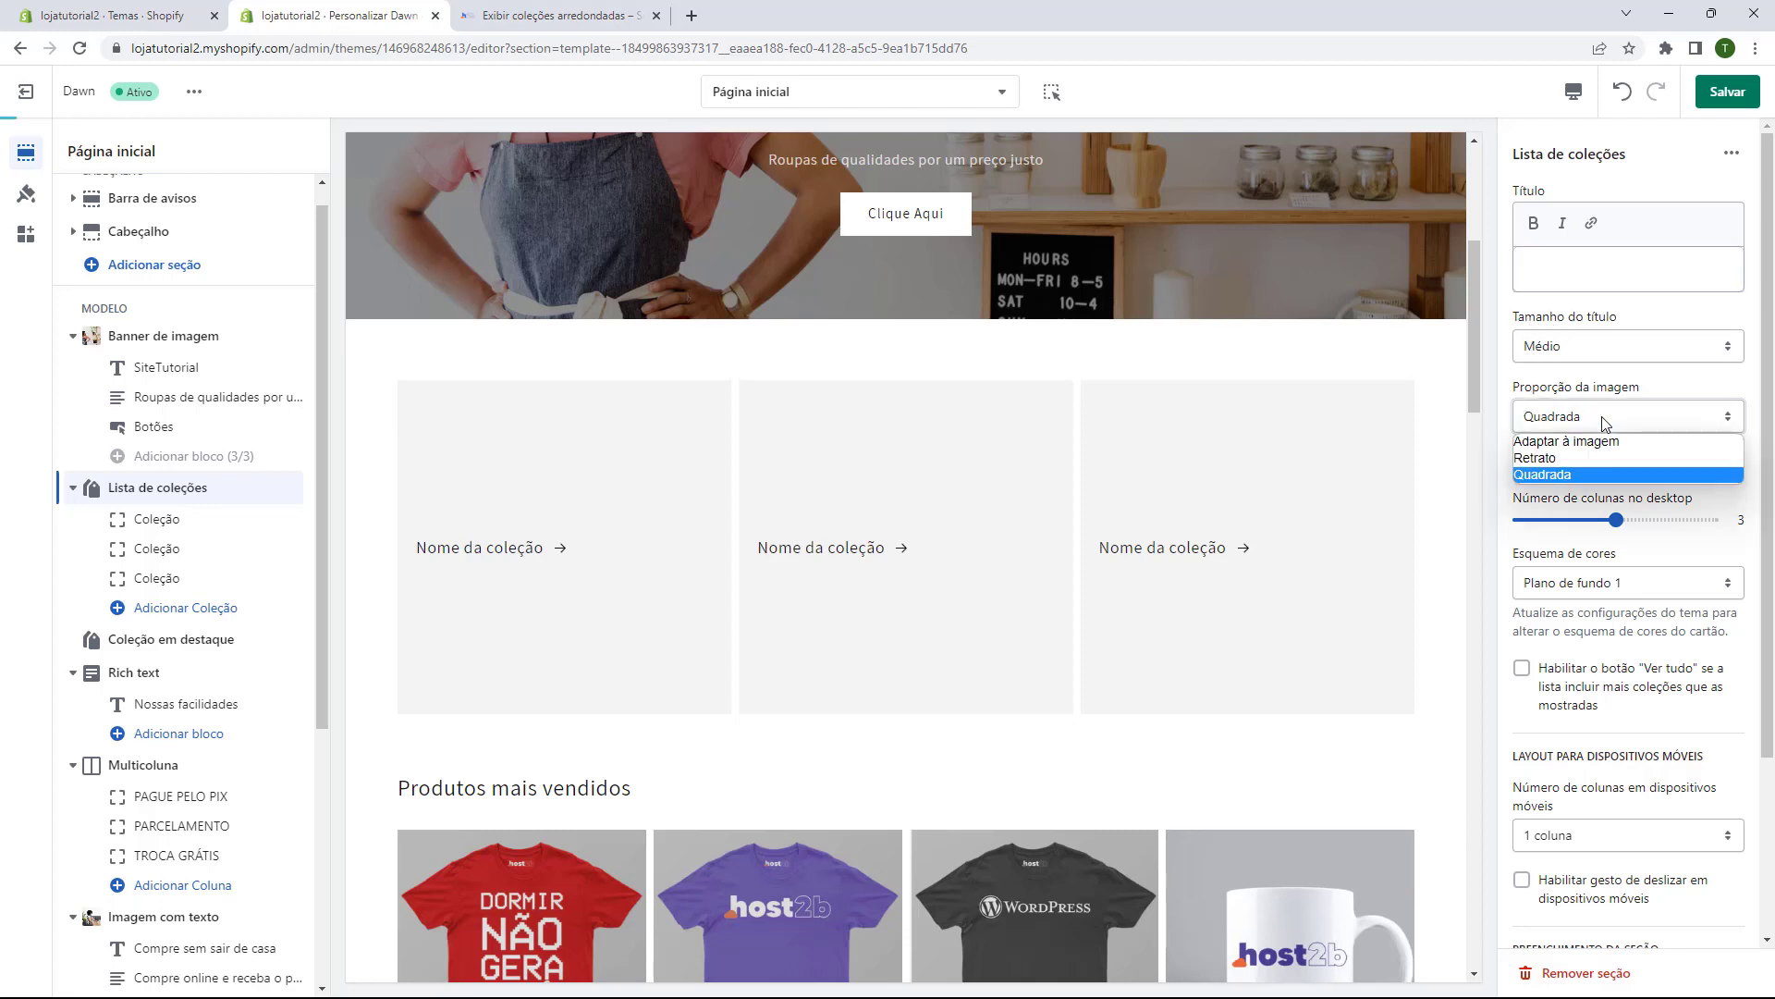
left_click(1557, 473)
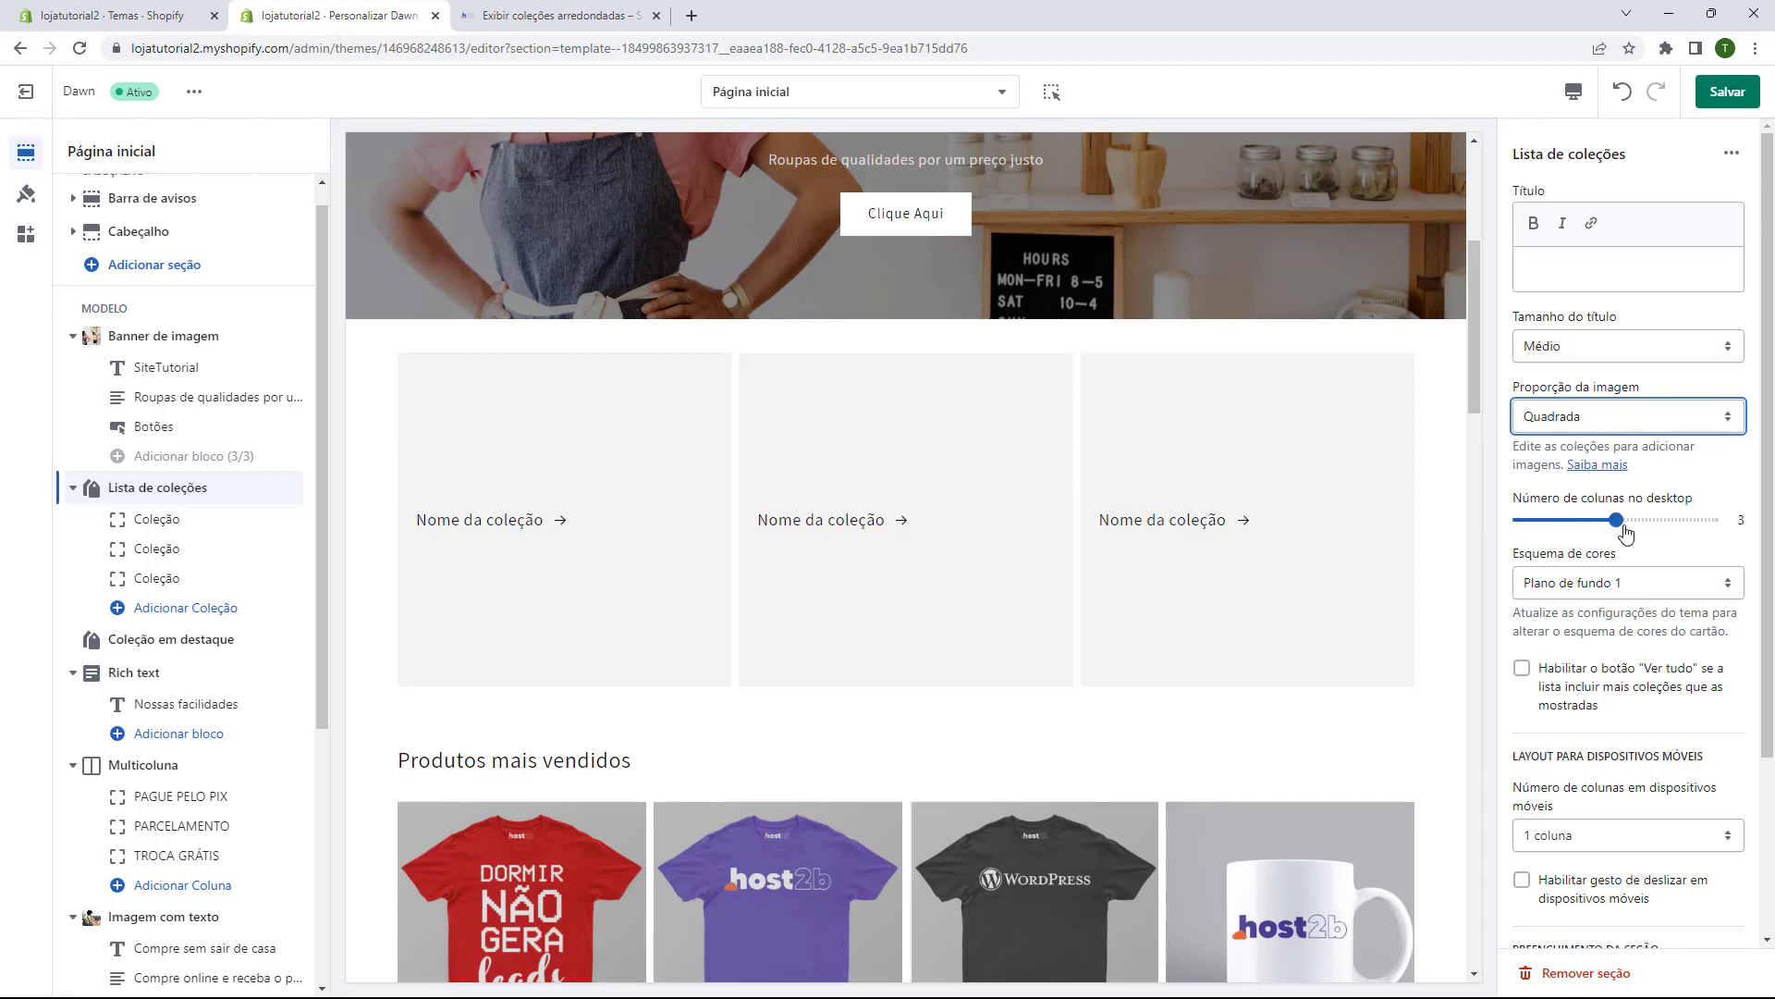
left_click_drag(1618, 516, 1711, 519)
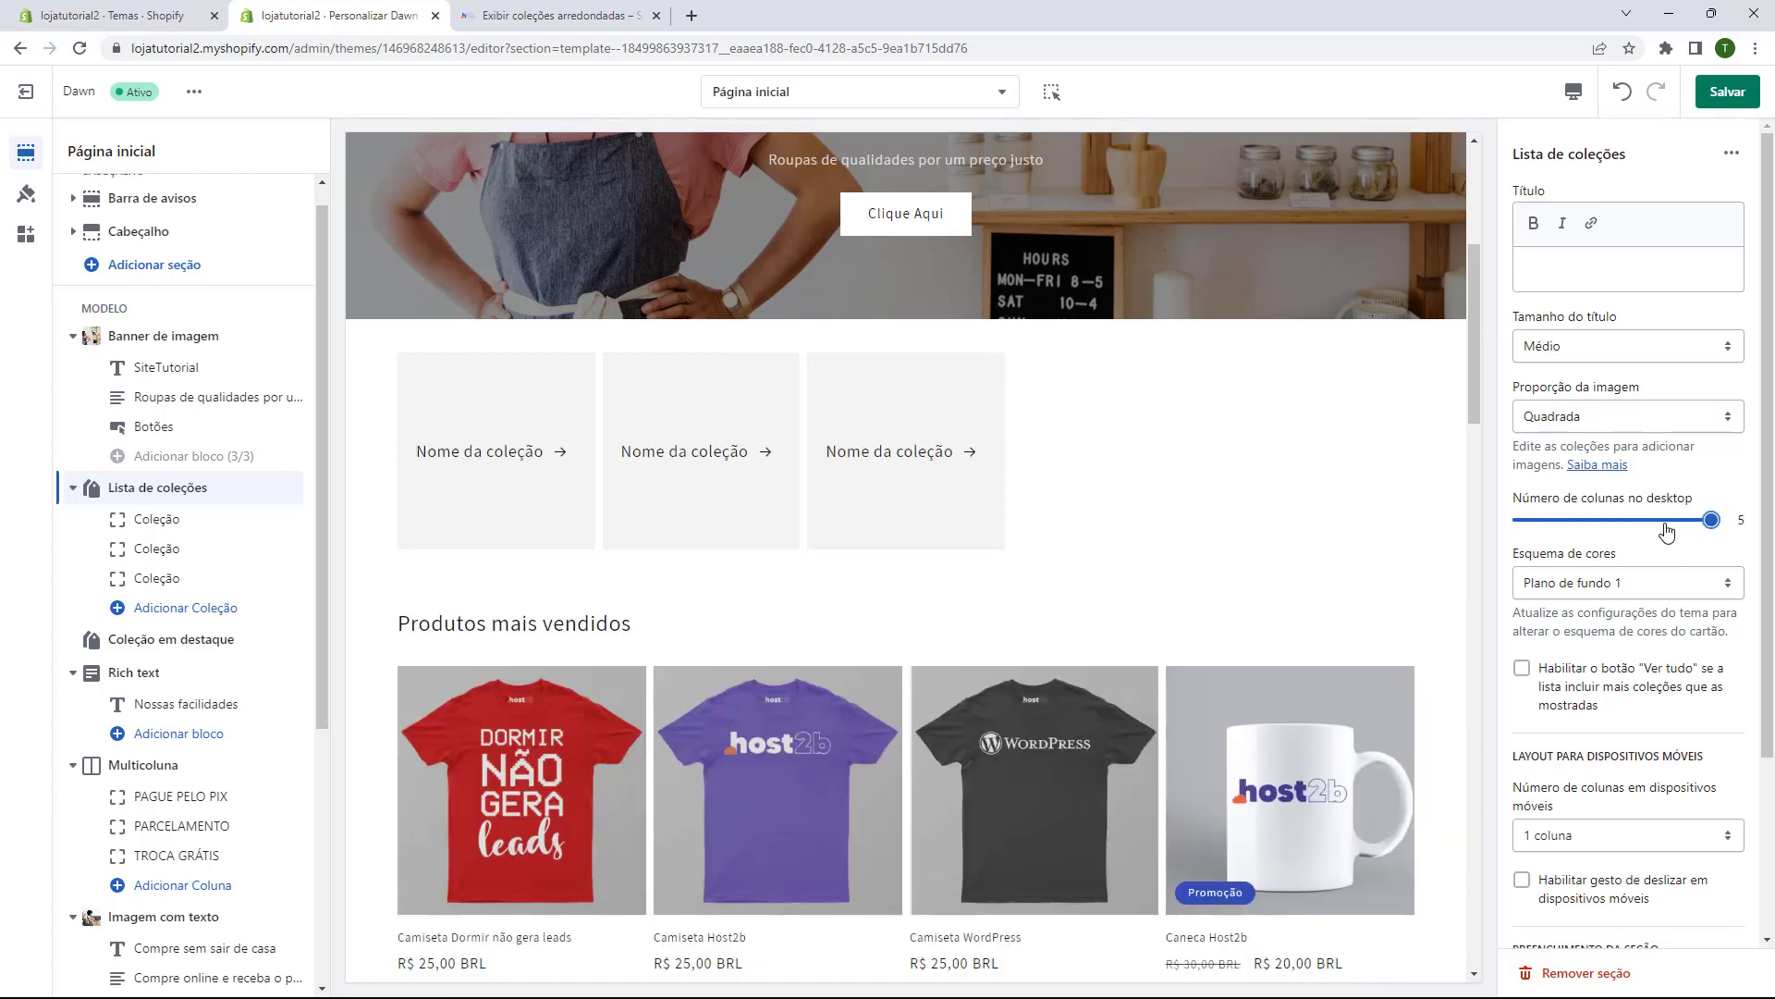
- Try the Destaque 2, Destaque 1 and Plano de fundo 2 color schemes on the section and return to Plano de fundo 1
left_click(1562, 592)
left_click(1562, 624)
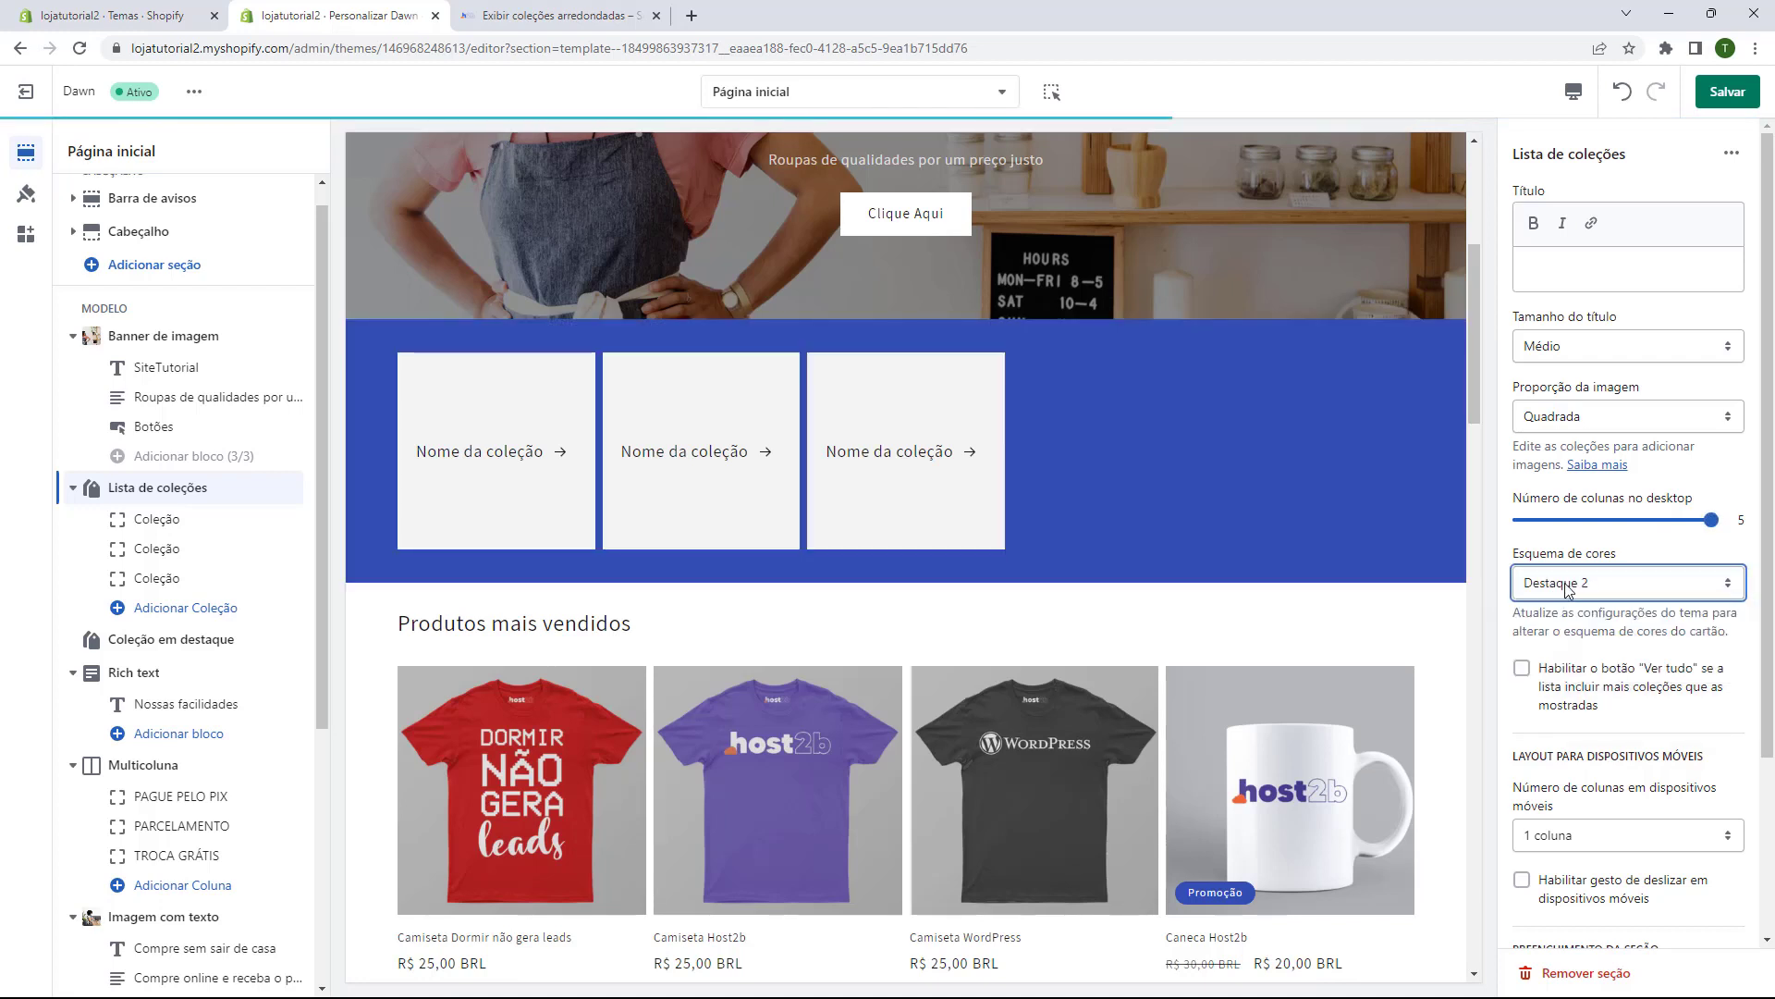
left_click(1562, 584)
left_click(1562, 610)
left_click(1571, 584)
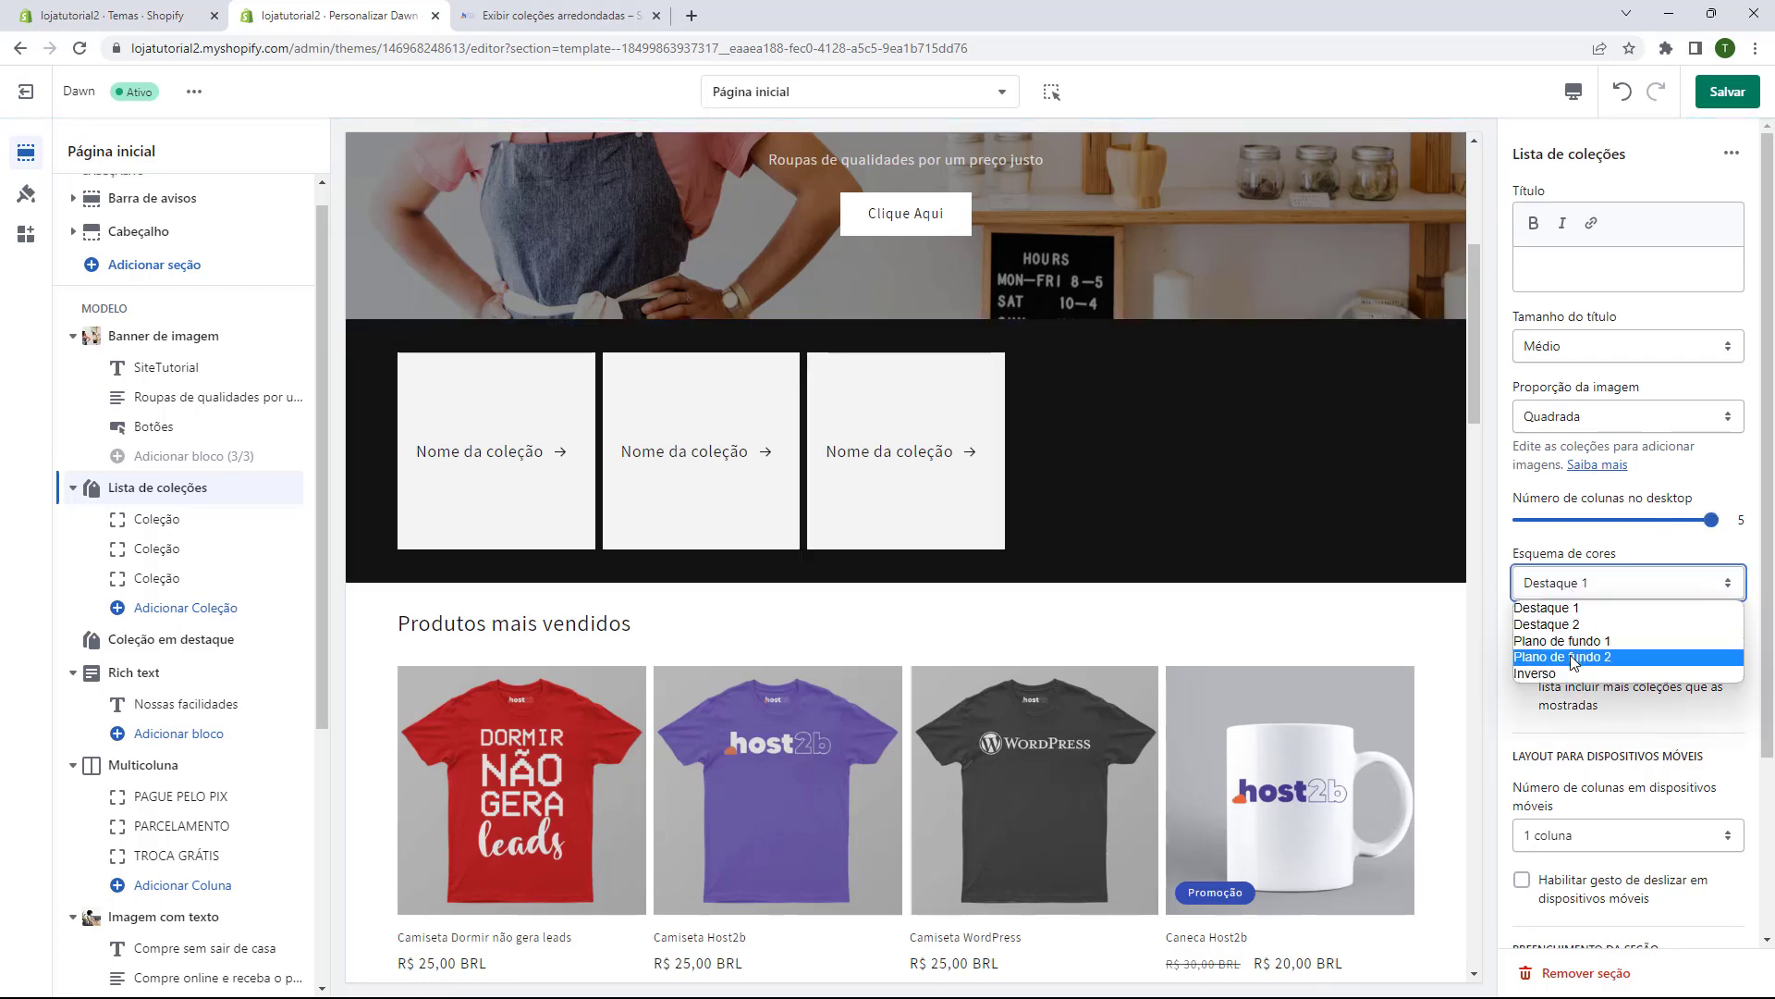
left_click(1571, 656)
left_click(1573, 592)
left_click(1565, 641)
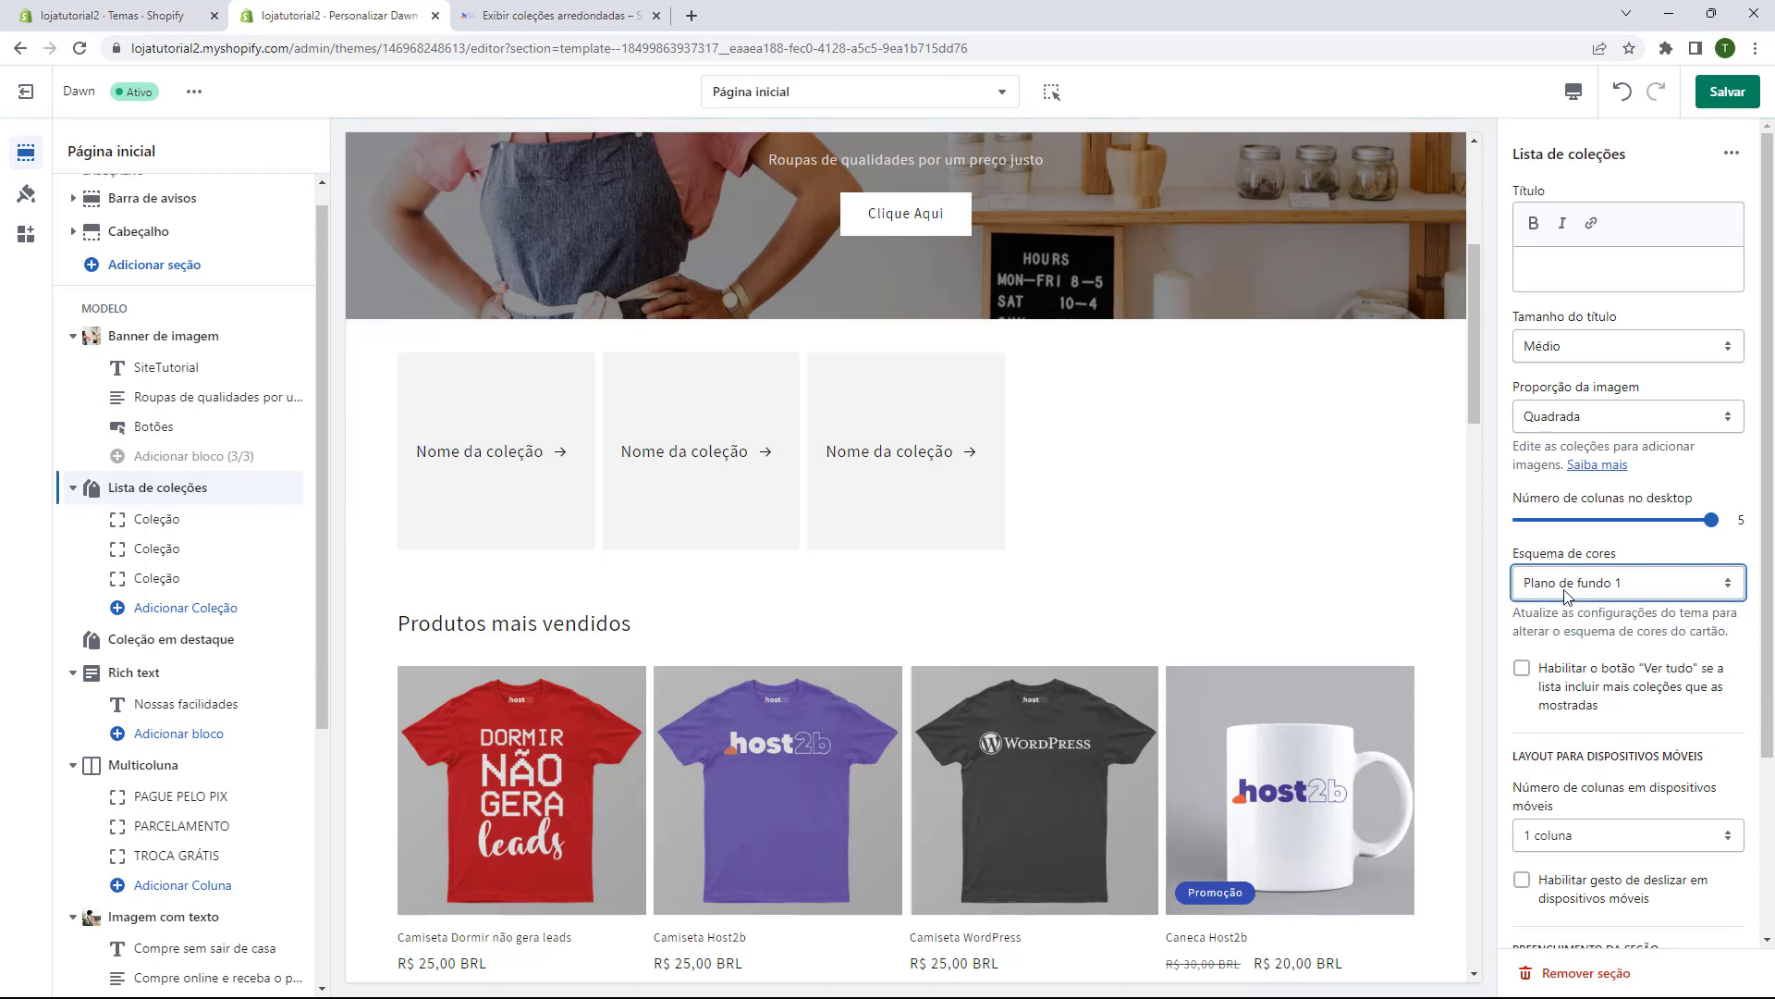
- Try out the "Ver tudo" button option for the collection list and disable it again
scroll(1565, 595, "down", 1)
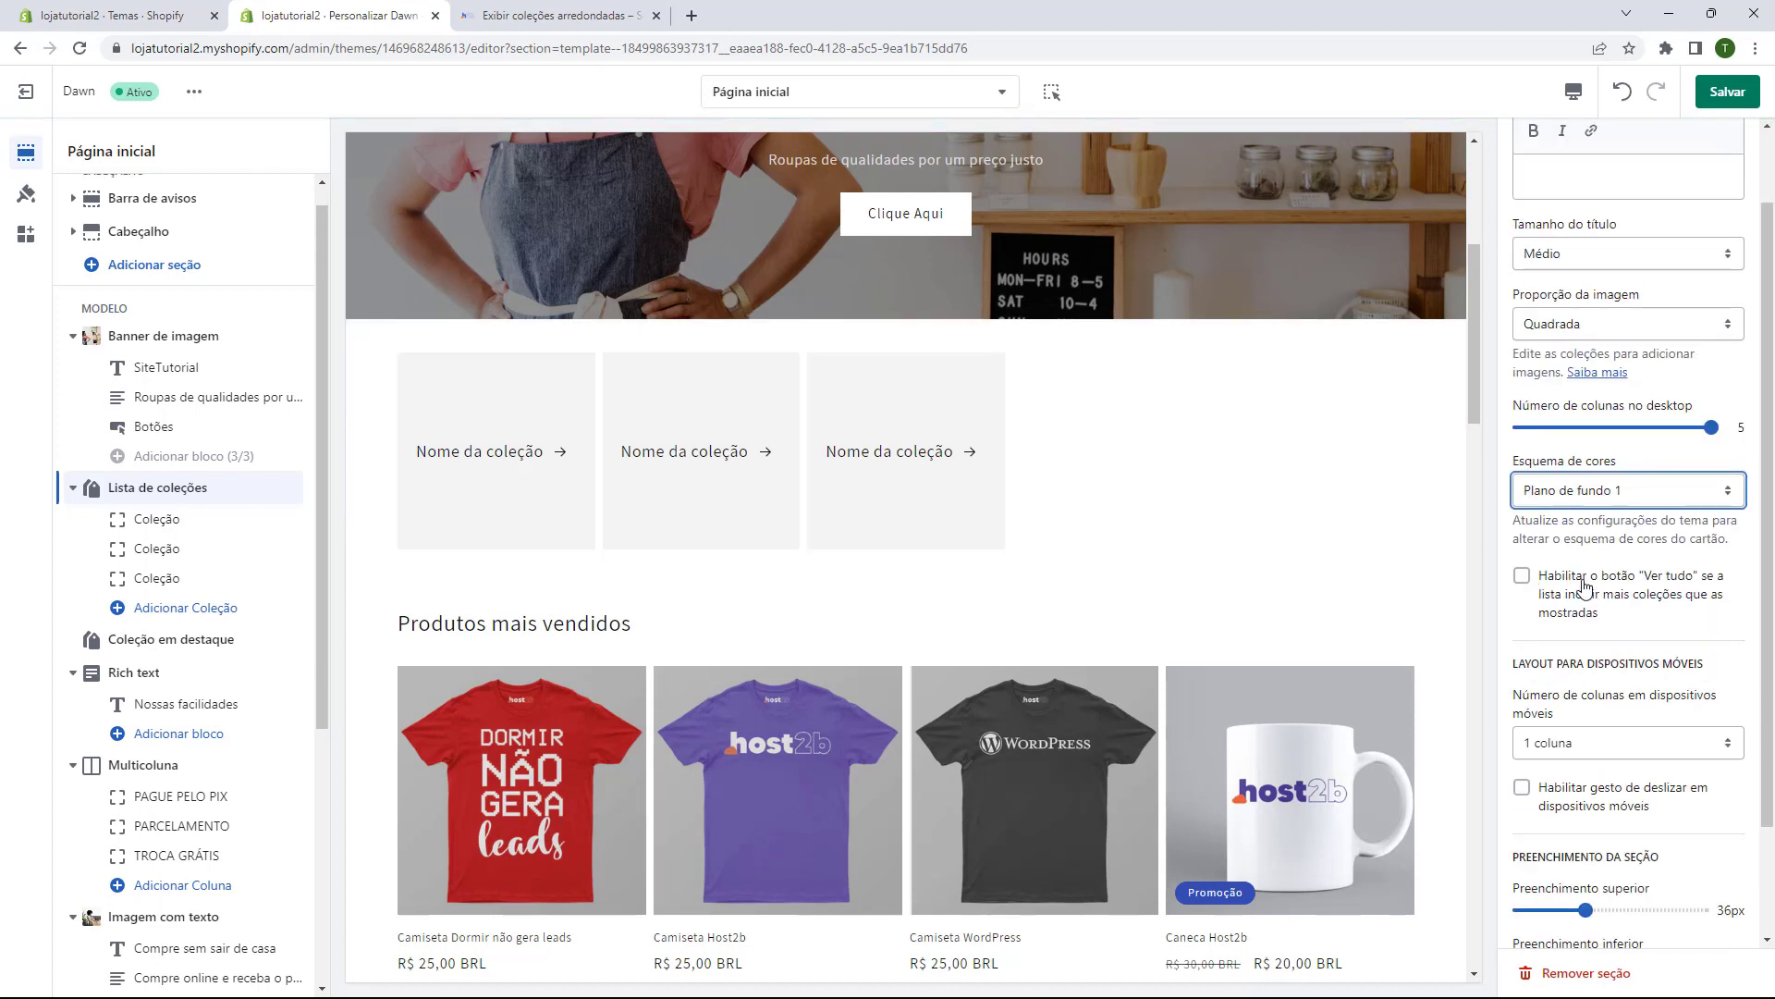
left_click(1582, 587)
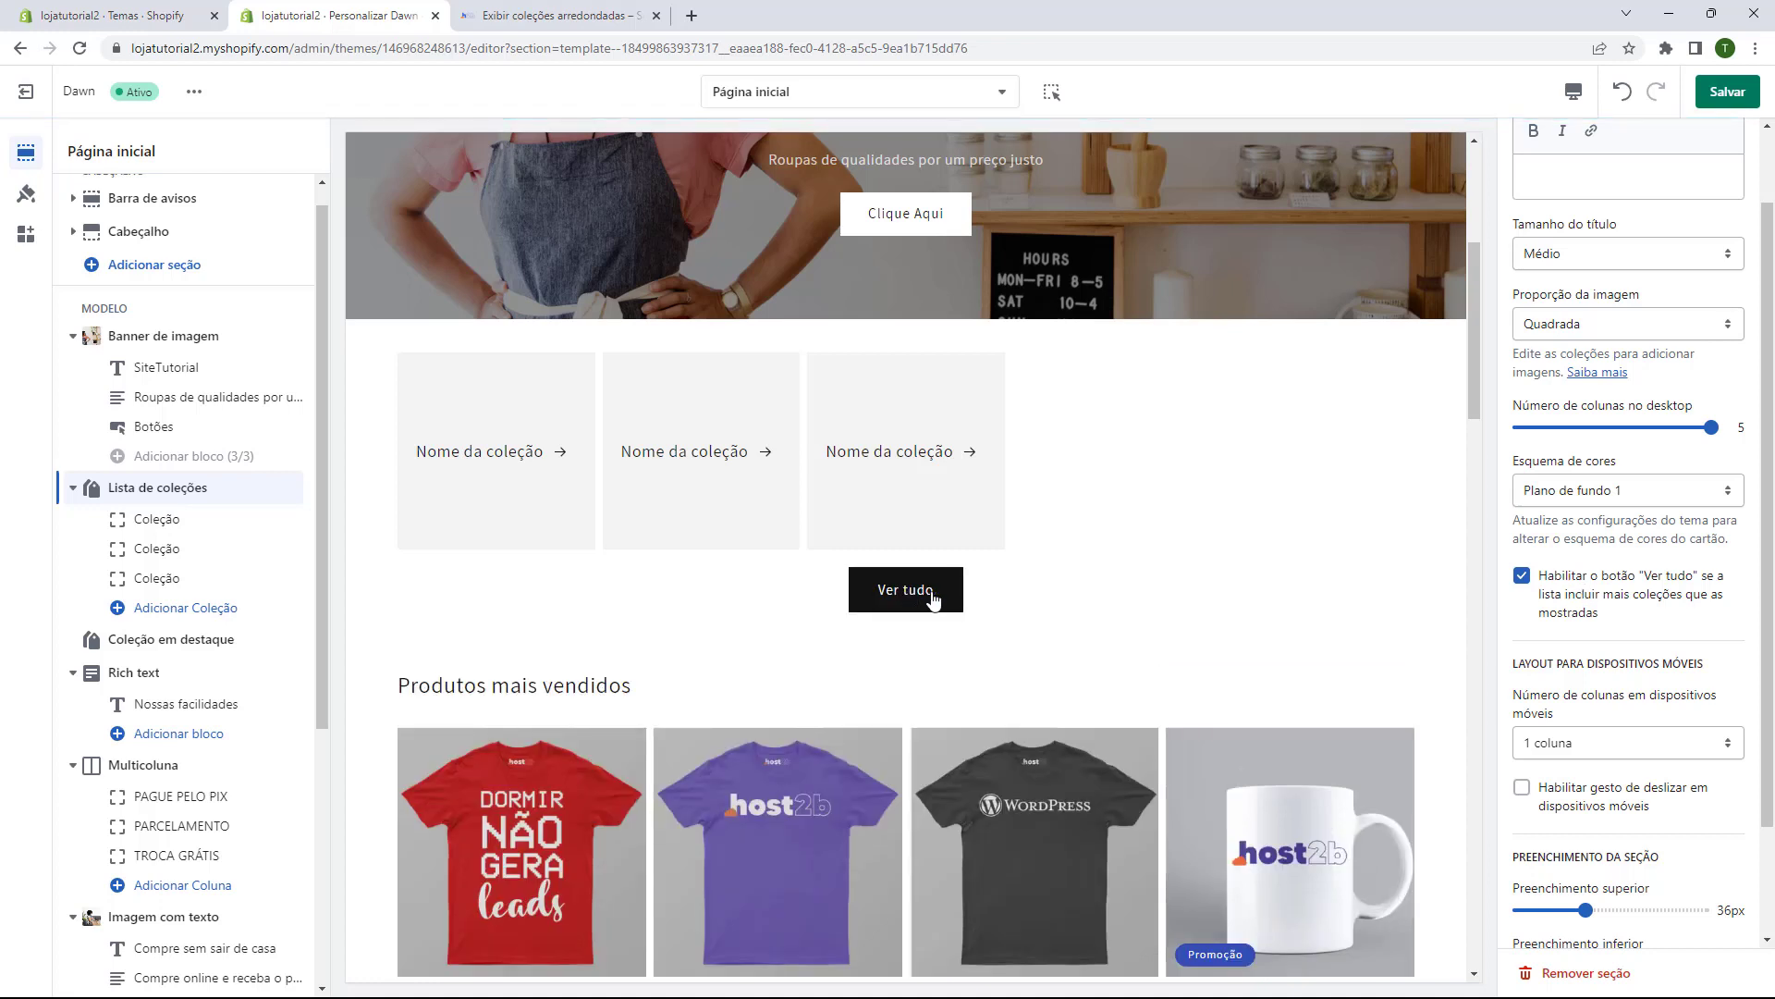
left_click(1601, 595)
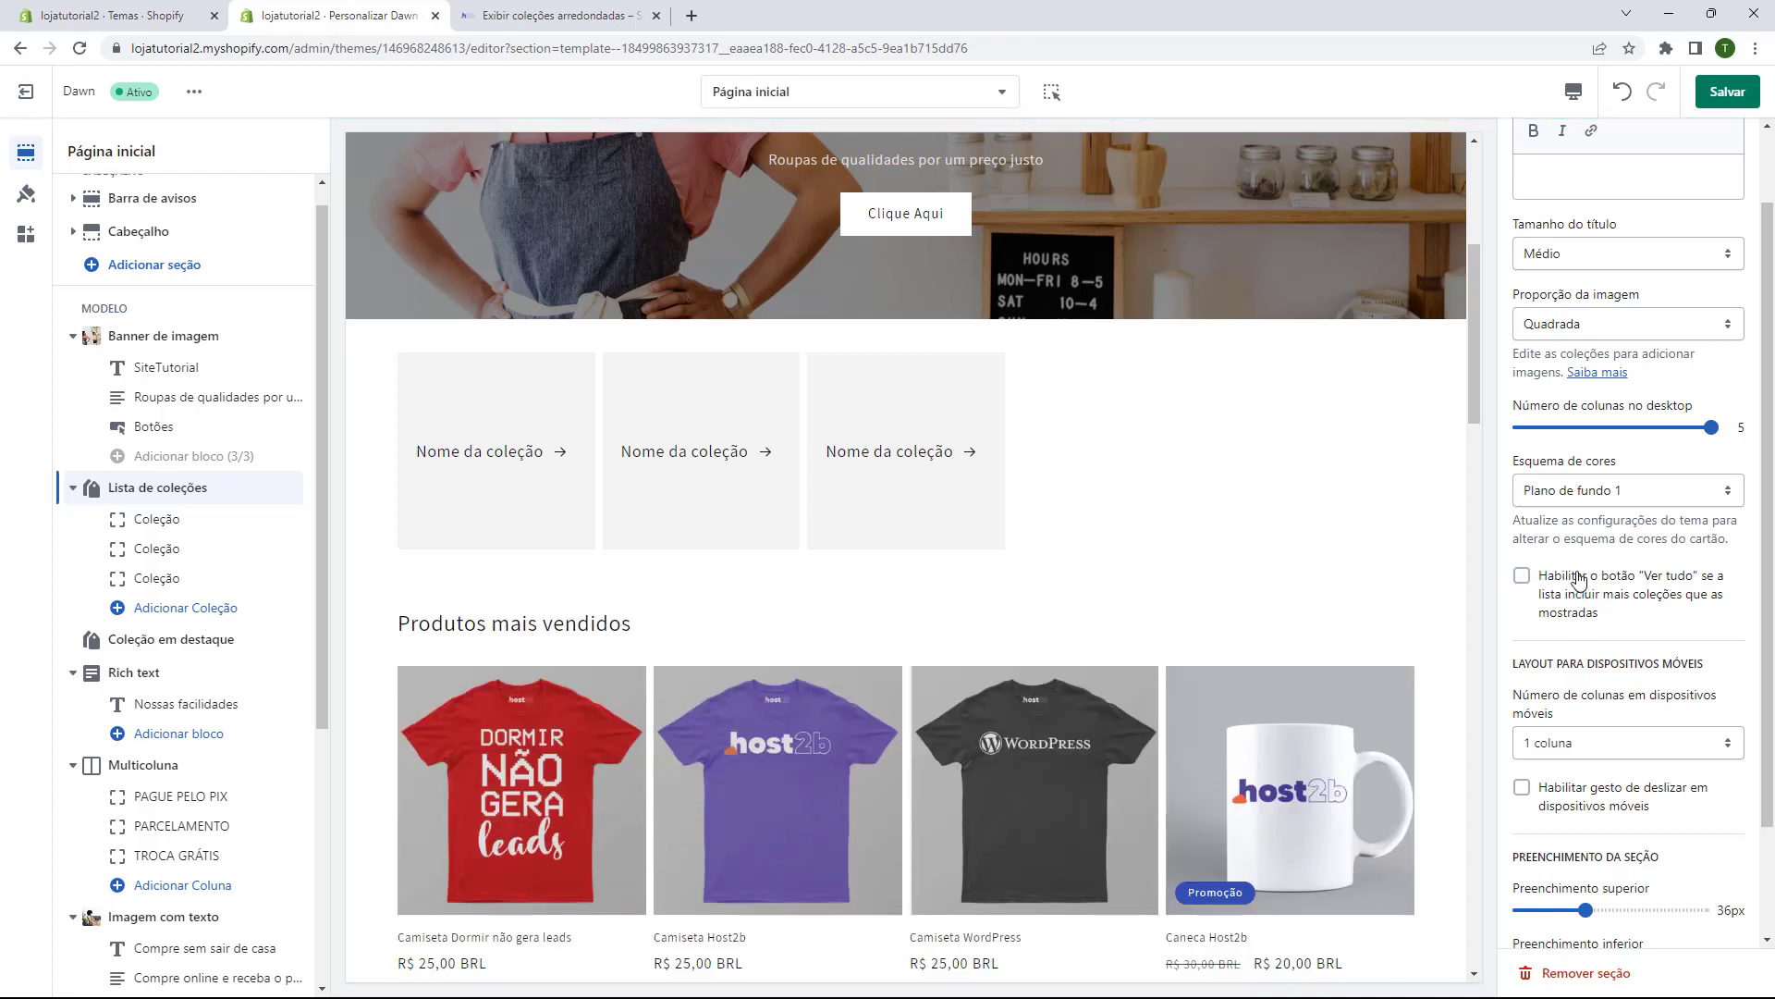
- Compare 1 coluna and 2 colunas for the section's mobile layout and settle on 2 colunas
scroll(1572, 578, "down", 1)
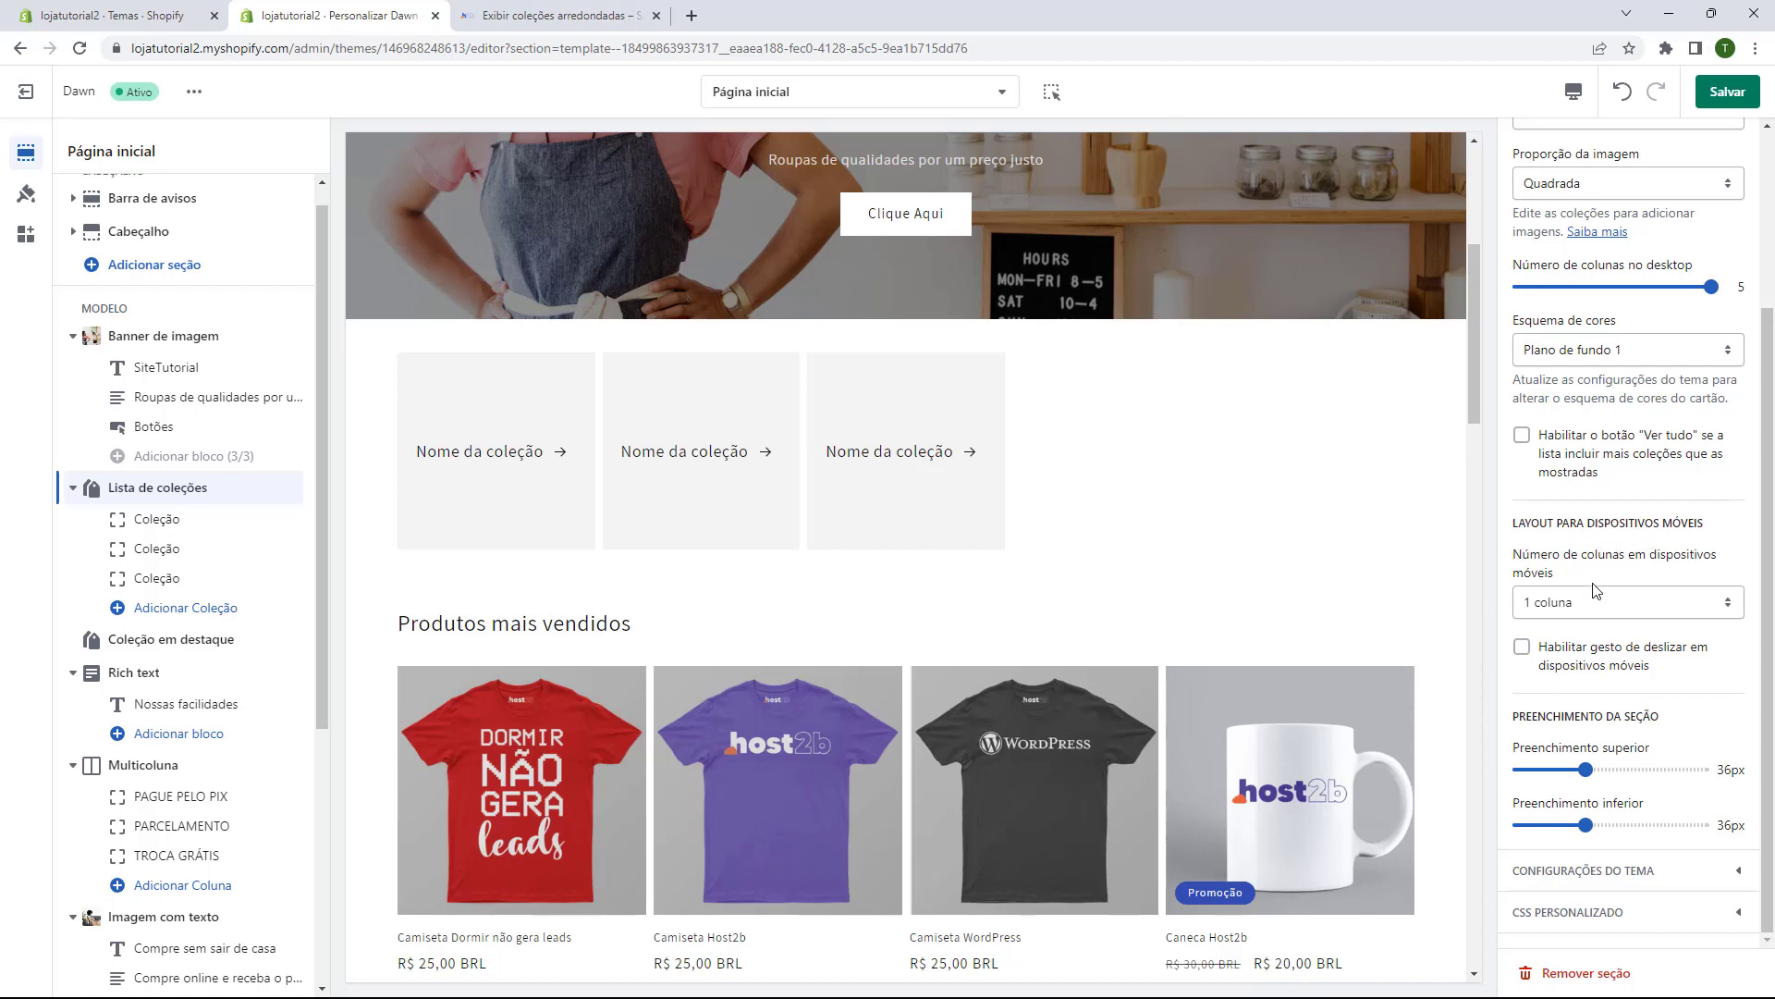
left_click(1575, 605)
left_click(1576, 644)
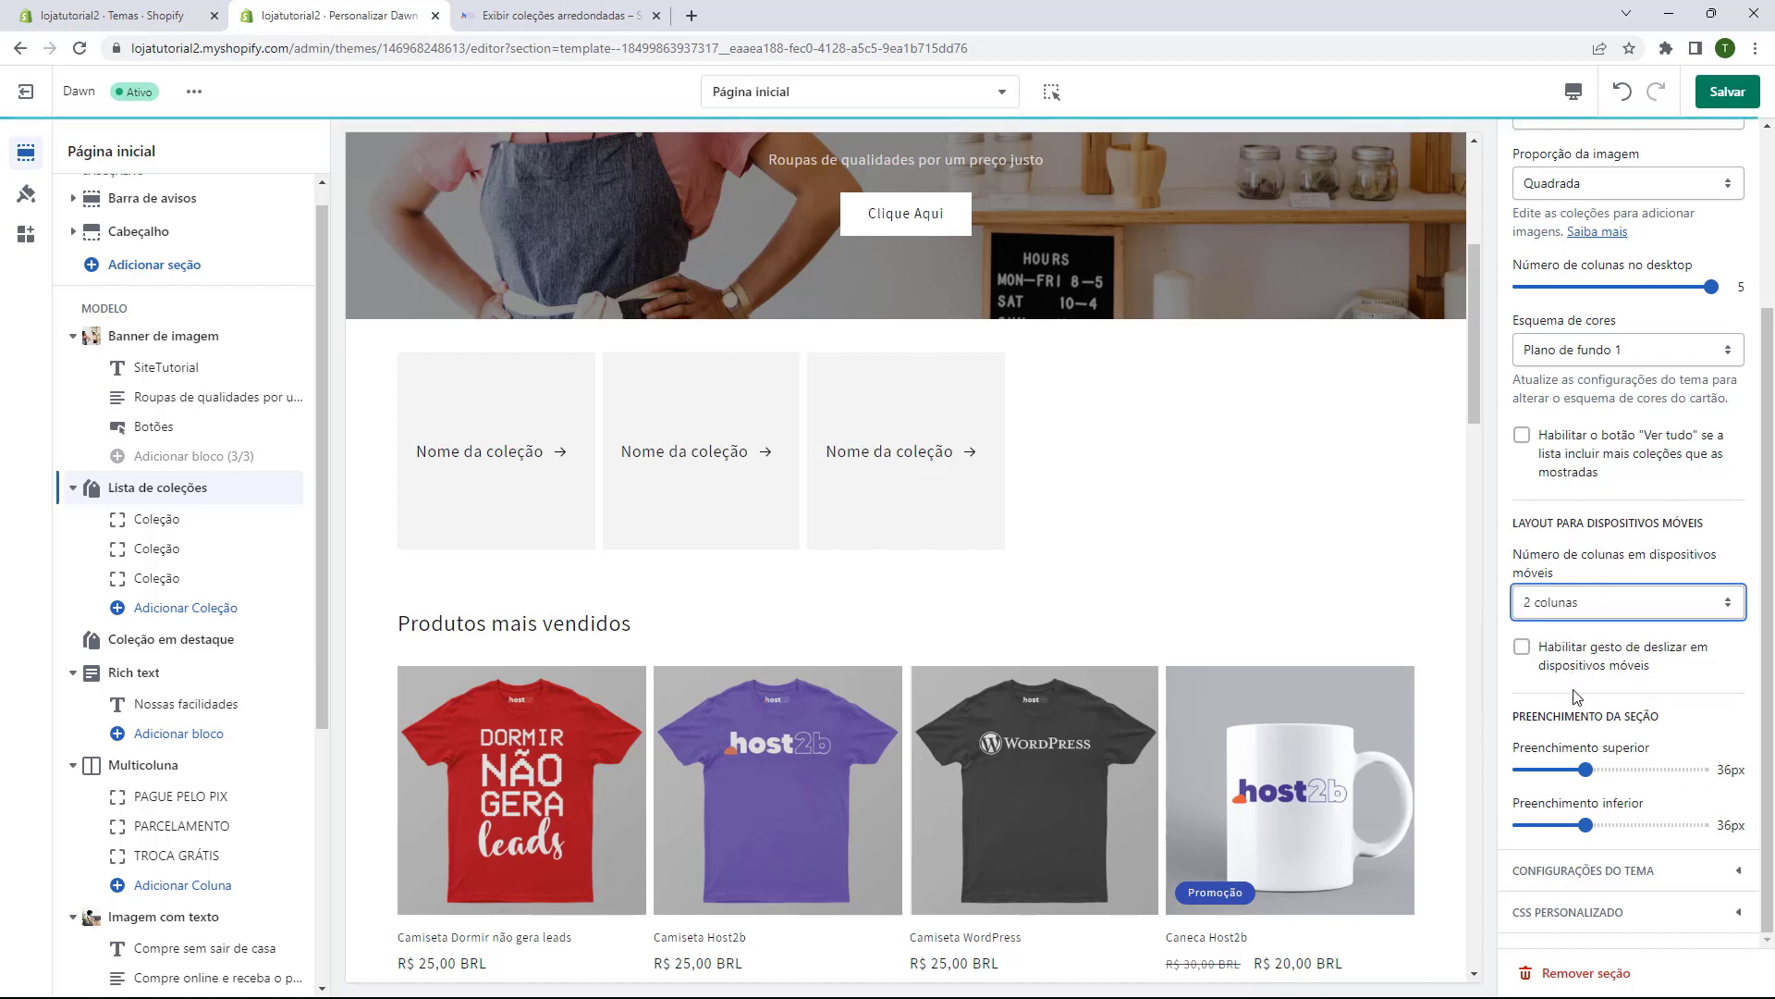
left_click(1562, 602)
left_click(1563, 627)
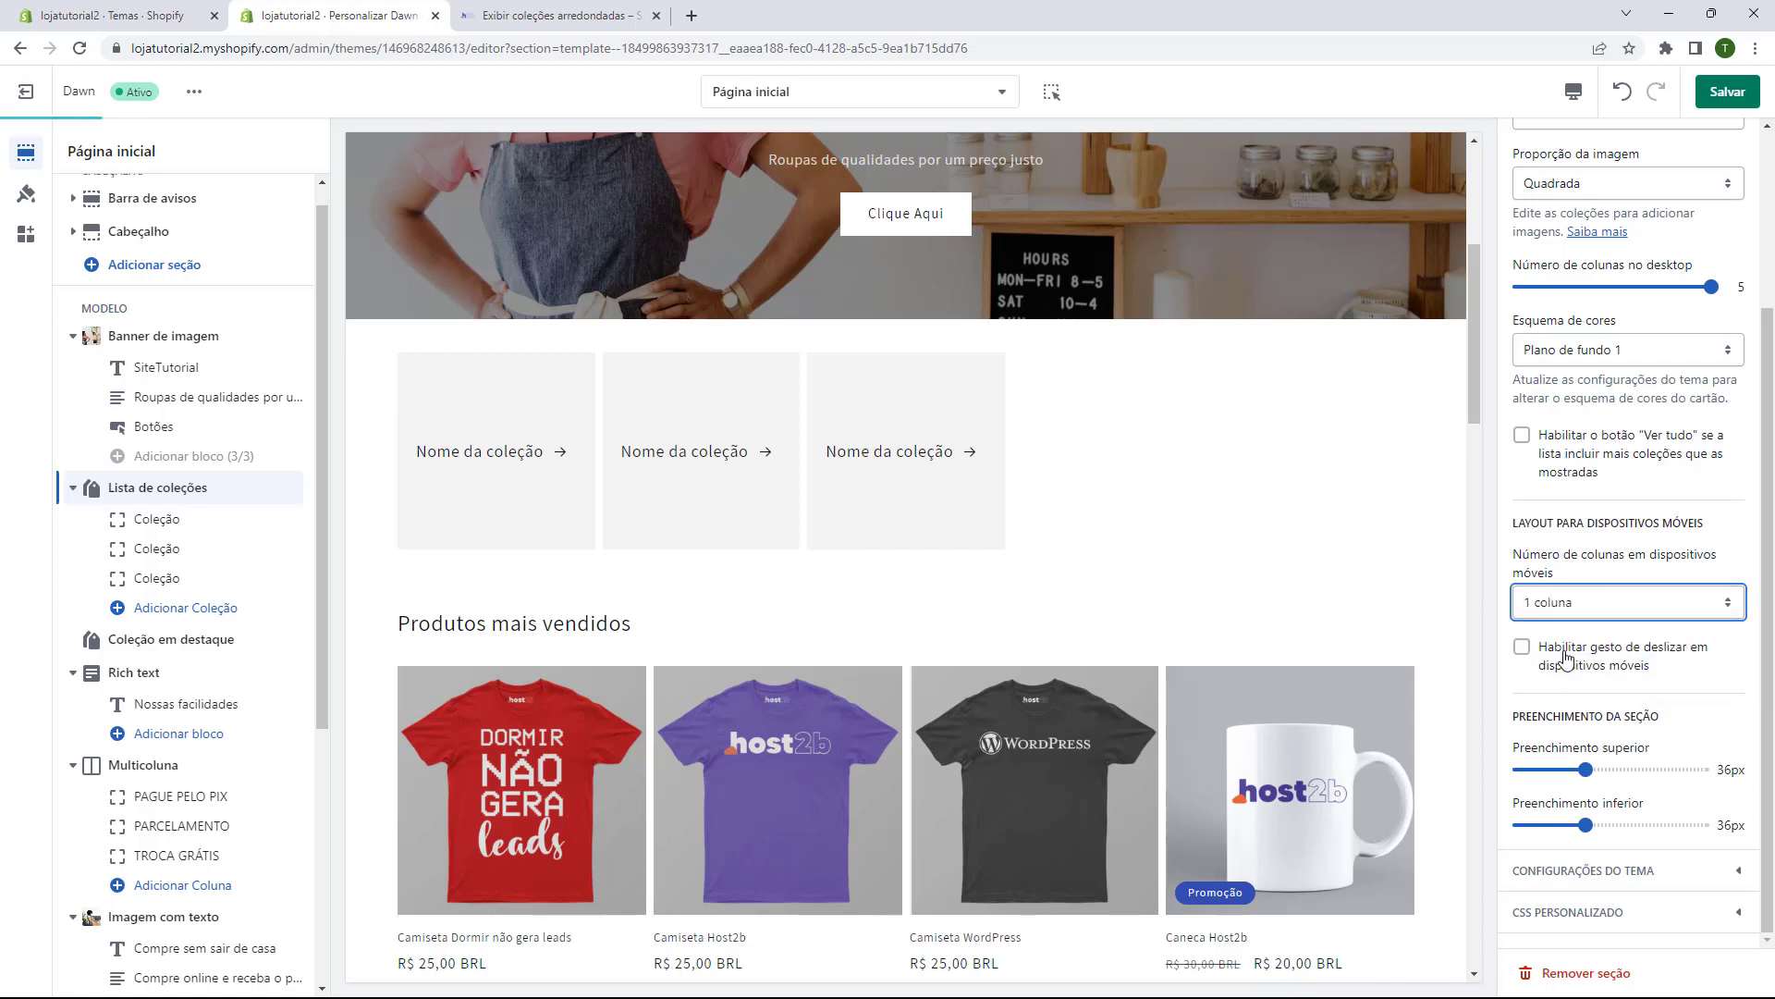
left_click(1561, 602)
left_click(1560, 645)
- Try the mobile swipe gesture option with 2 colunas kept, and turn the gesture off again
left_click(1538, 658)
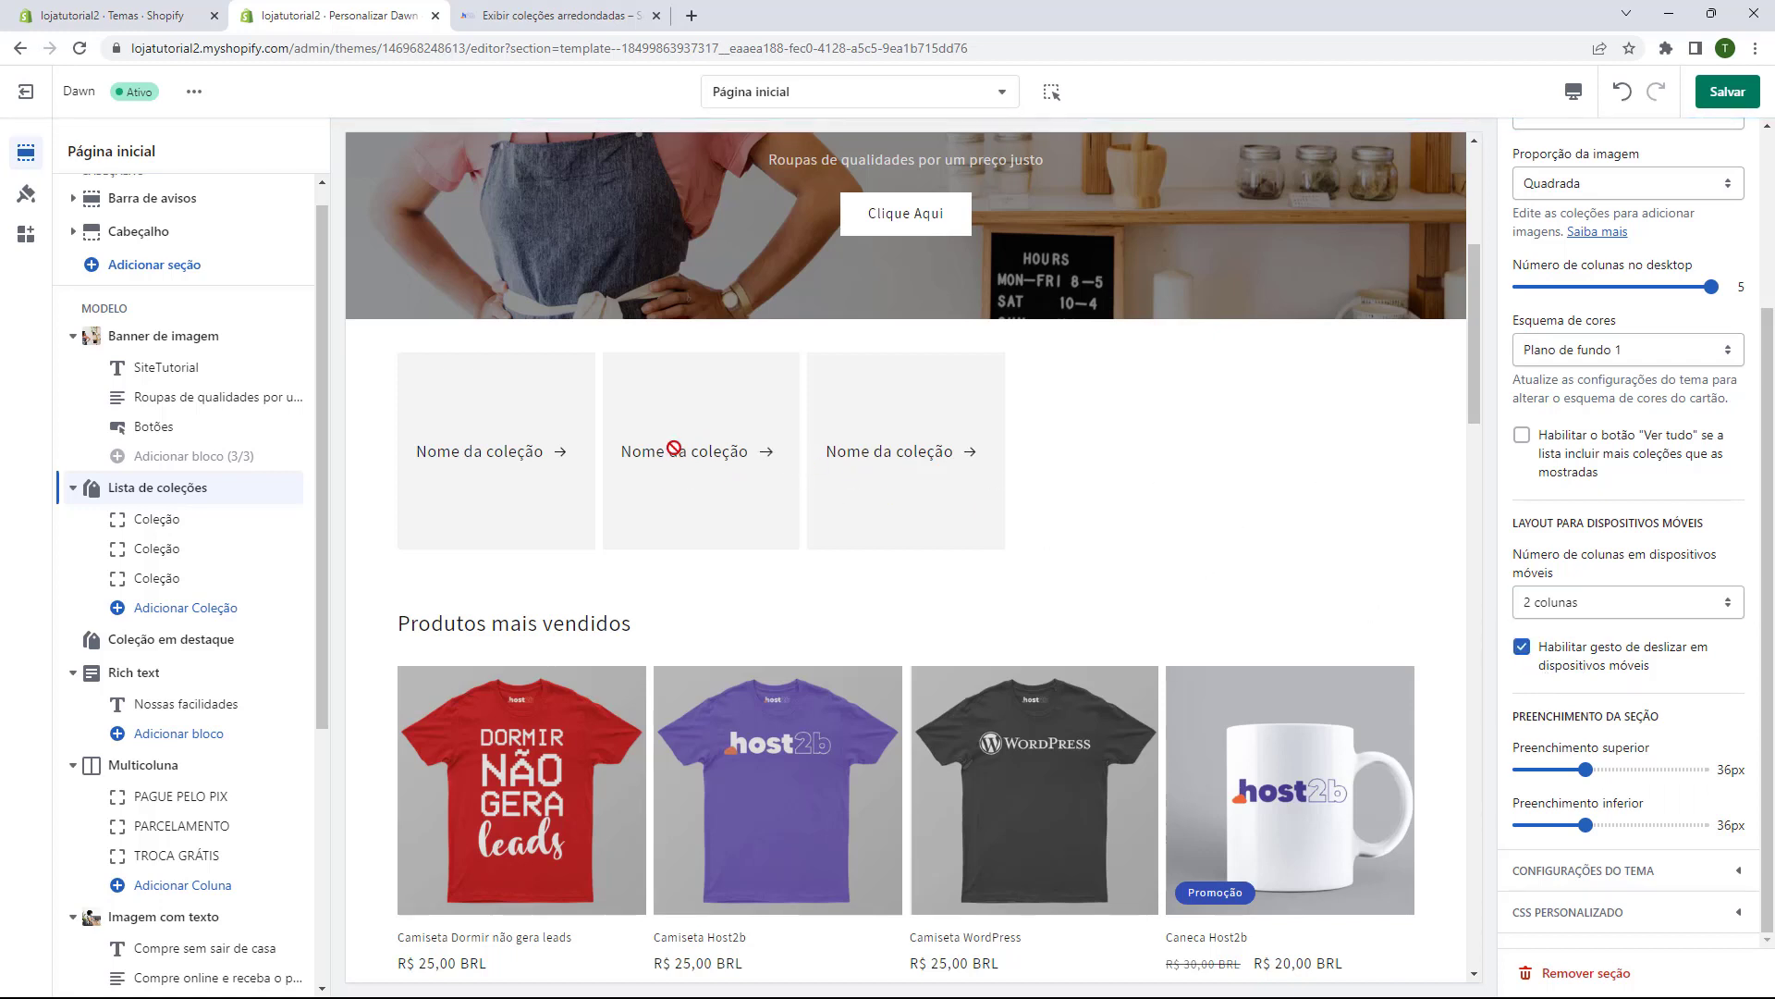
left_click(1569, 610)
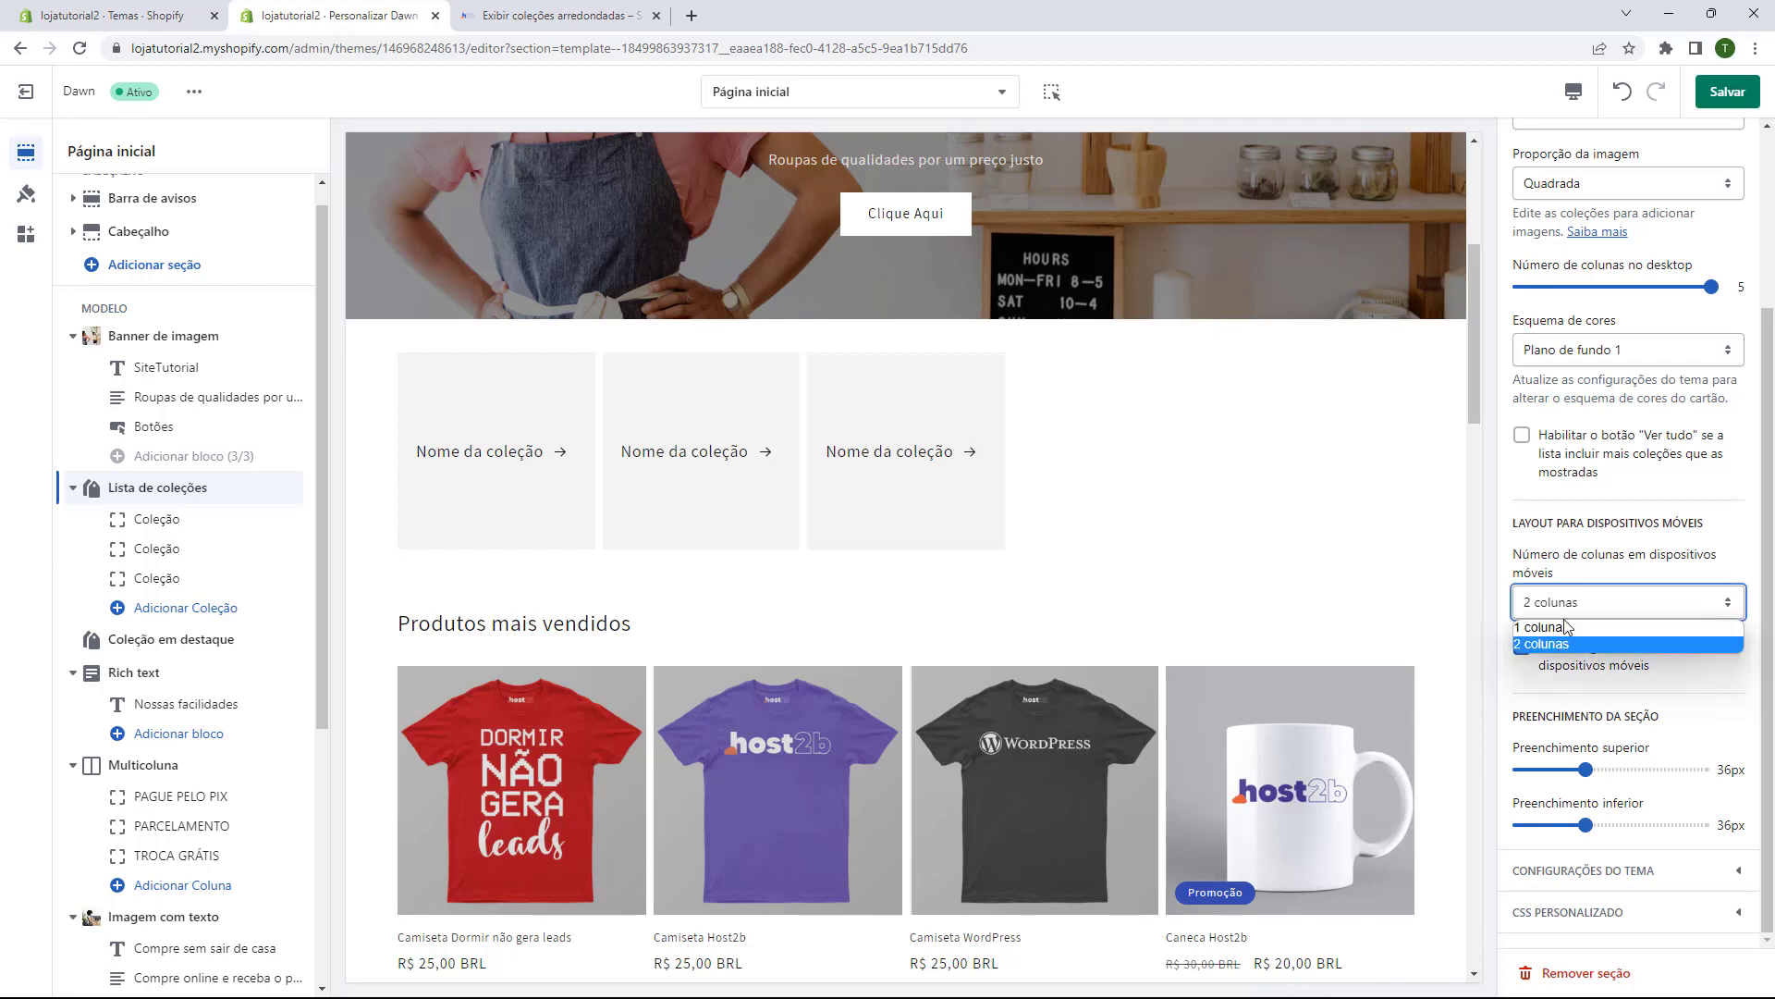
left_click(1556, 644)
left_click(1556, 654)
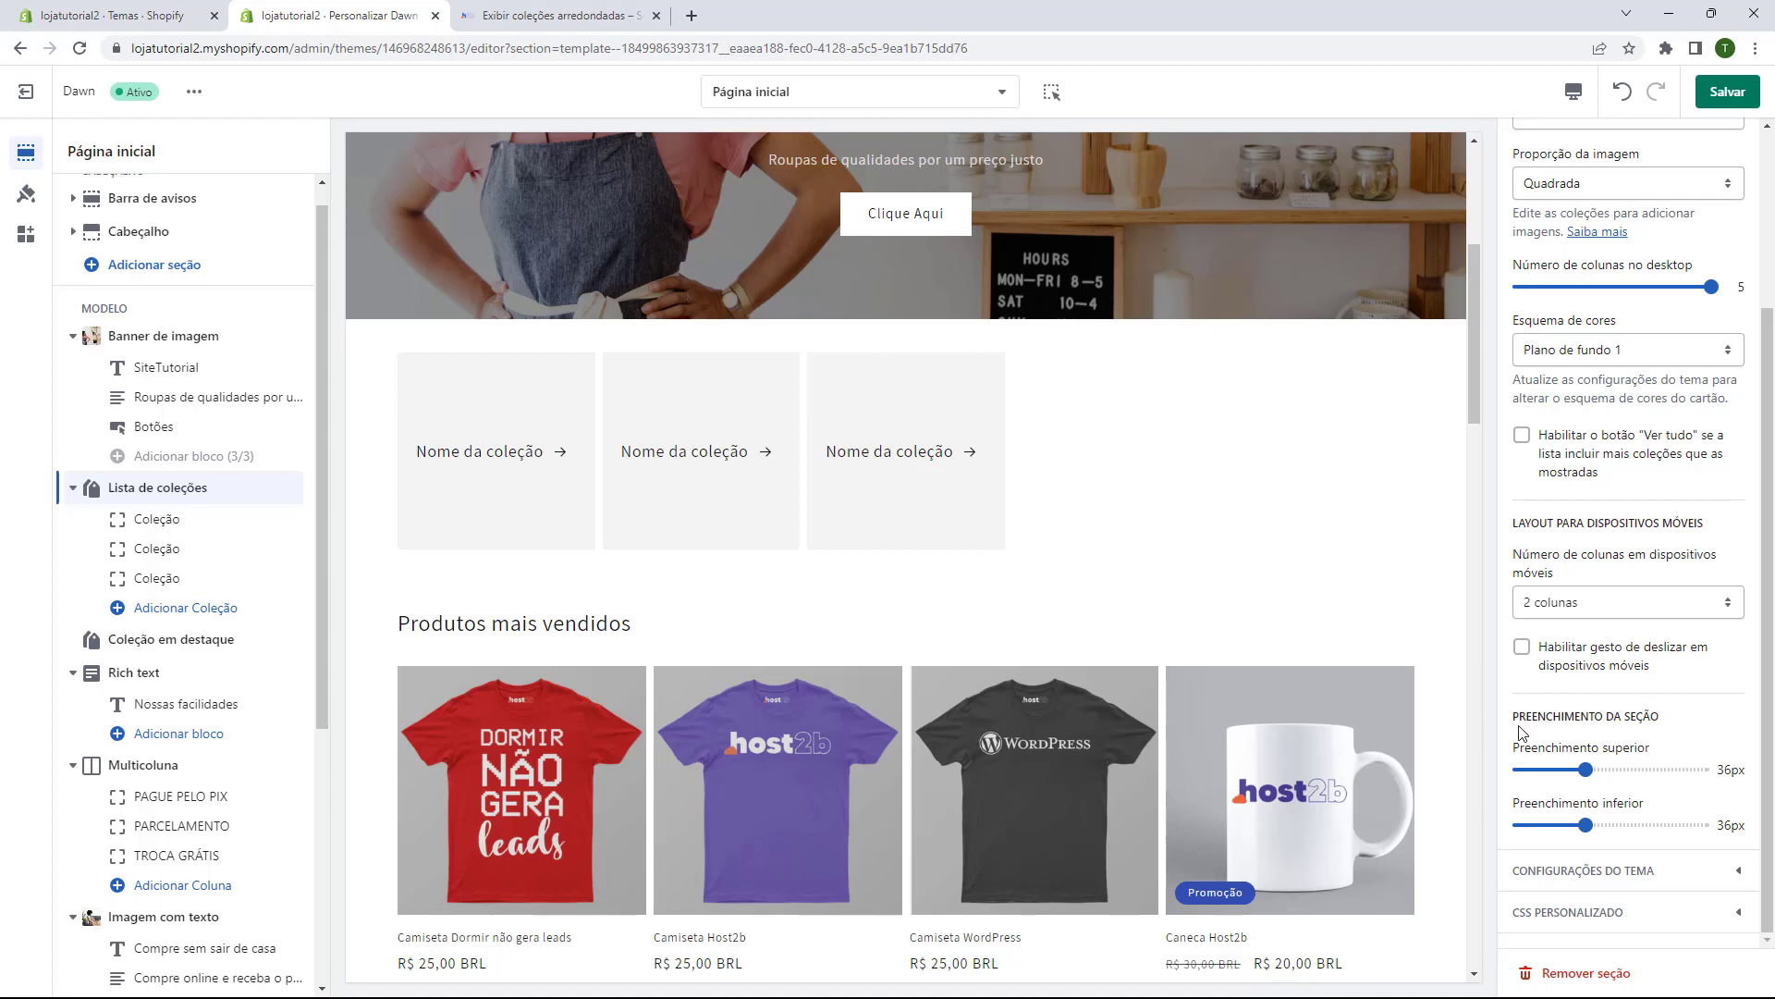
- Open the custom CSS editor of the collection list section
left_click_drag(1532, 716, 1587, 723)
left_click(1588, 723)
left_click(1583, 915)
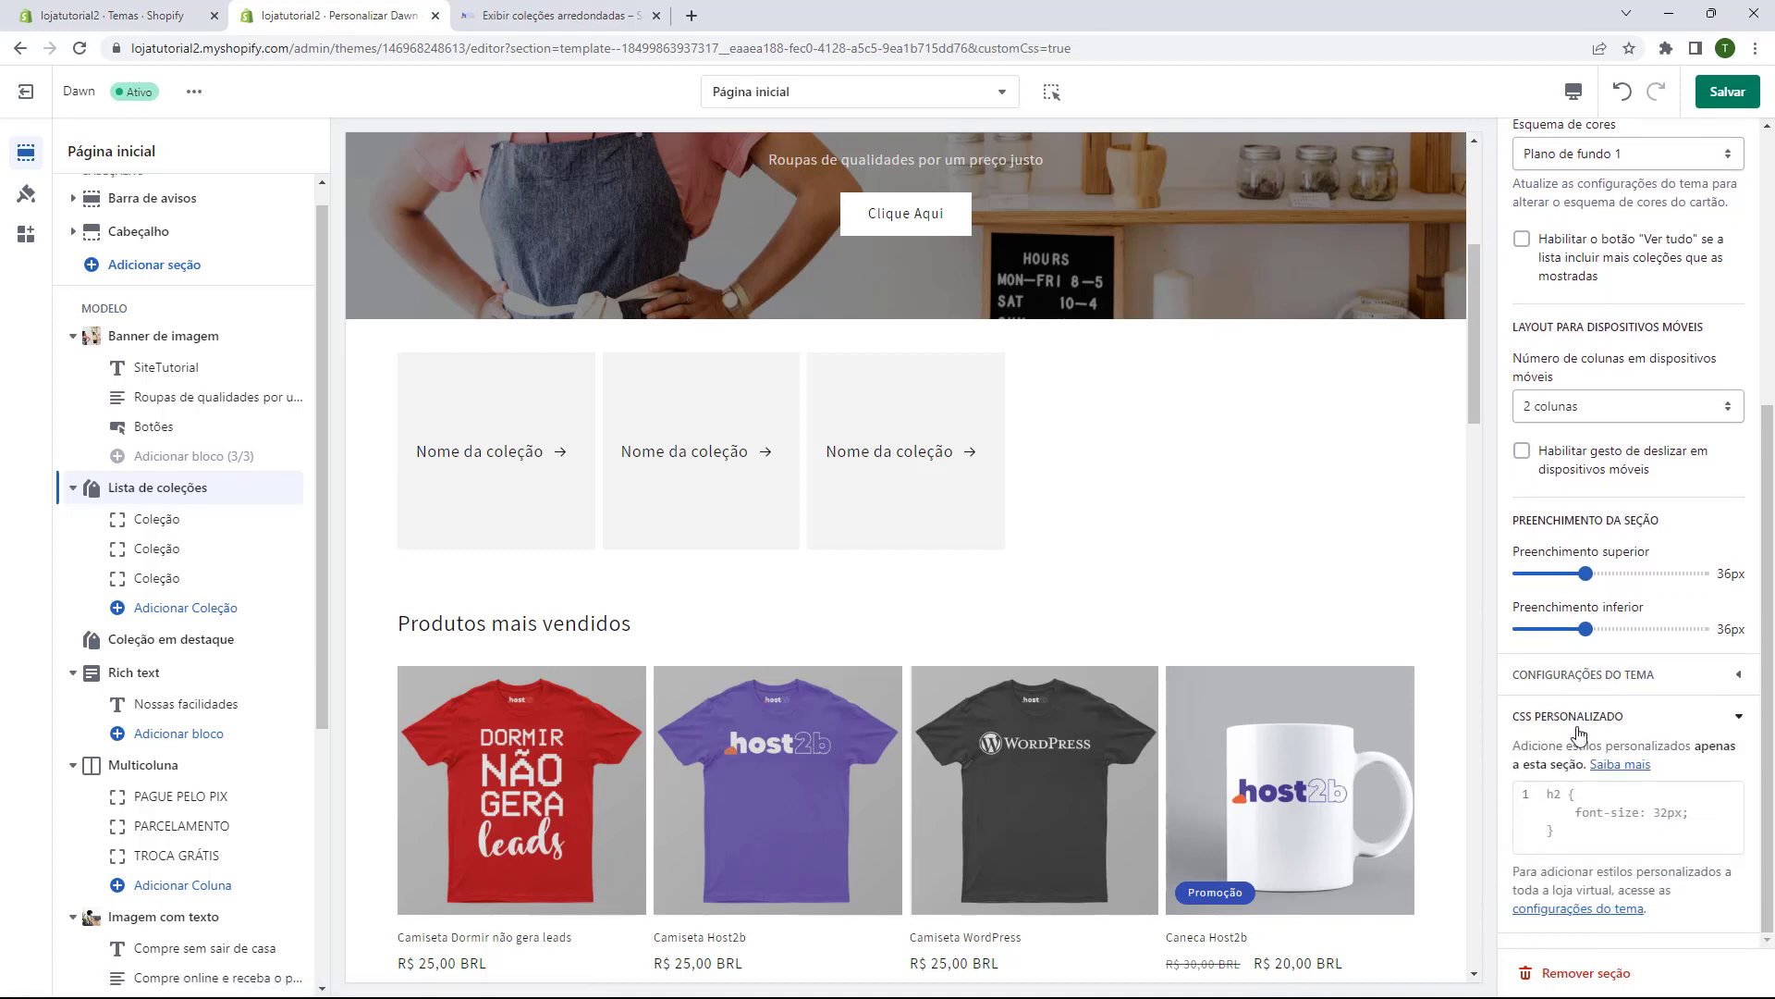
left_click(1563, 842)
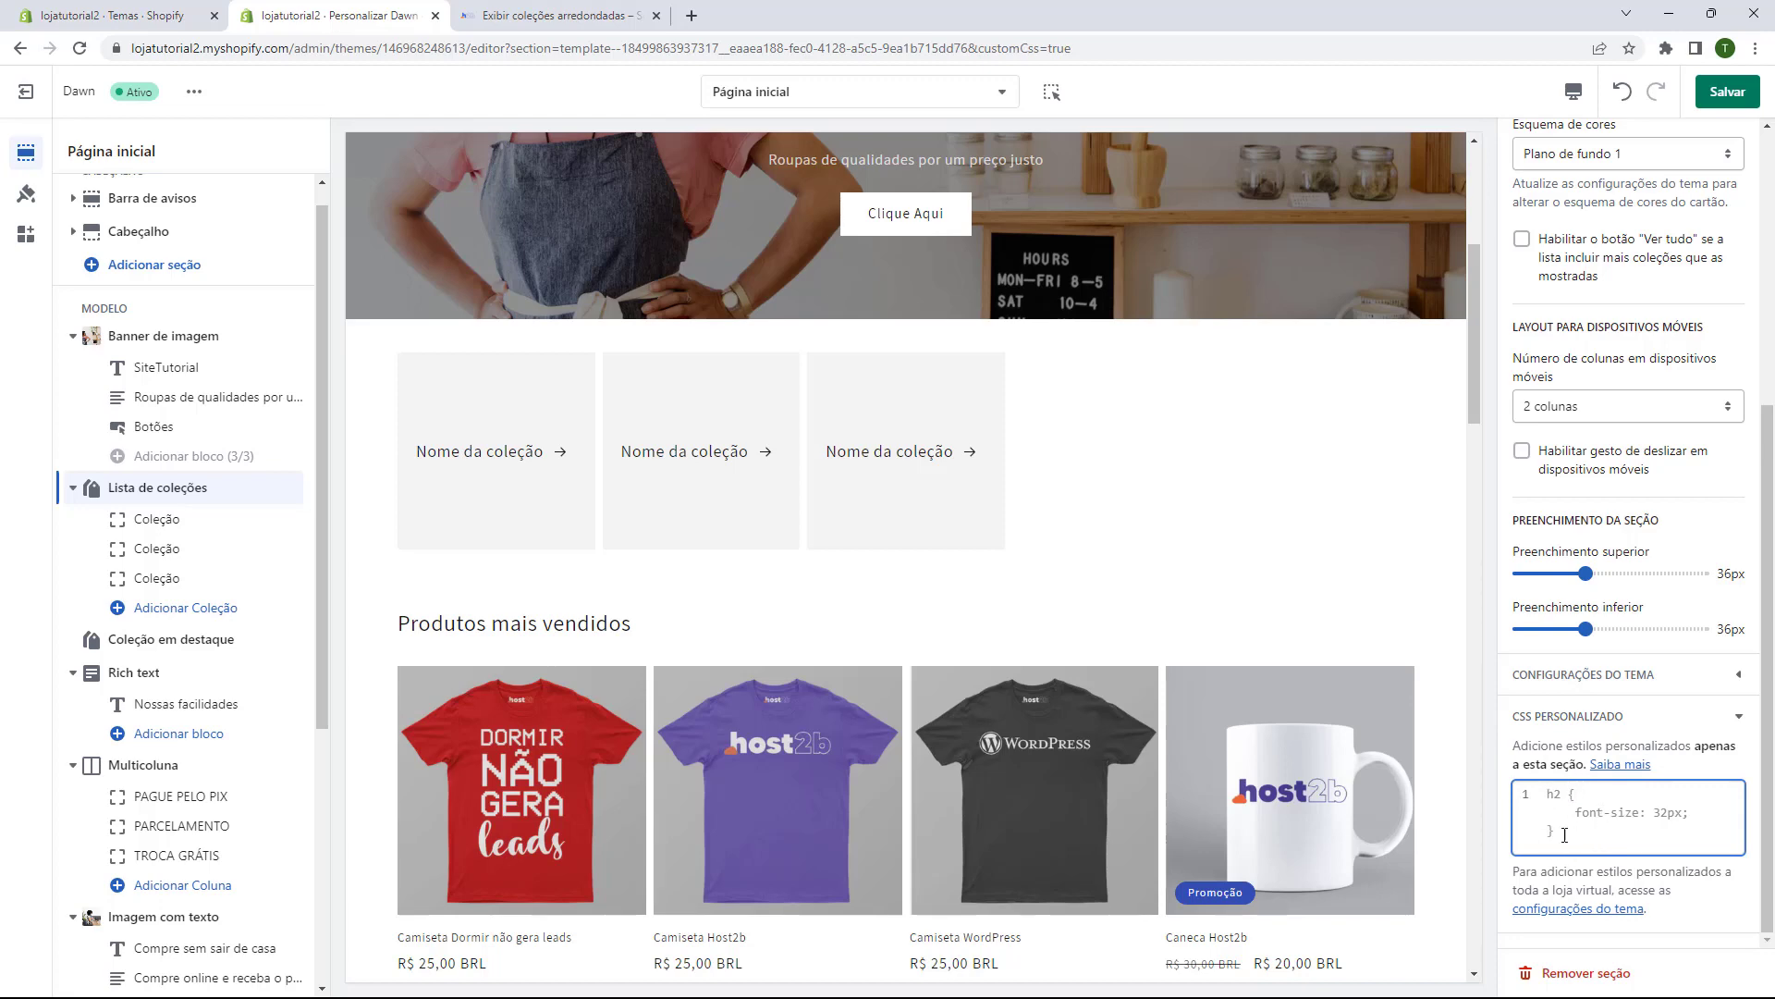
- Copy the rounded-collections CSS script from the host2b page "Exibir coleções arredondadas – Script Shopify"
key("ctrl+Tab")
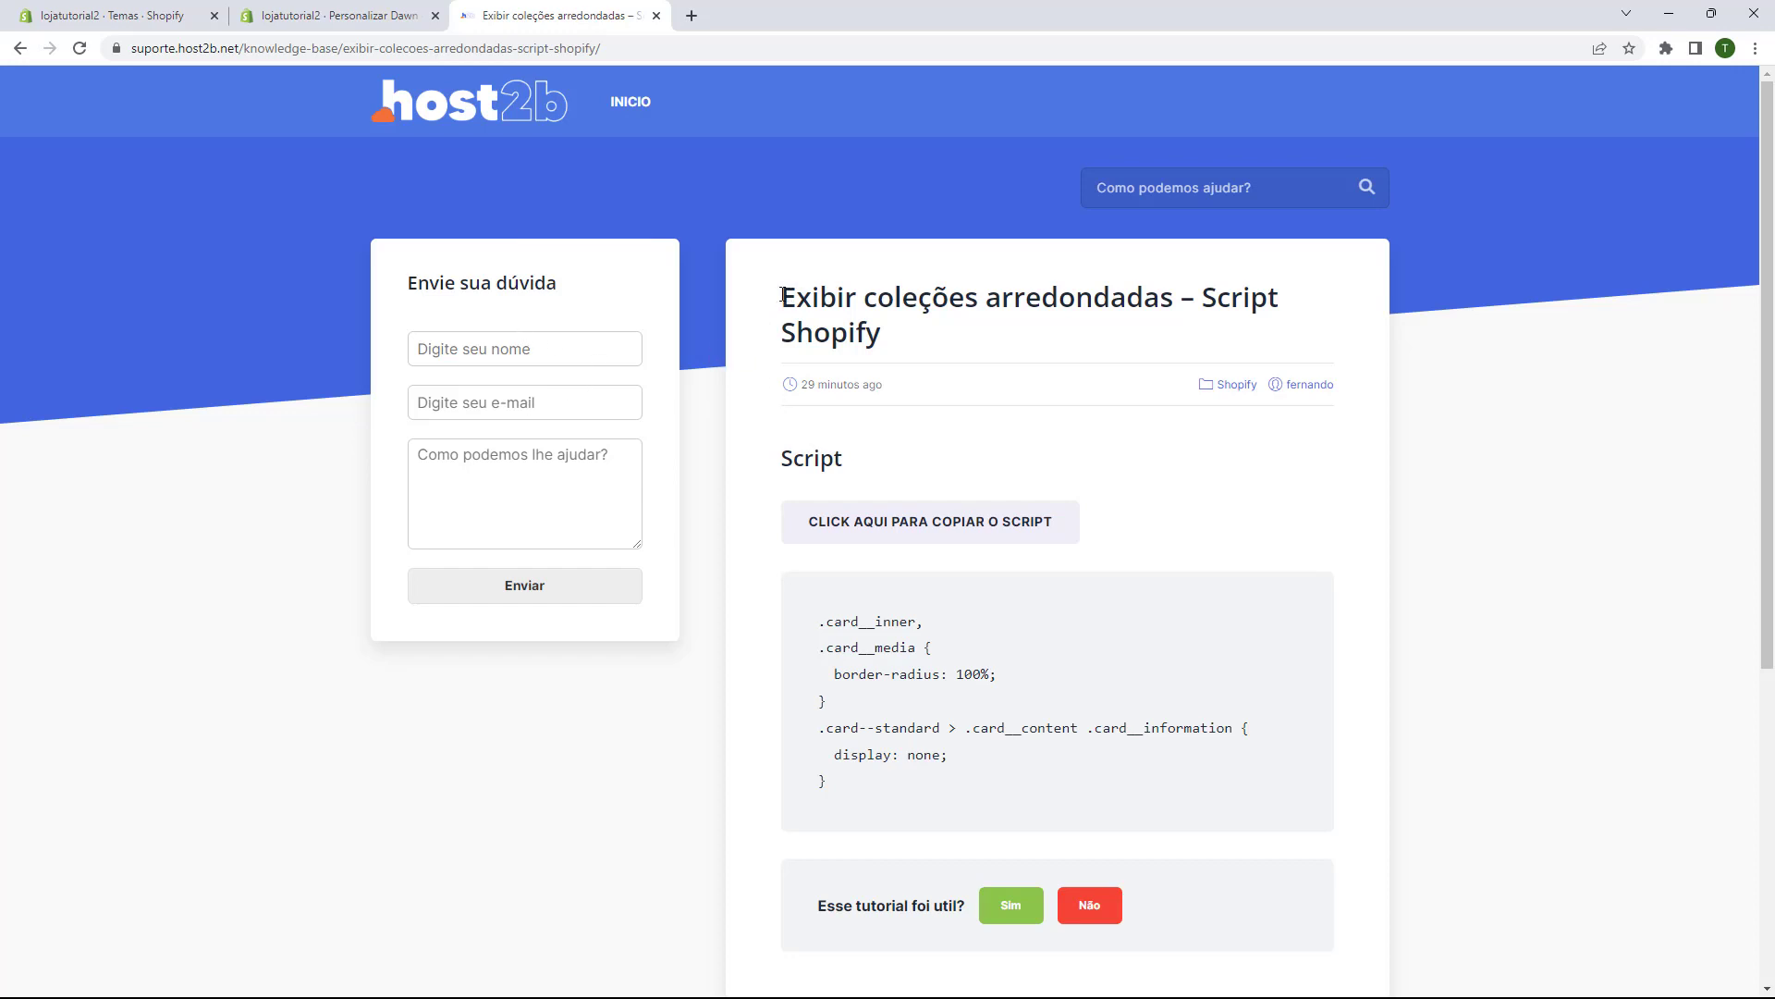
left_click_drag(783, 295, 953, 300)
left_click(984, 308)
scroll(887, 388, "down", 1)
left_click_drag(785, 374, 827, 374)
left_click(813, 431)
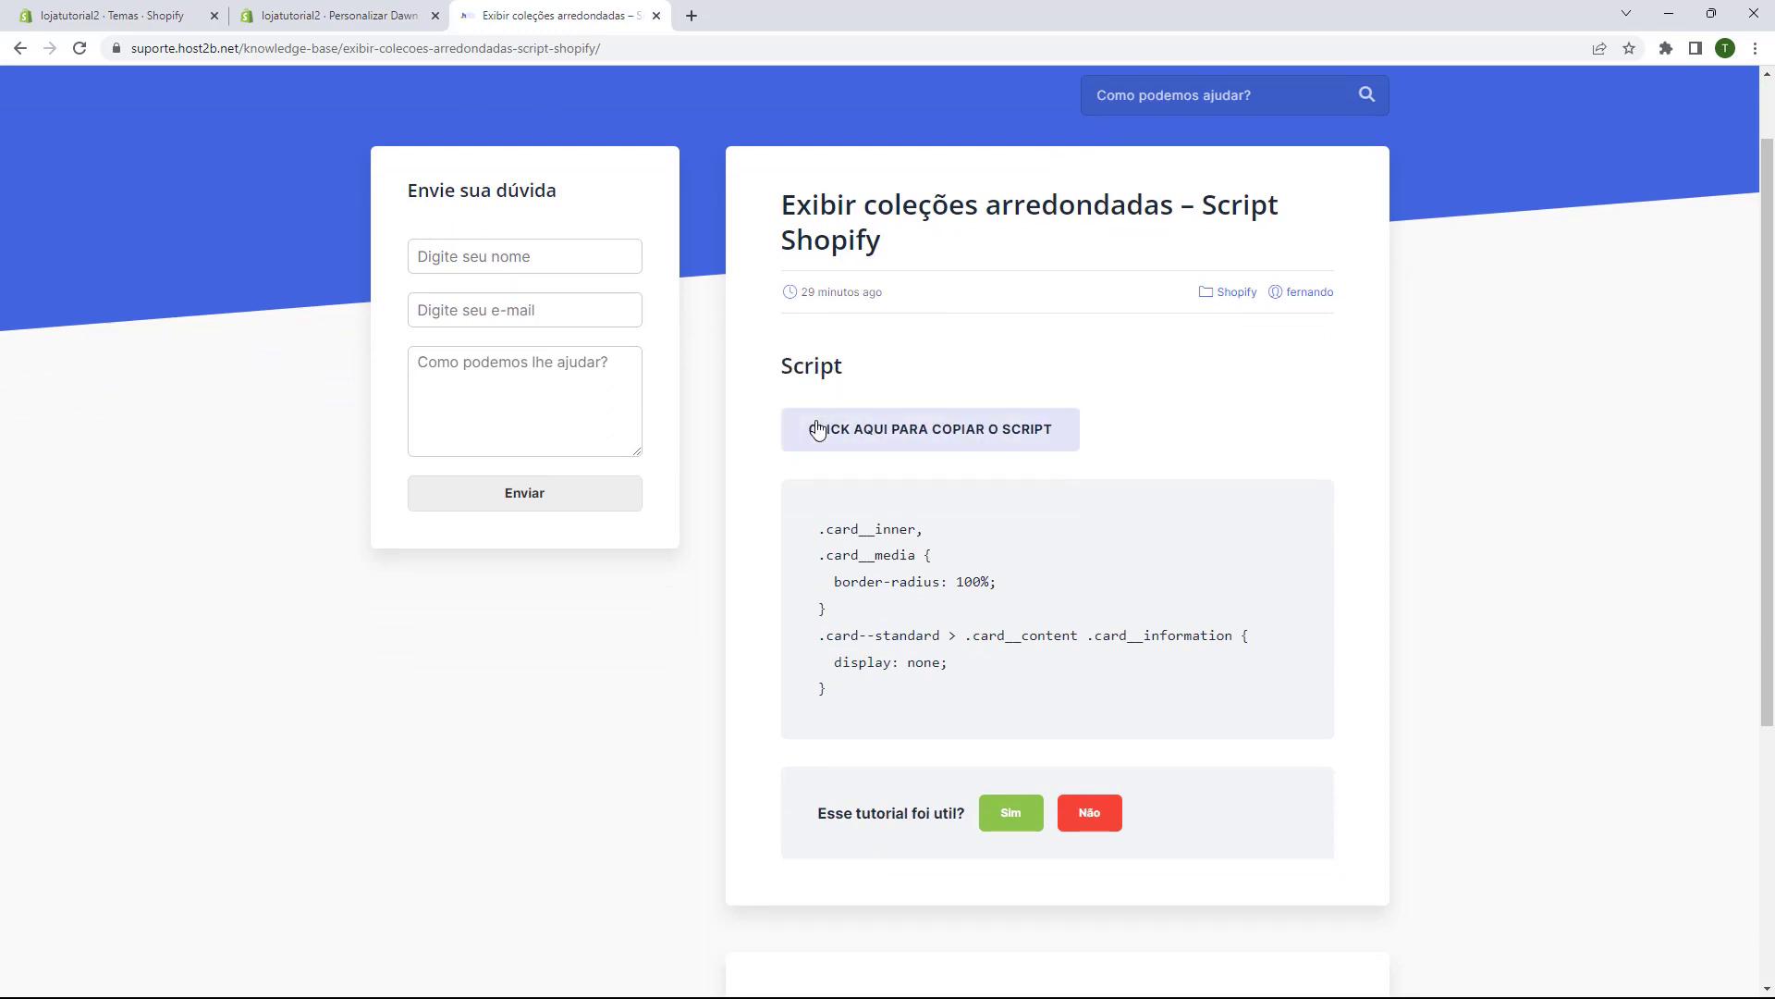
left_click(929, 439)
key("ctrl+c")
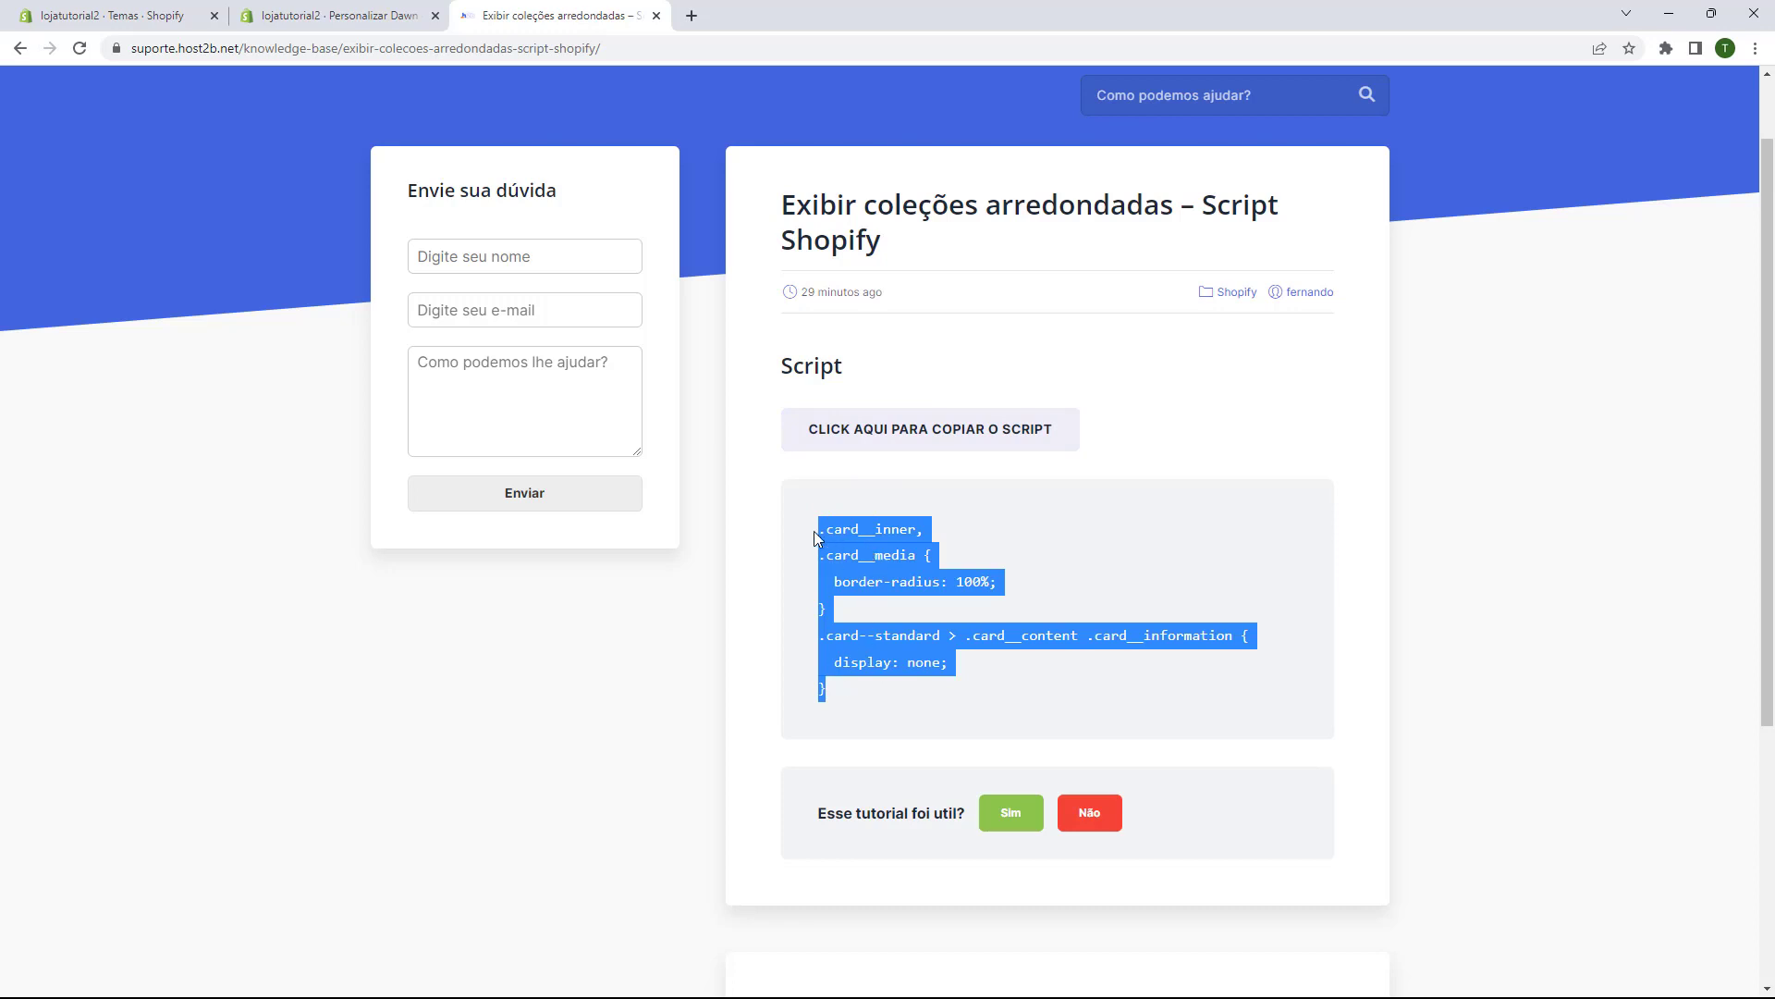
- Paste the copied script into the collection list's custom CSS in the theme editor
left_click(359, 20)
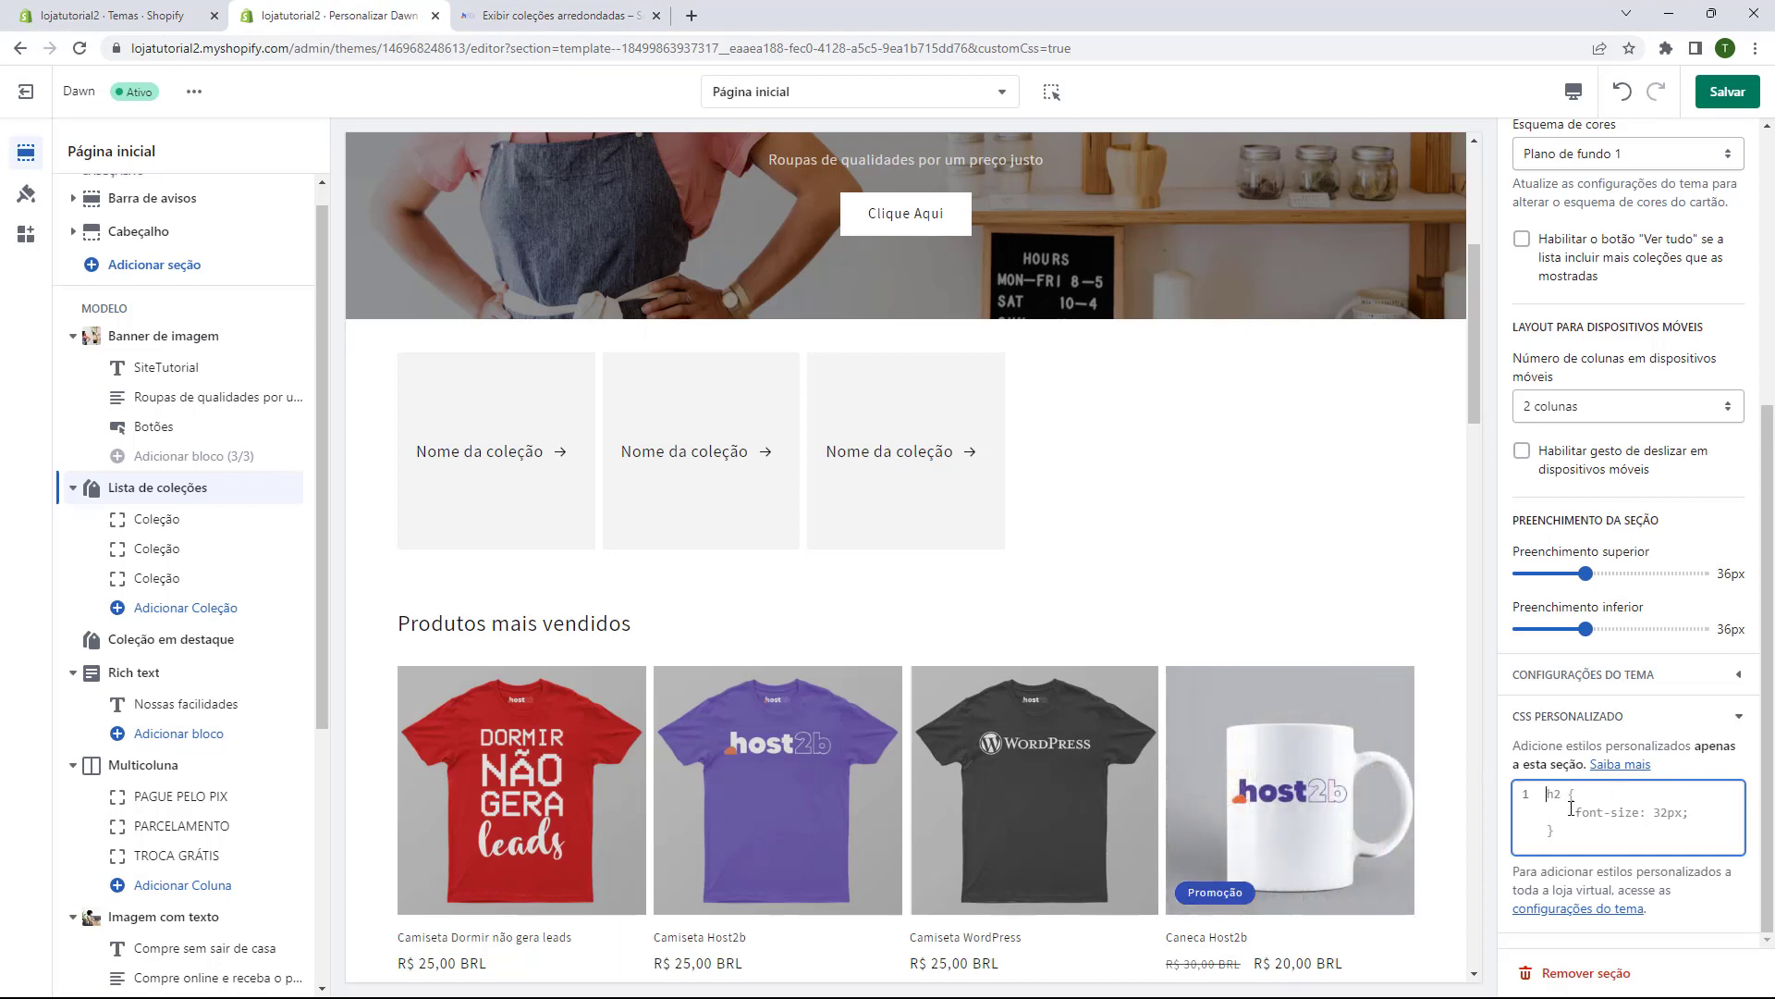
key("ctrl+v")
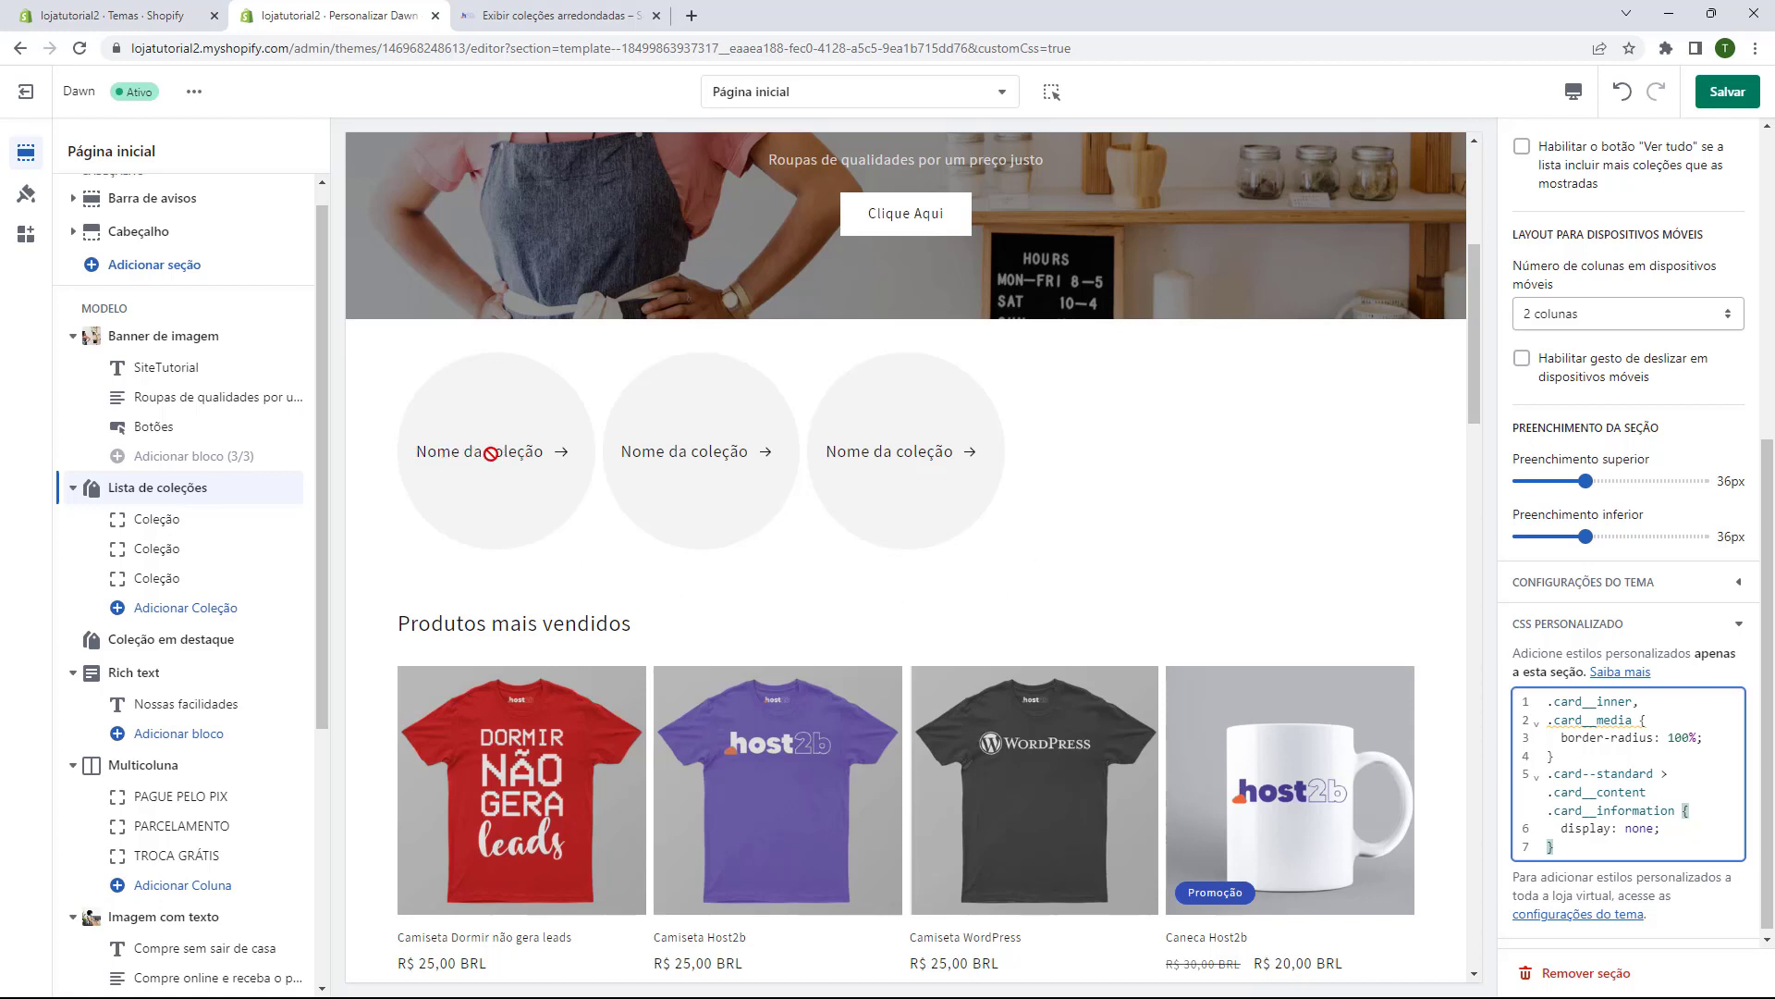
left_click(253, 492)
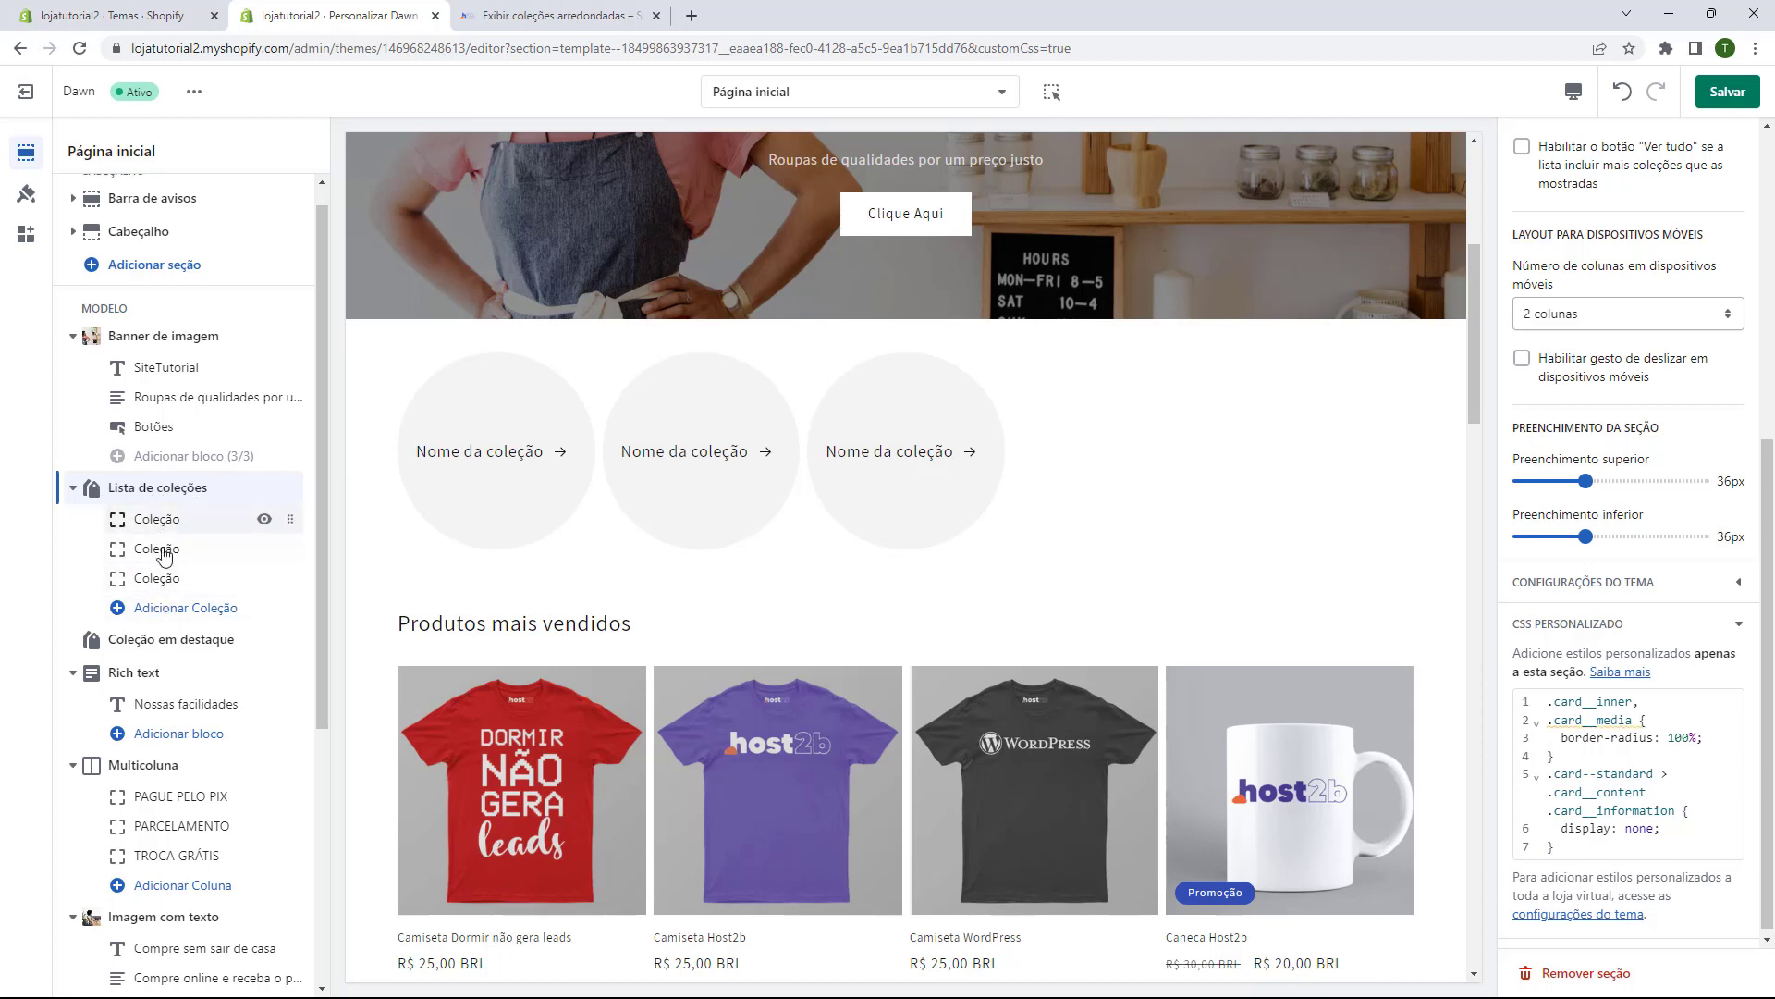
- Add two more collection blocks to the collection list
left_click(139, 523)
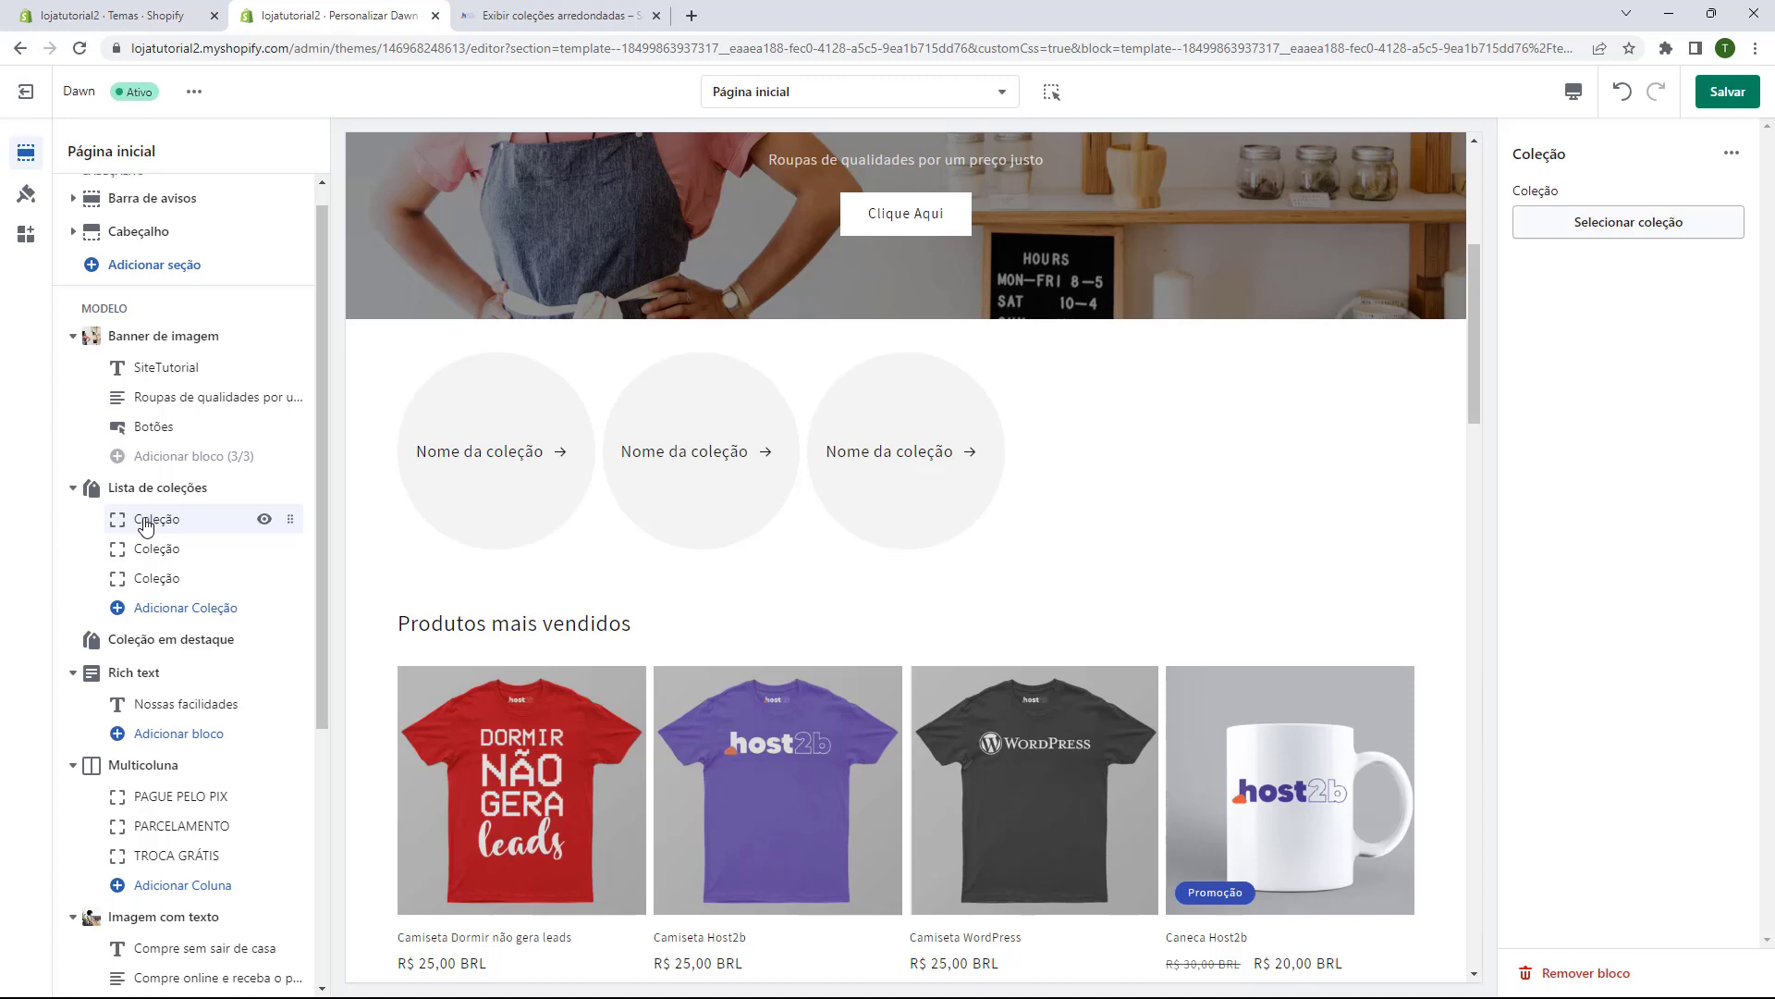
left_click(176, 613)
left_click(178, 637)
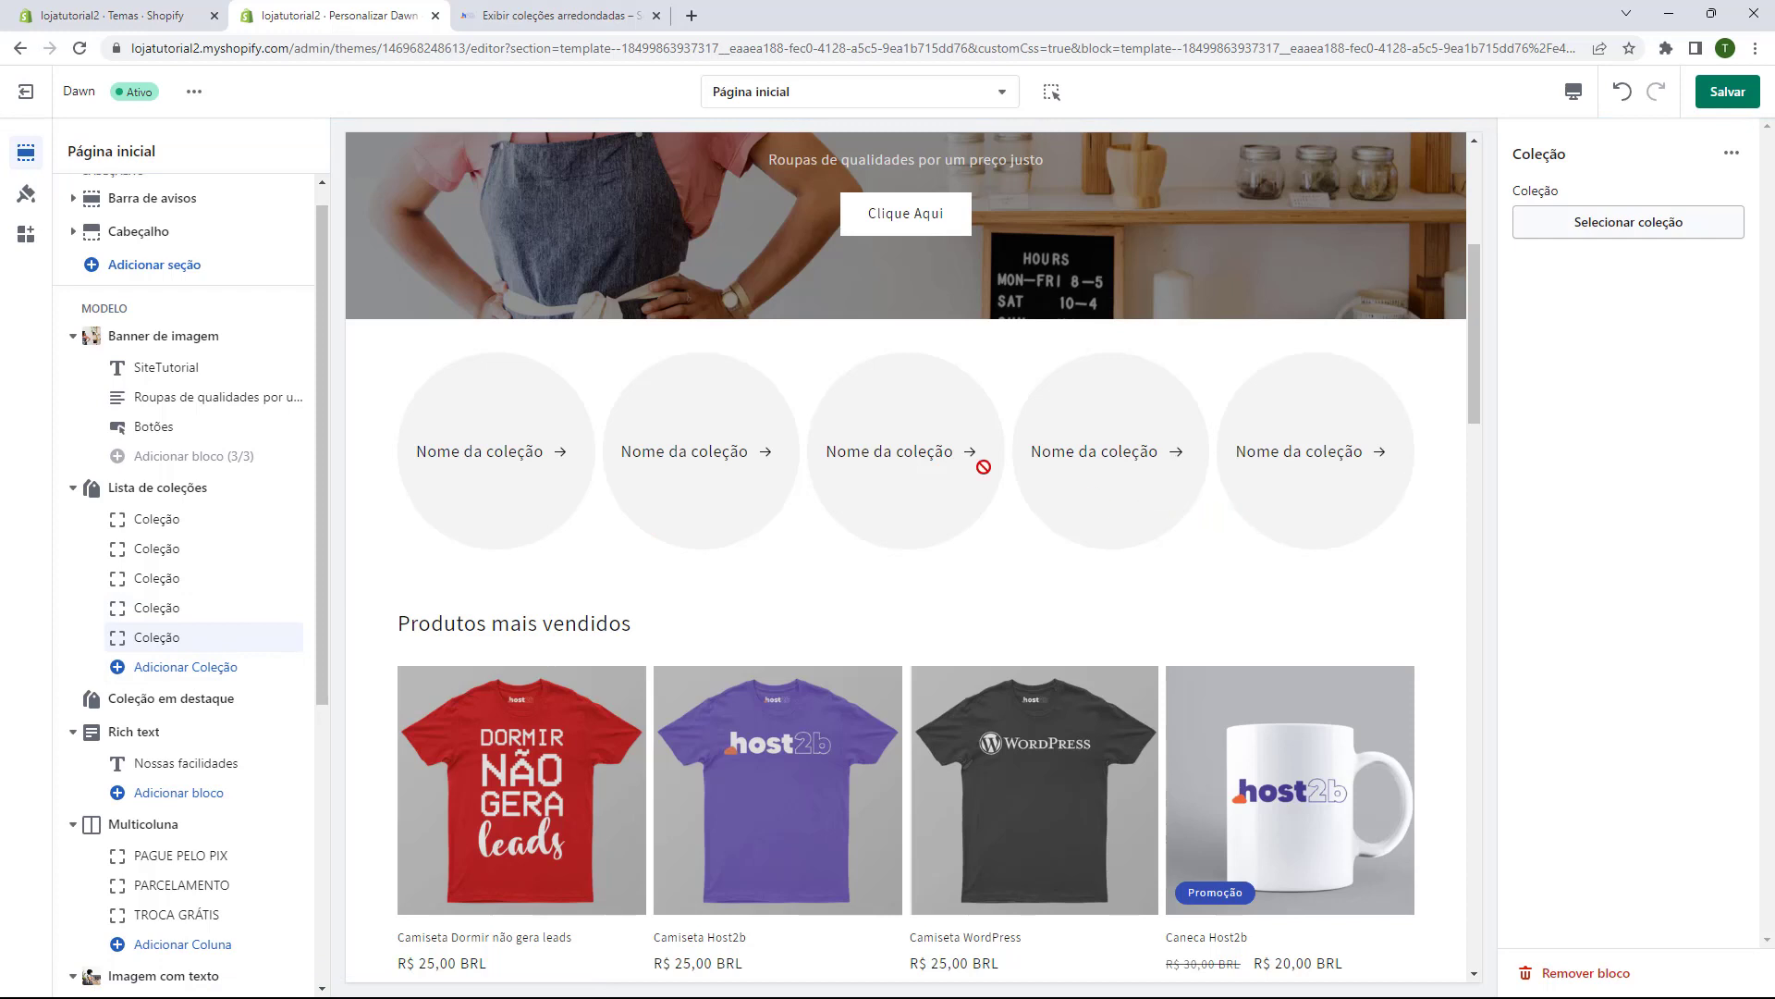
- Assign the Camisetas collection to the first block of the collection list
left_click(157, 525)
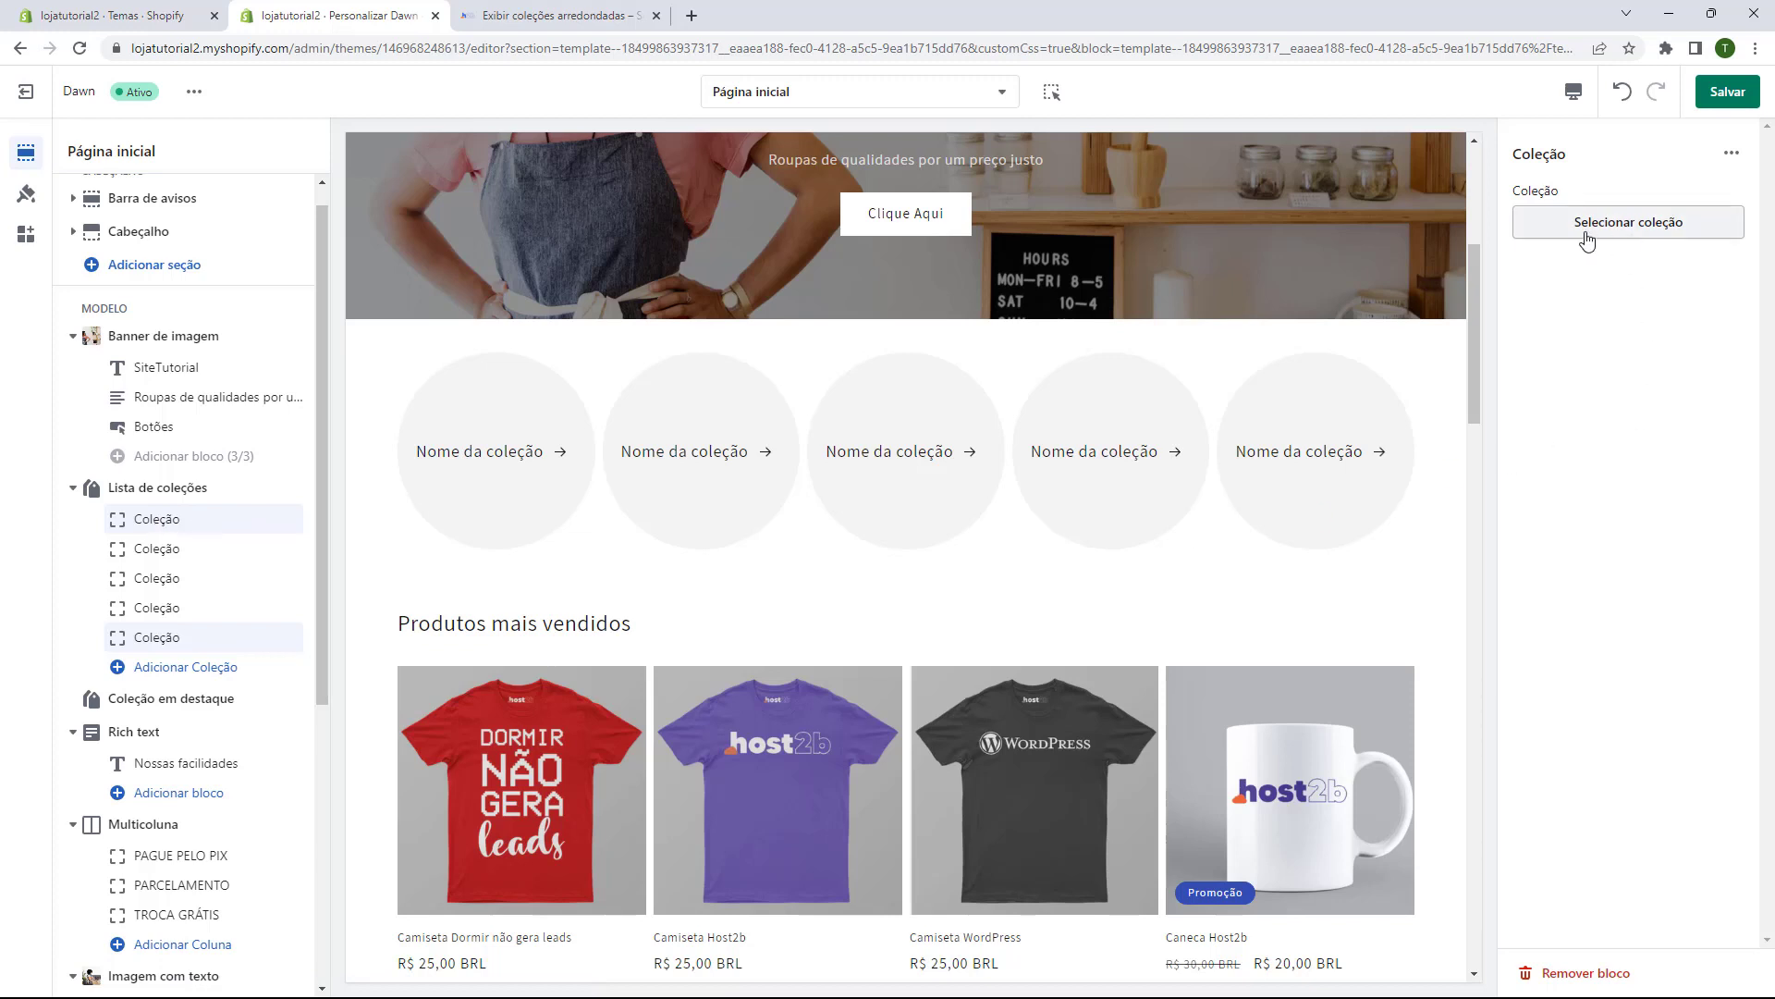
left_click(1615, 240)
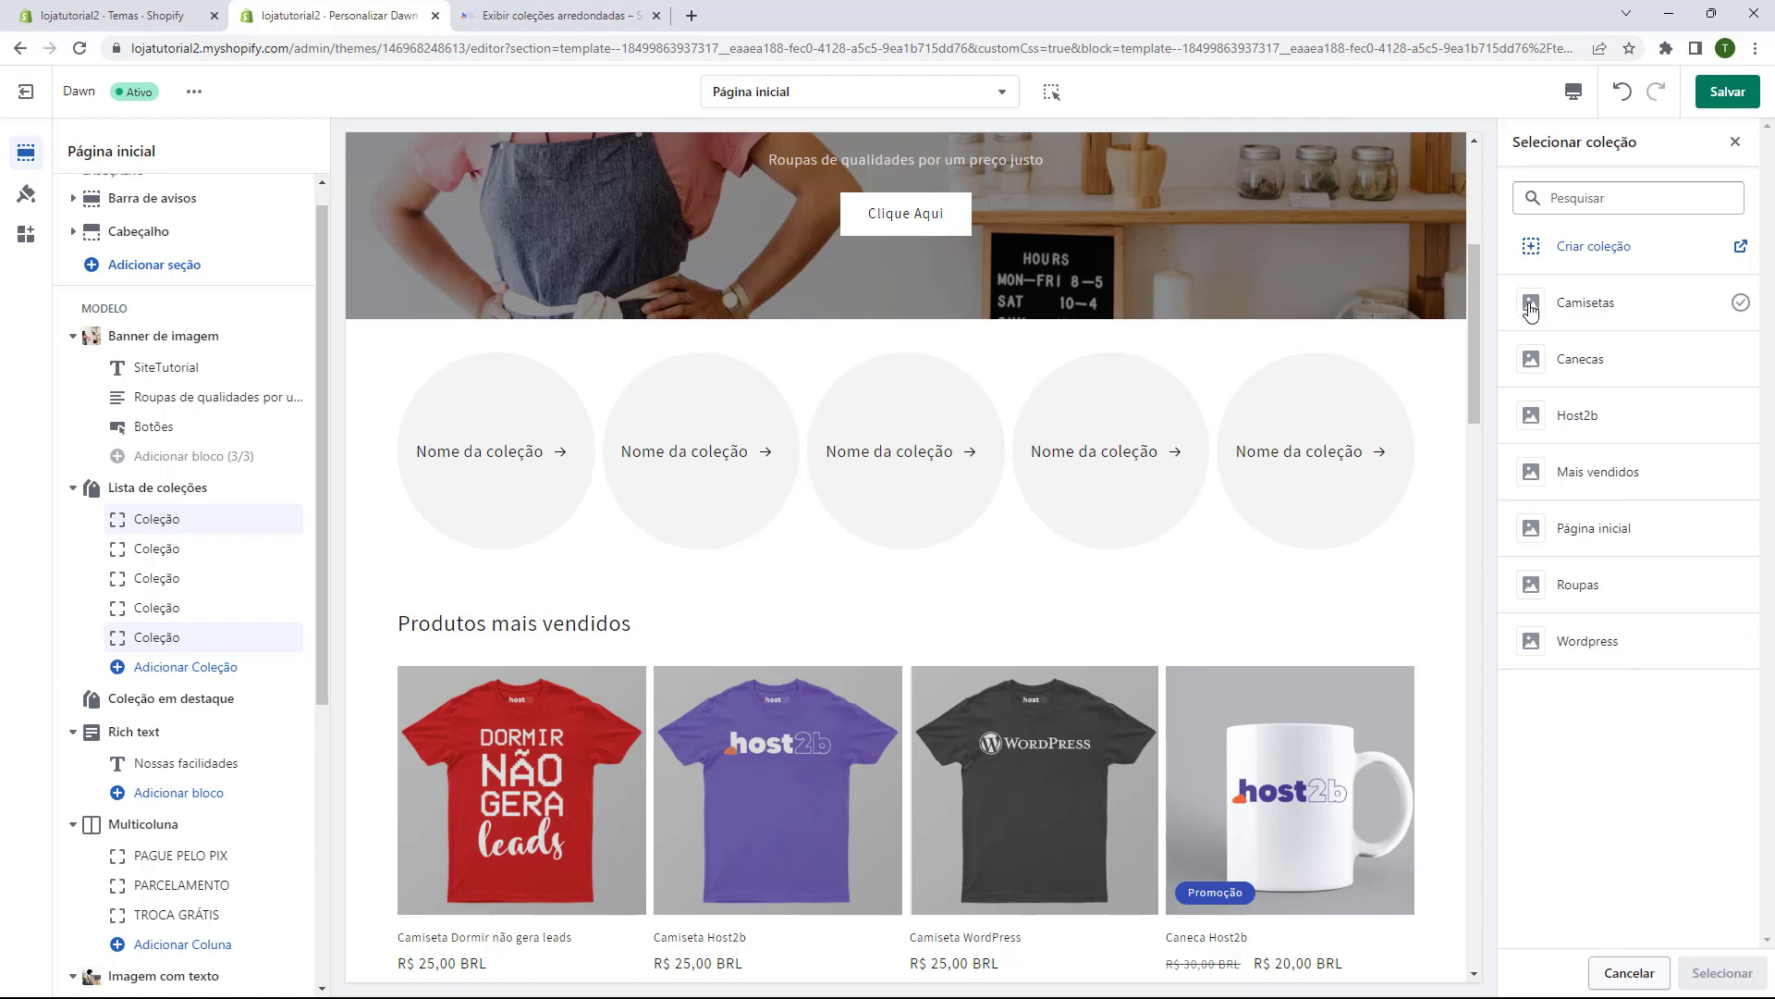
left_click(1629, 311)
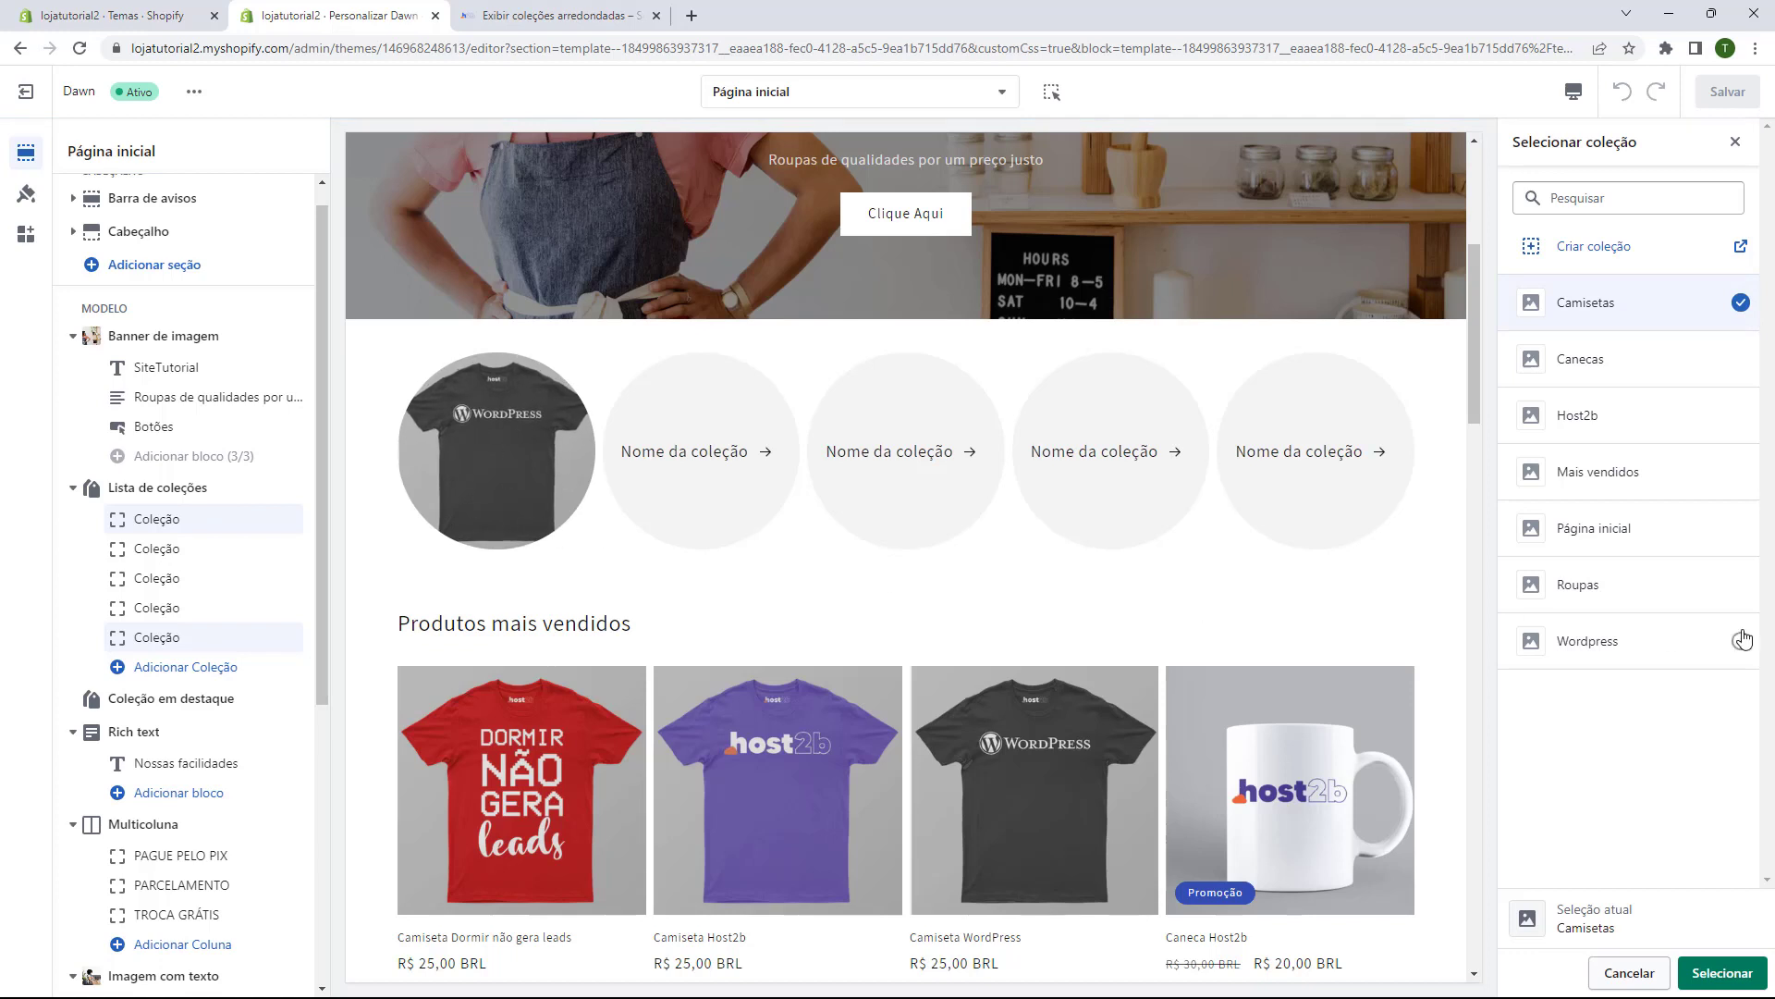
left_click(1713, 975)
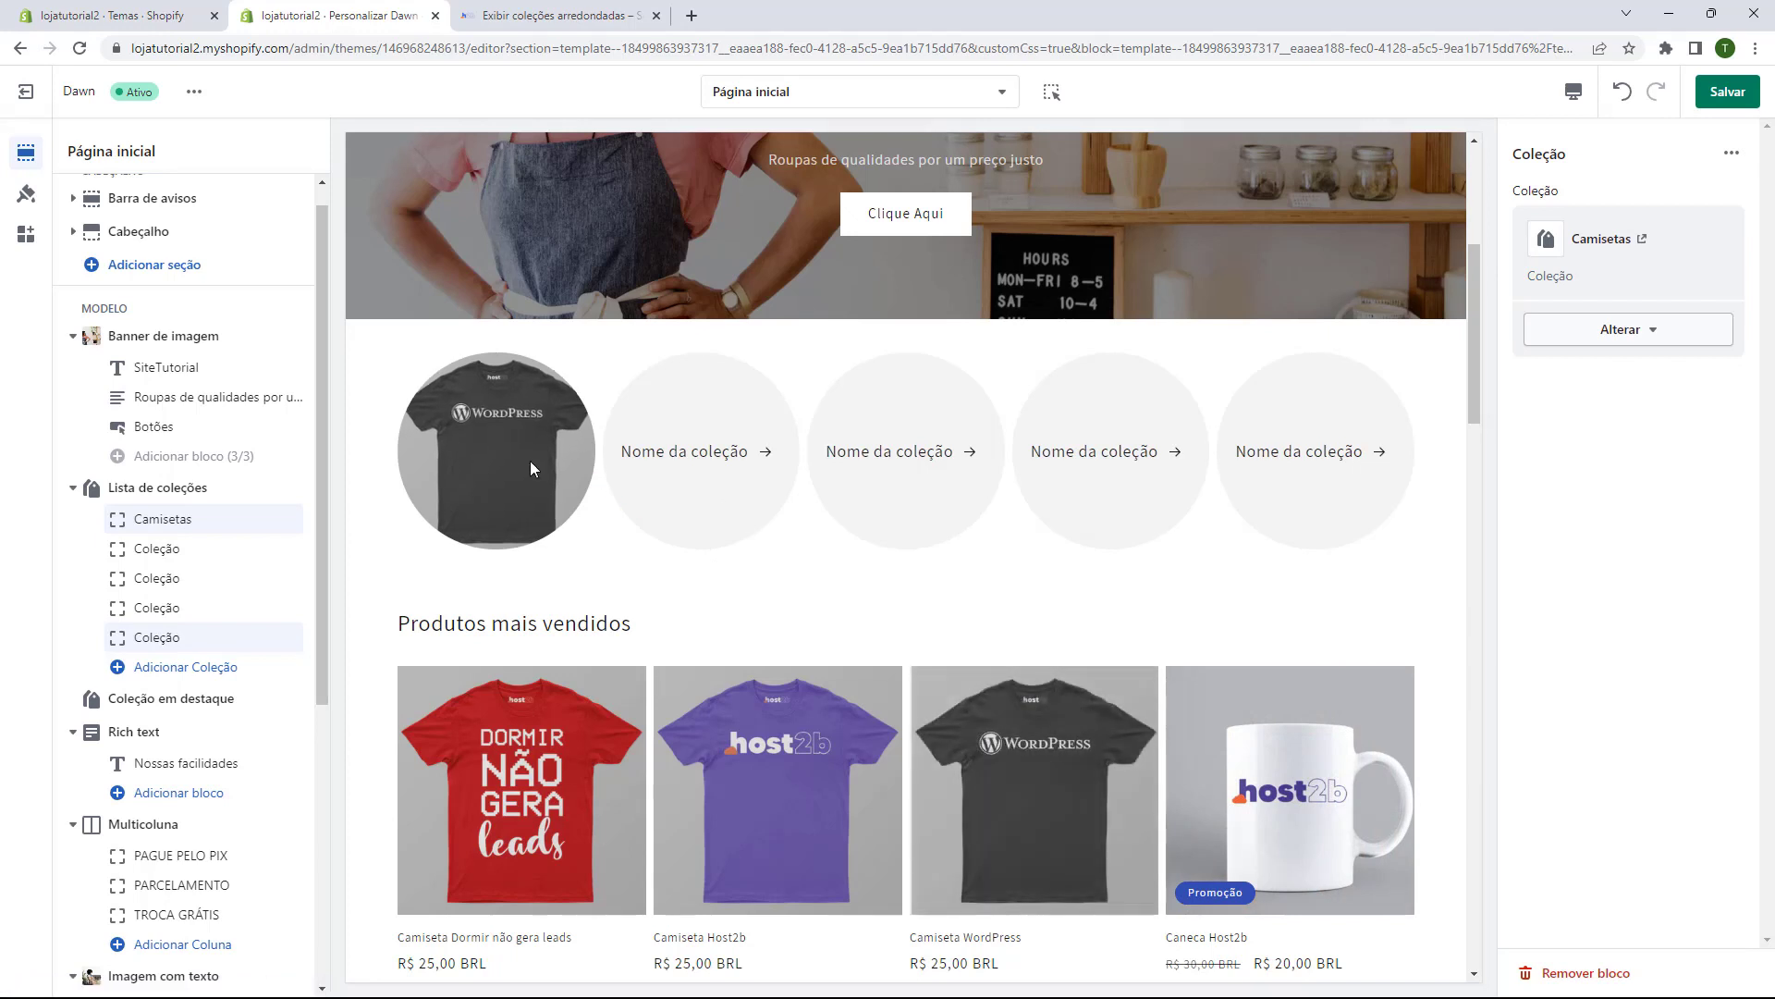
- Assign the Canecas collection to the second block of the collection list
left_click(159, 549)
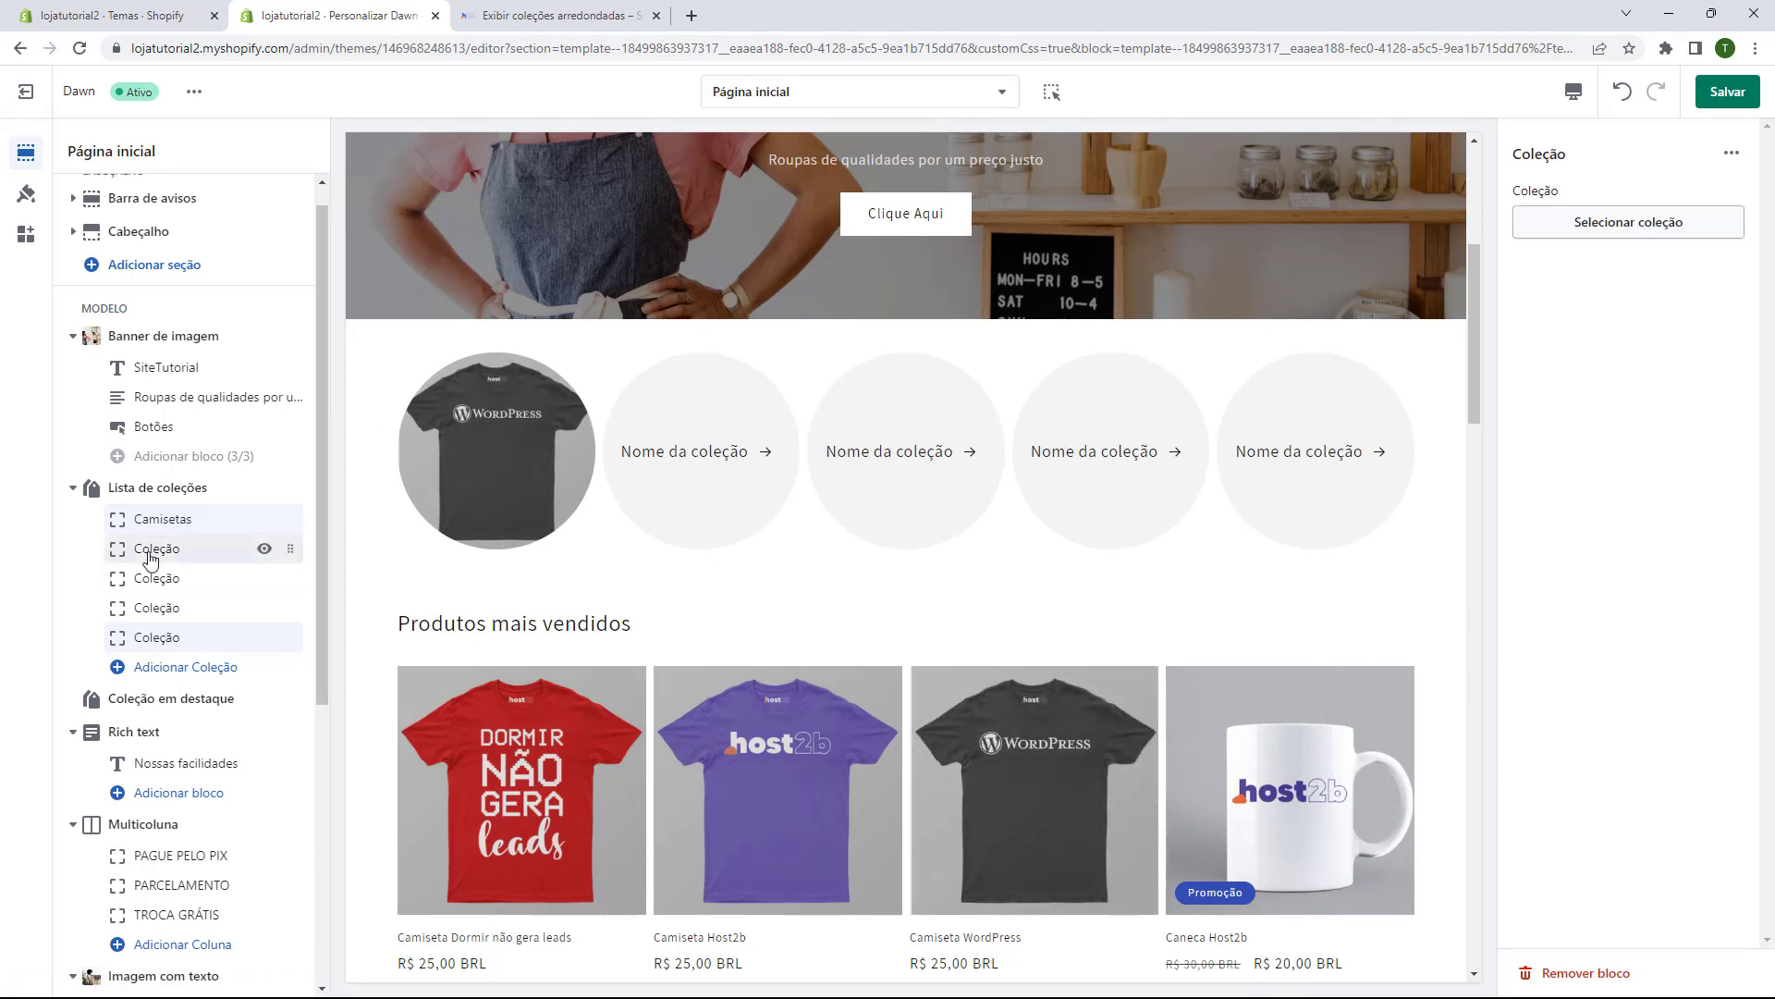
left_click(1593, 237)
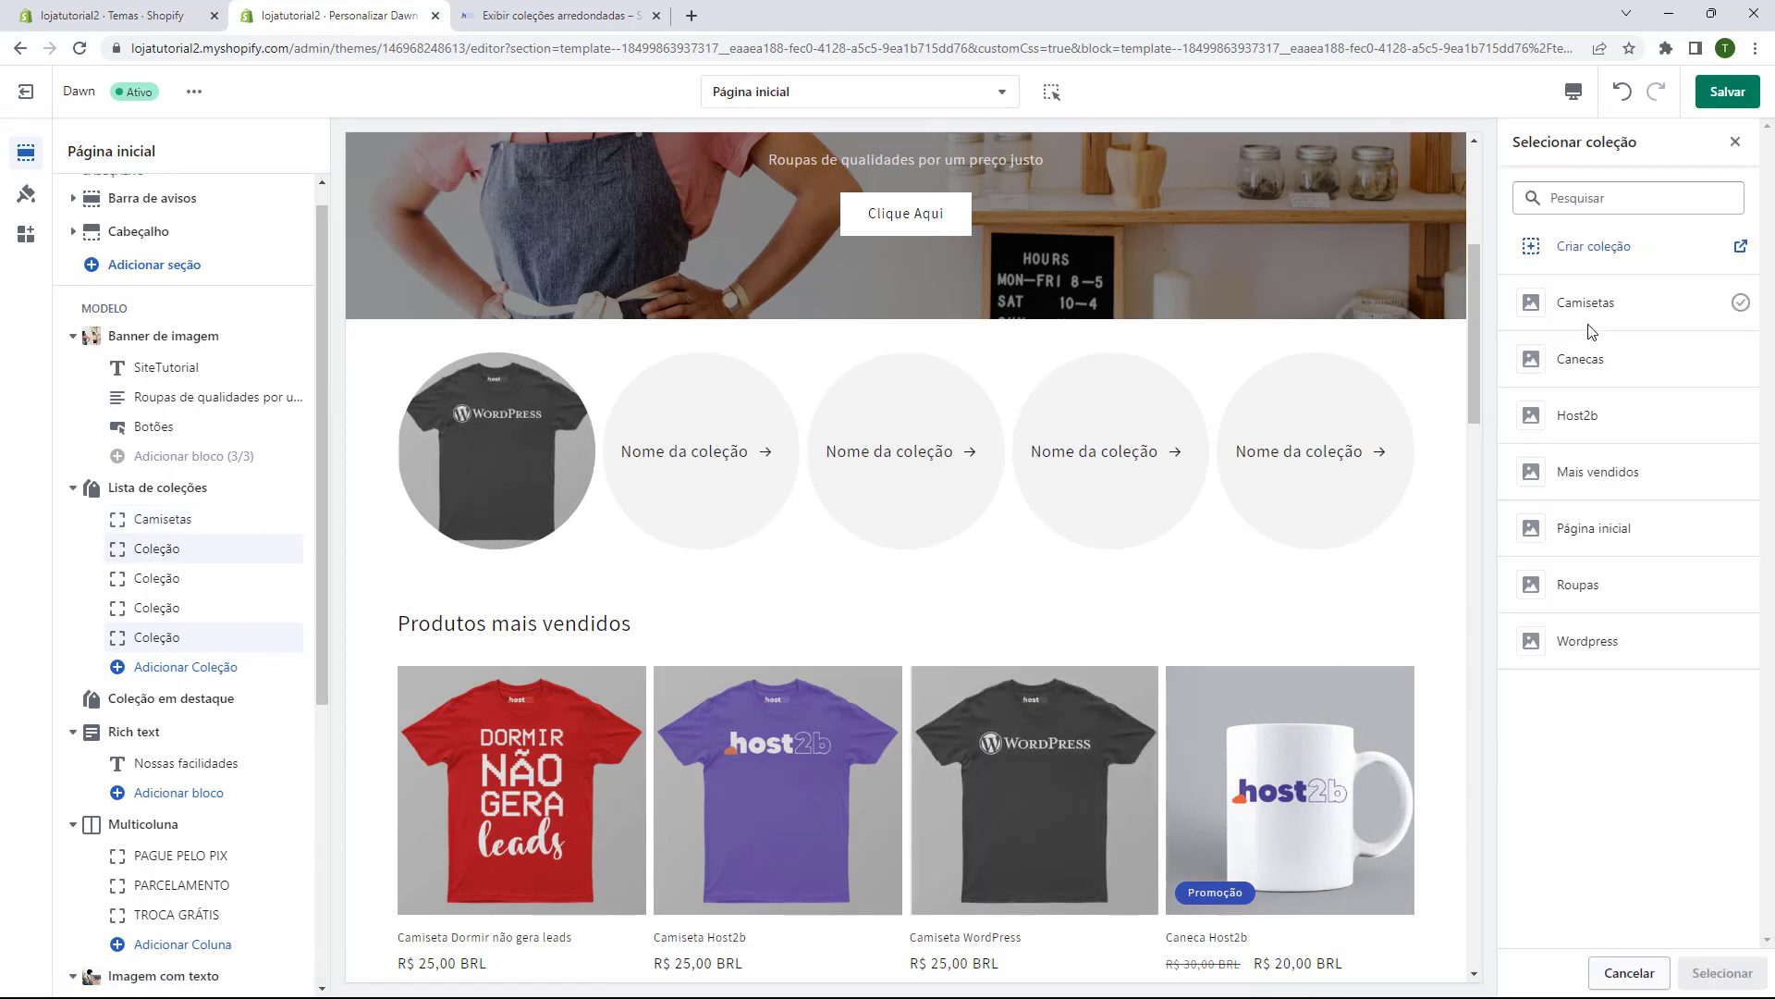
left_click(1590, 370)
left_click(1722, 973)
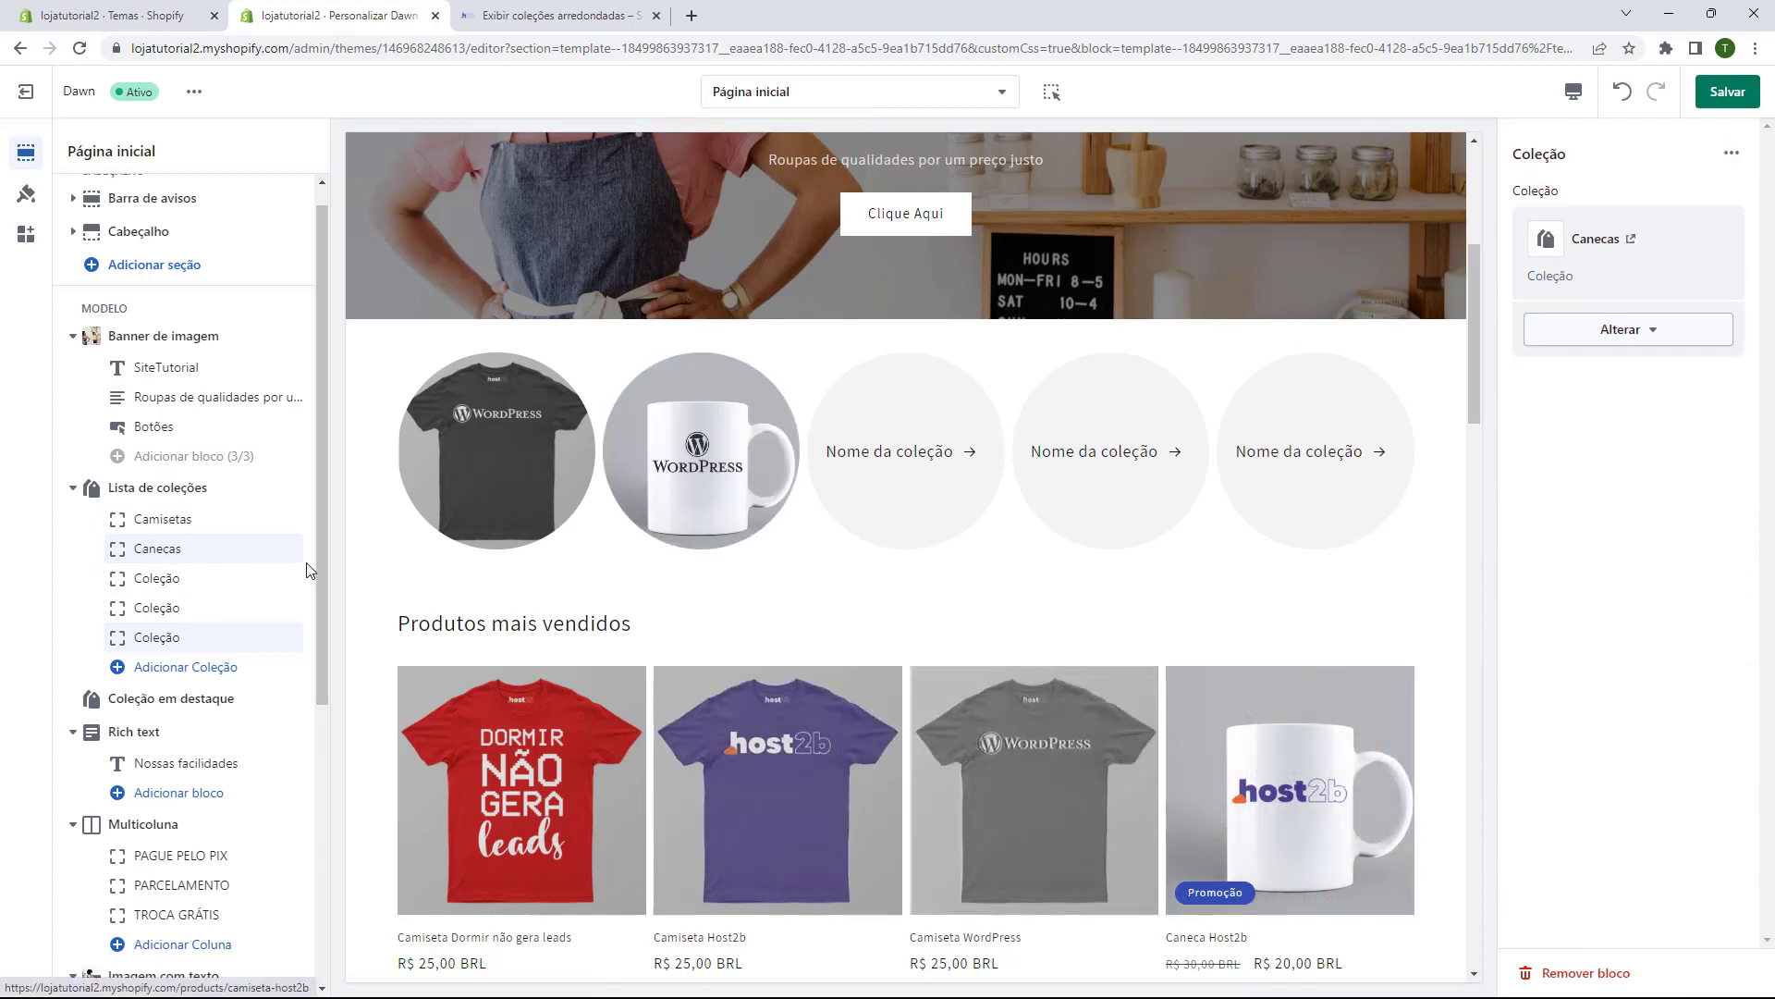
- Assign the Roupas, Host2b and Página inicial collections to the third, fourth and fifth blocks
left_click(157, 577)
left_click(1534, 222)
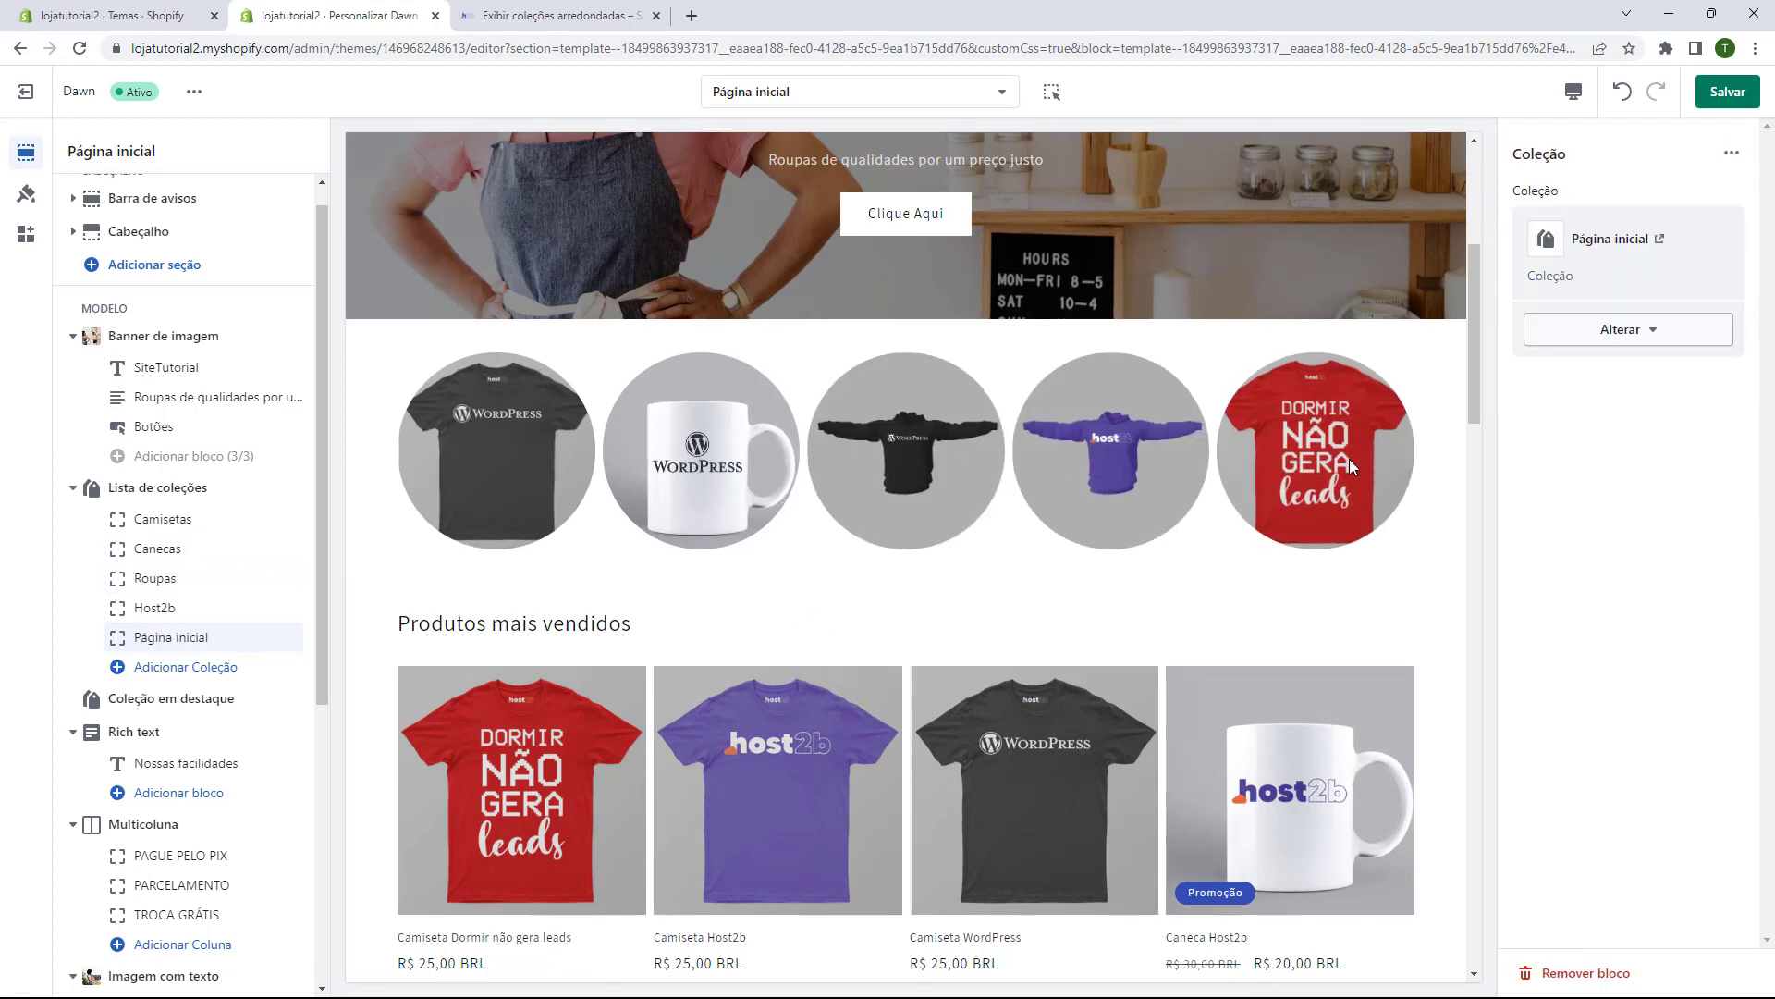
- Open the Camisetas collection's page from the product collections in the Shopify admin
left_click(213, 519)
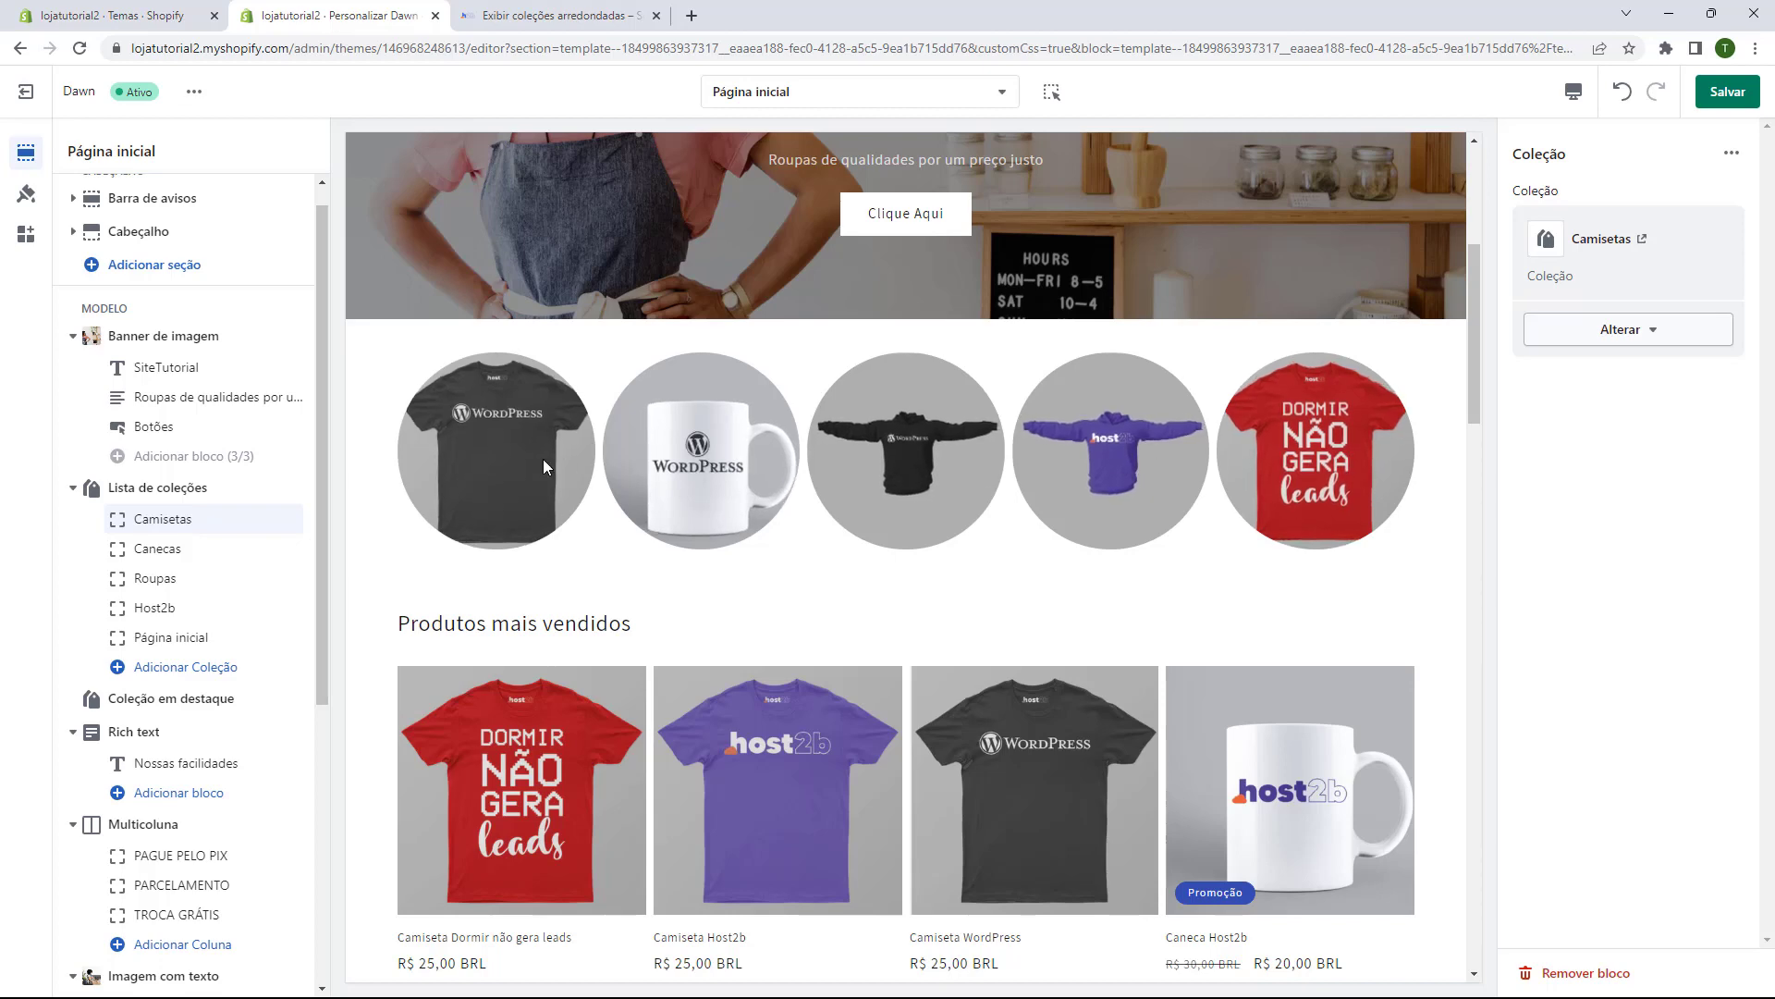
key("ctrl+Page_Up")
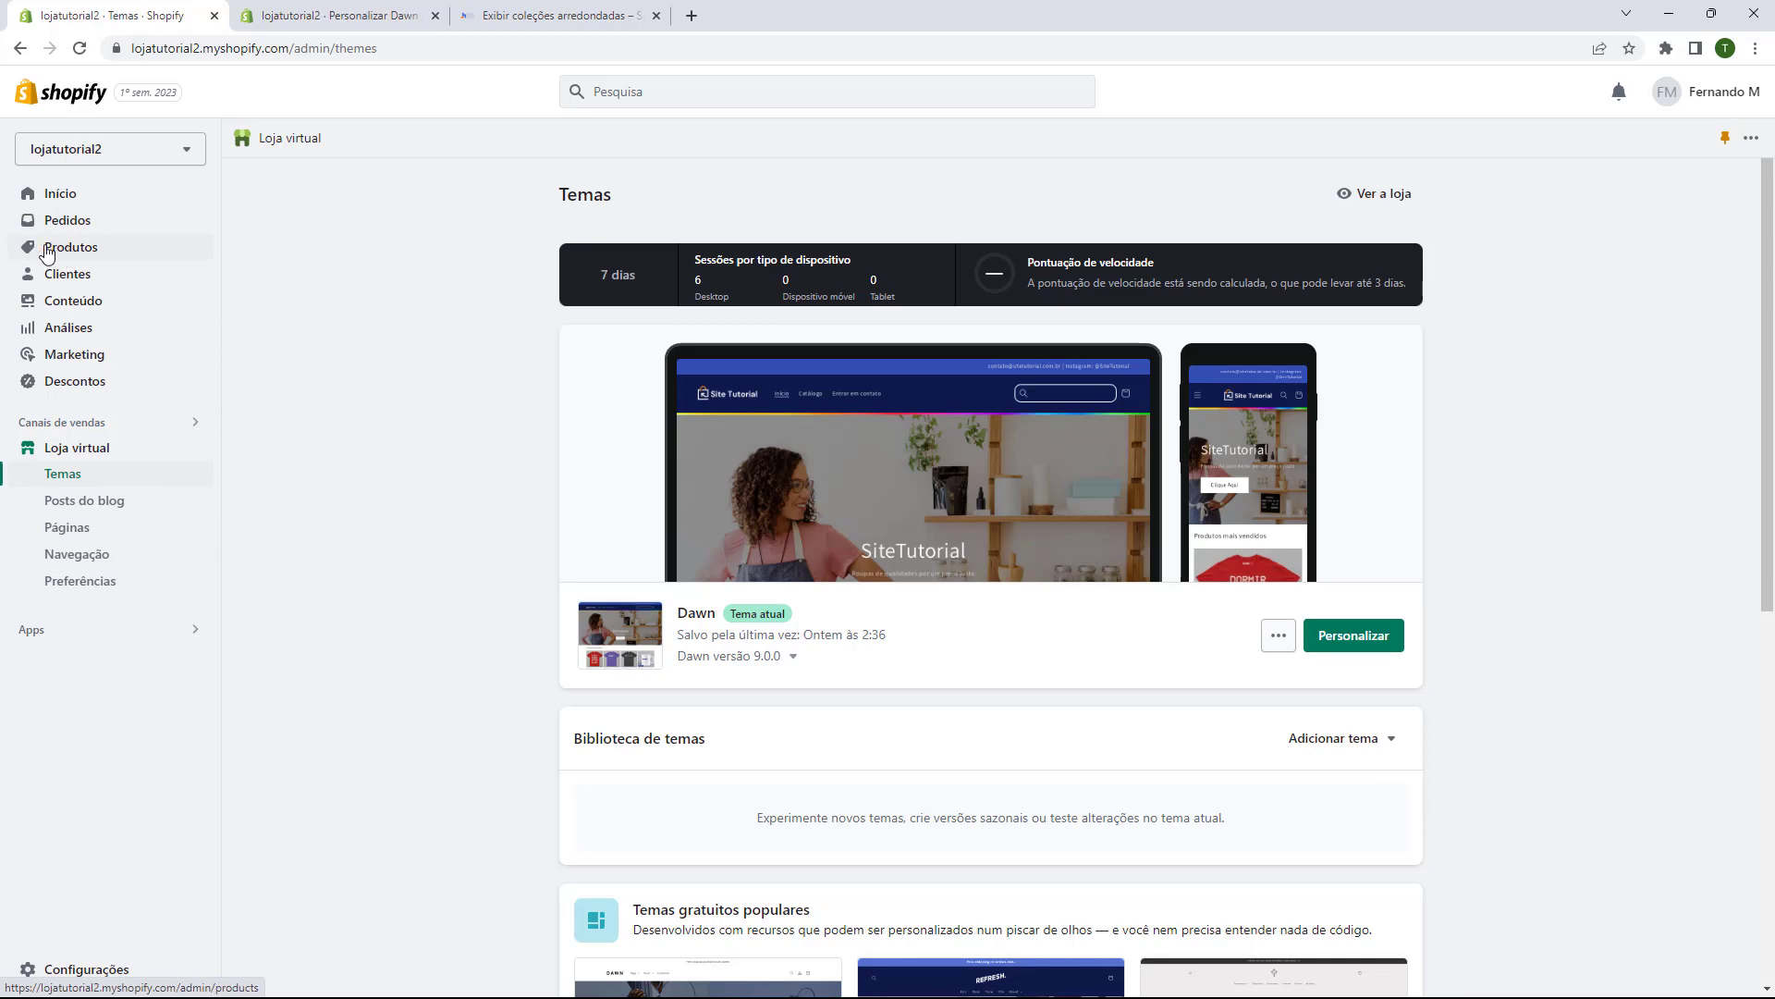
left_click(81, 253)
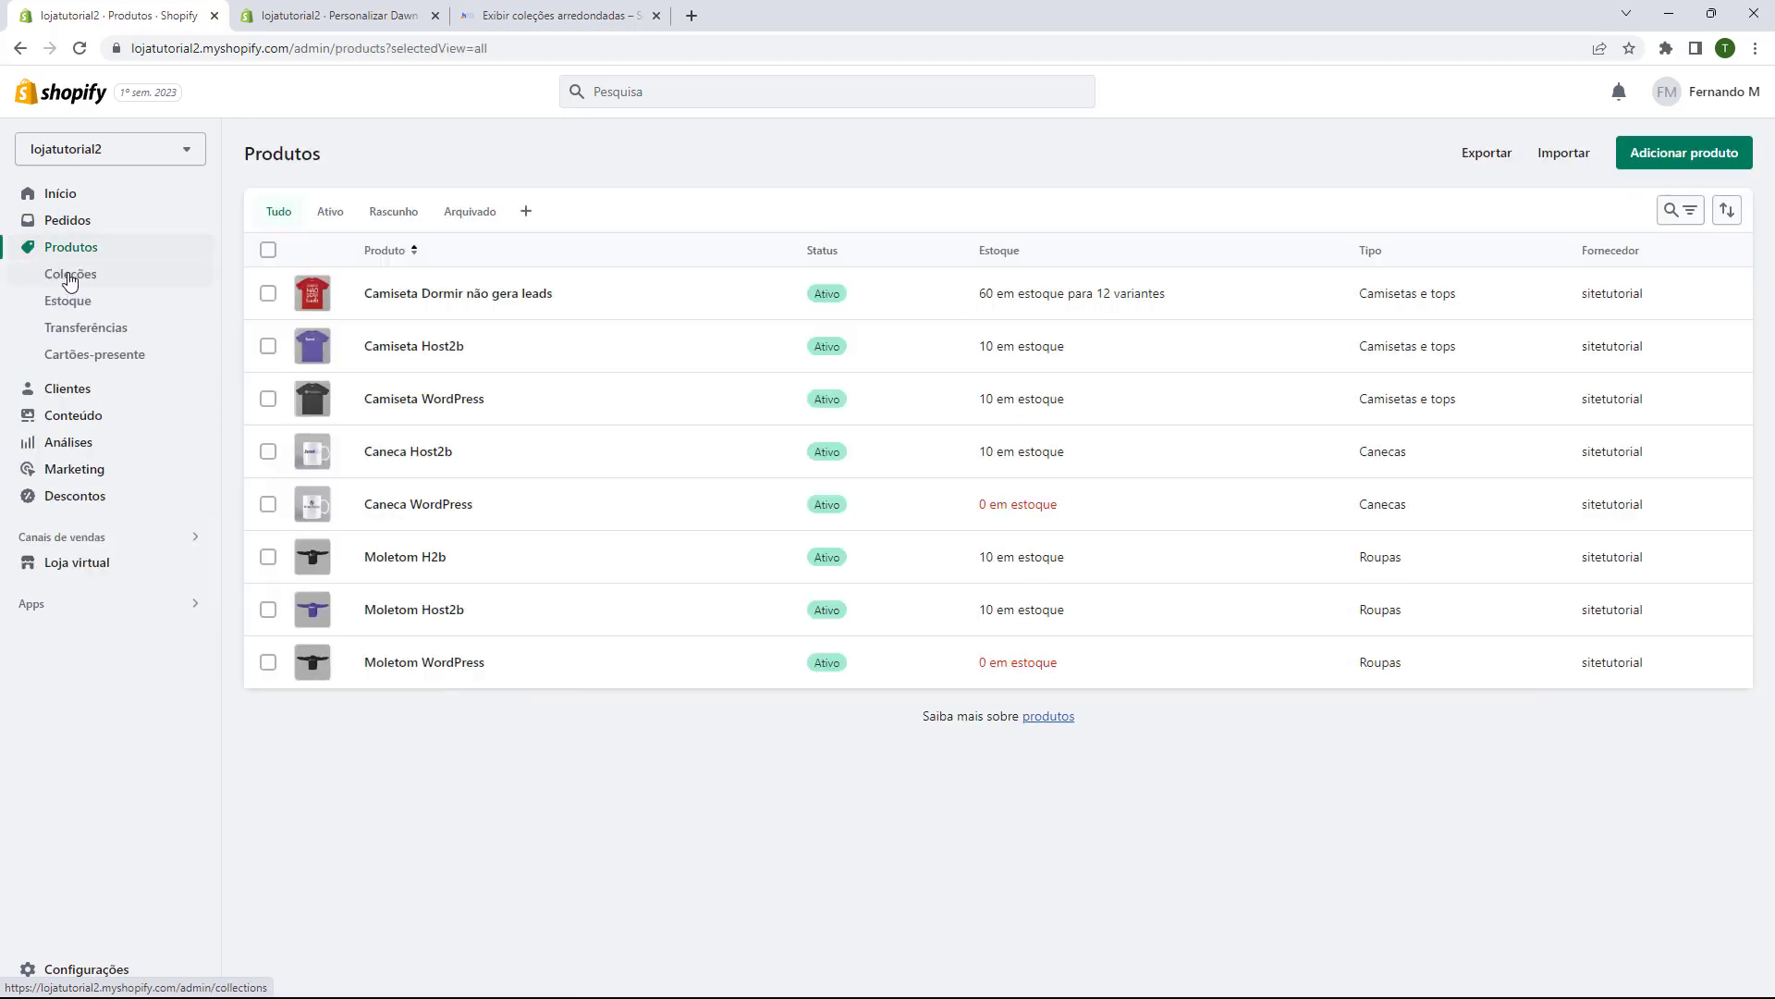
left_click(69, 281)
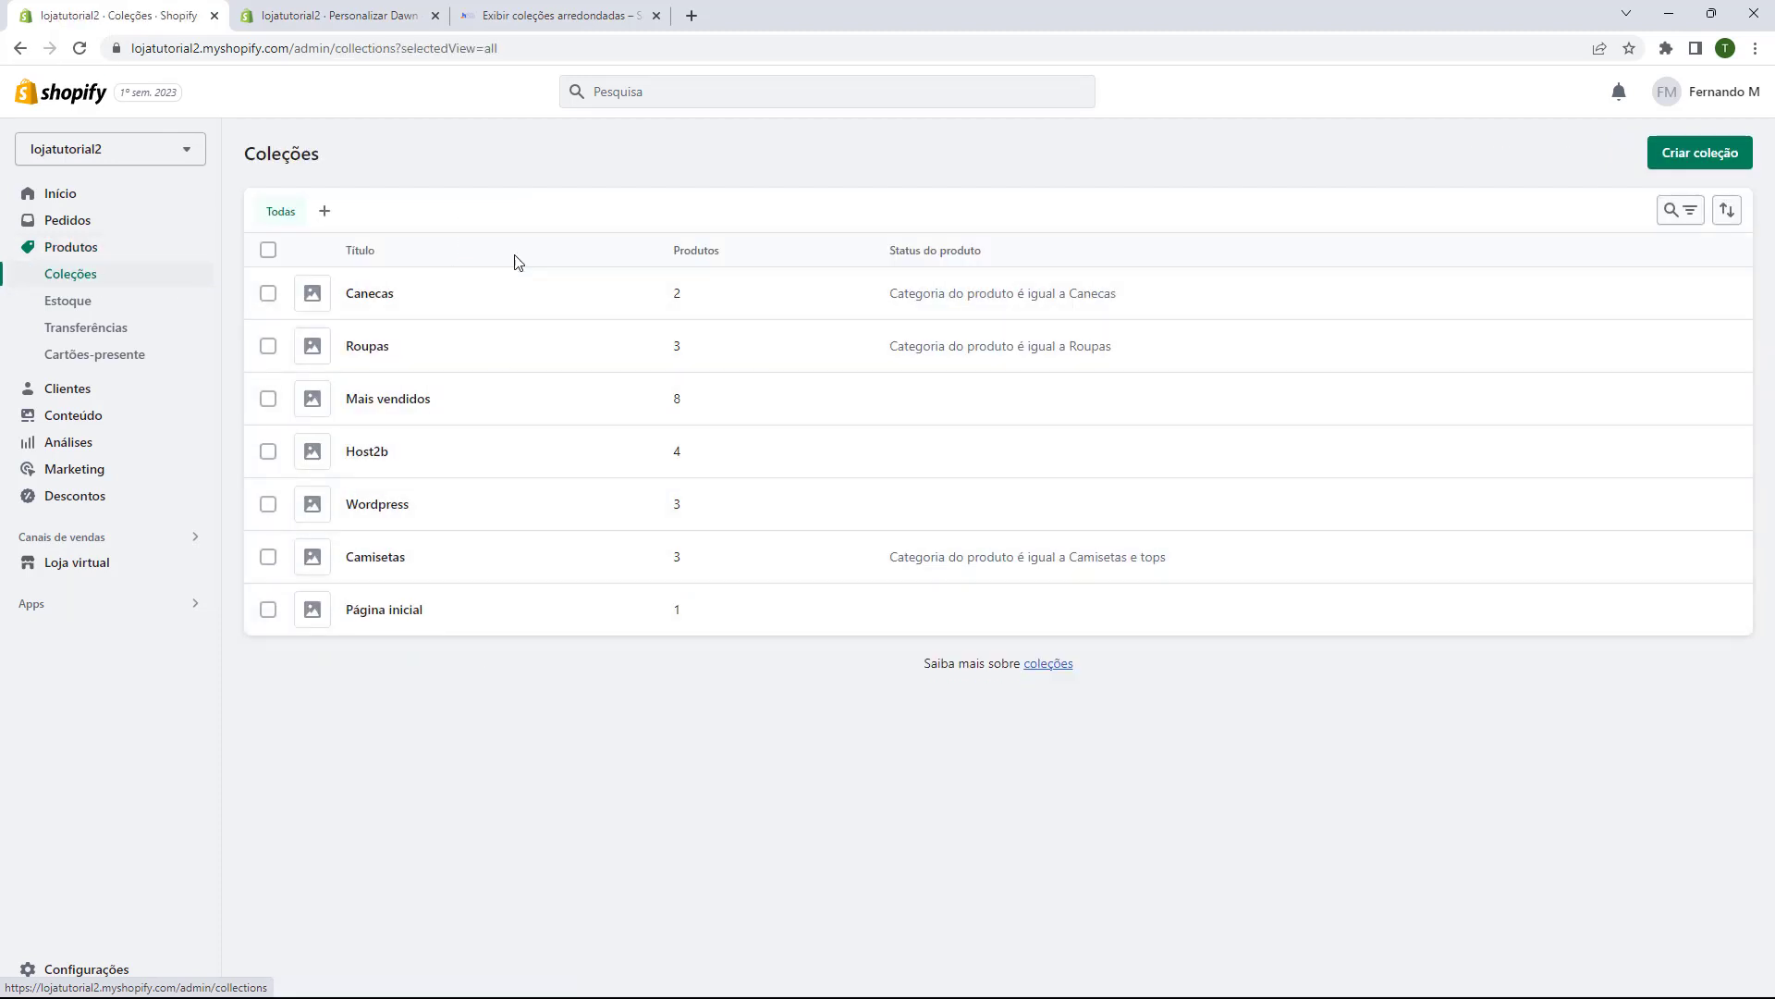
left_click(425, 568)
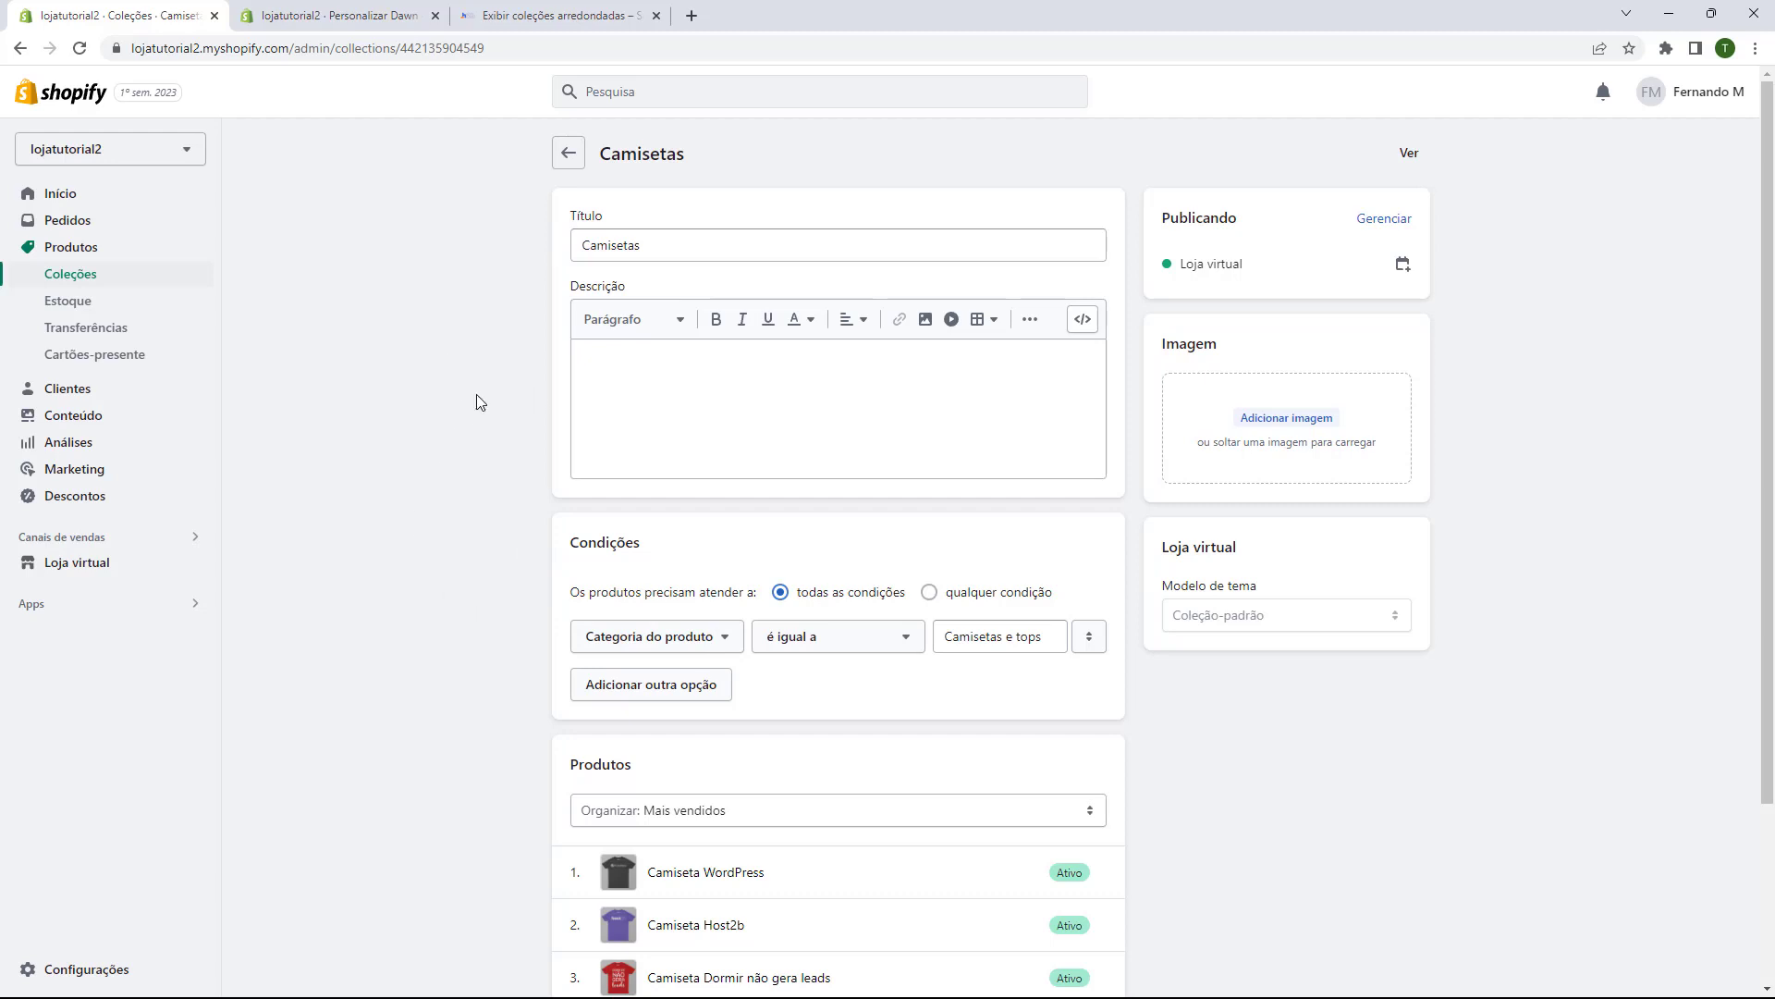
- Add the white T-shirt on navy background picture as the Camisetas collection image and save the collection
double_click(1182, 344)
left_click(1202, 368)
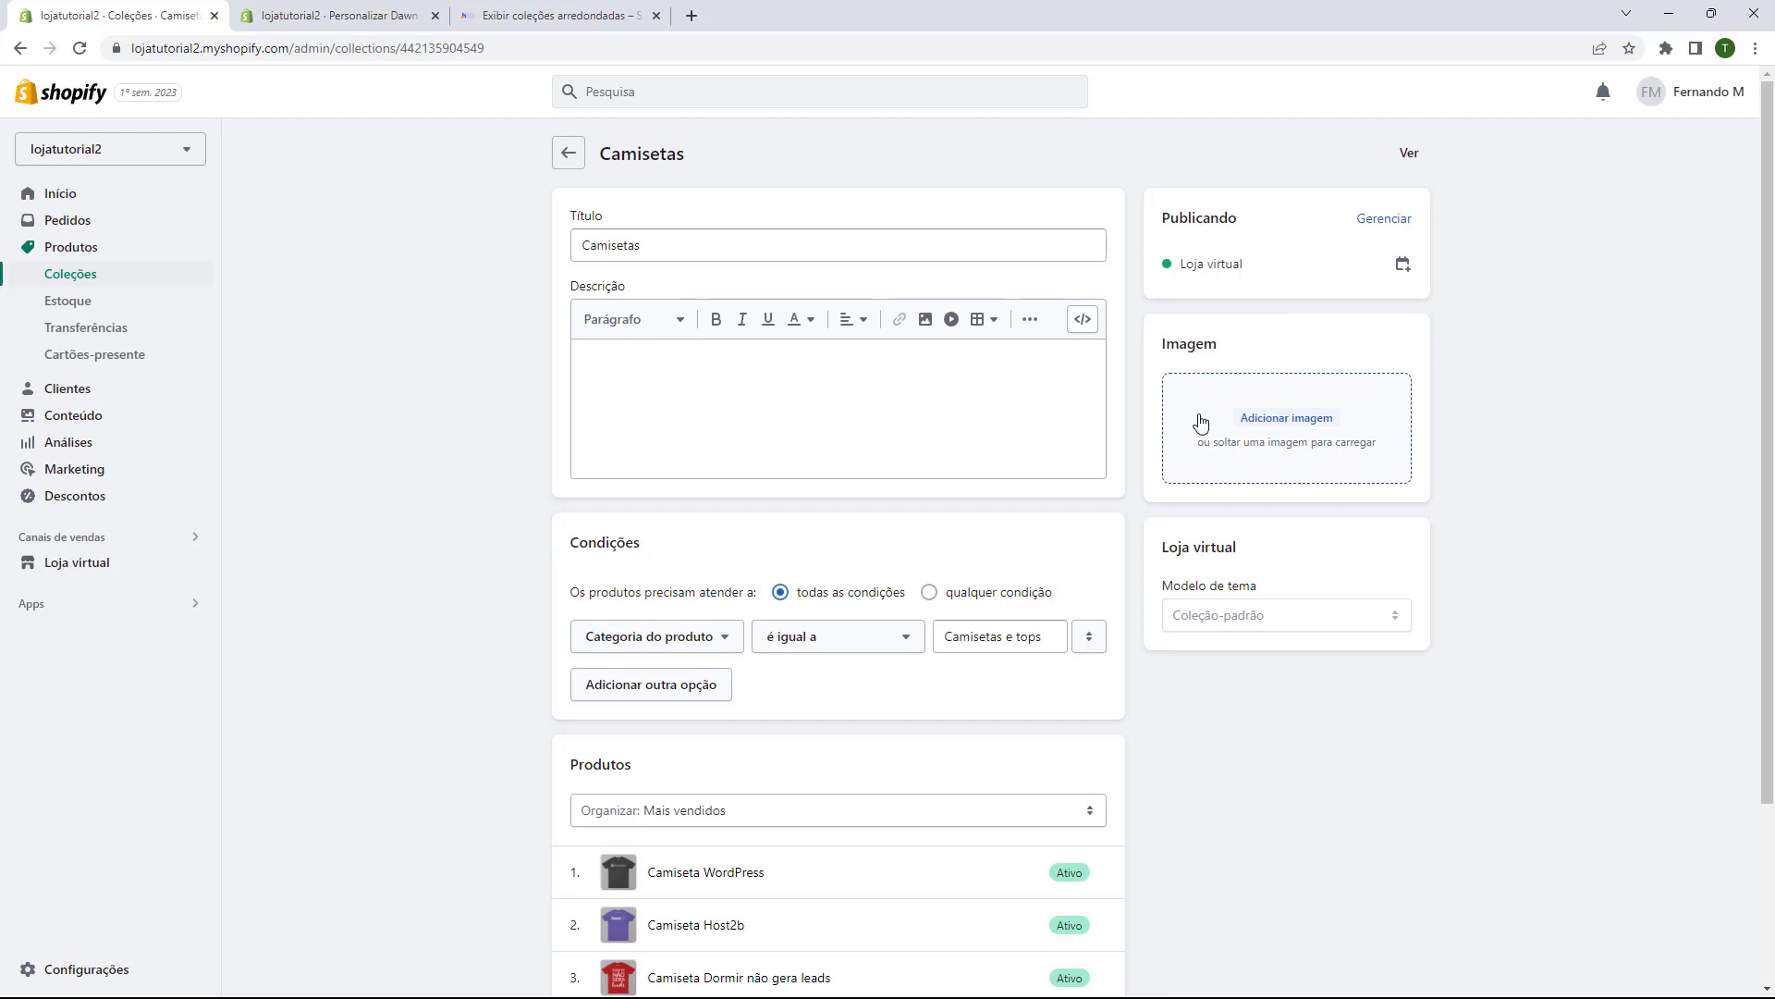
left_click_drag(220, 428, 1262, 422)
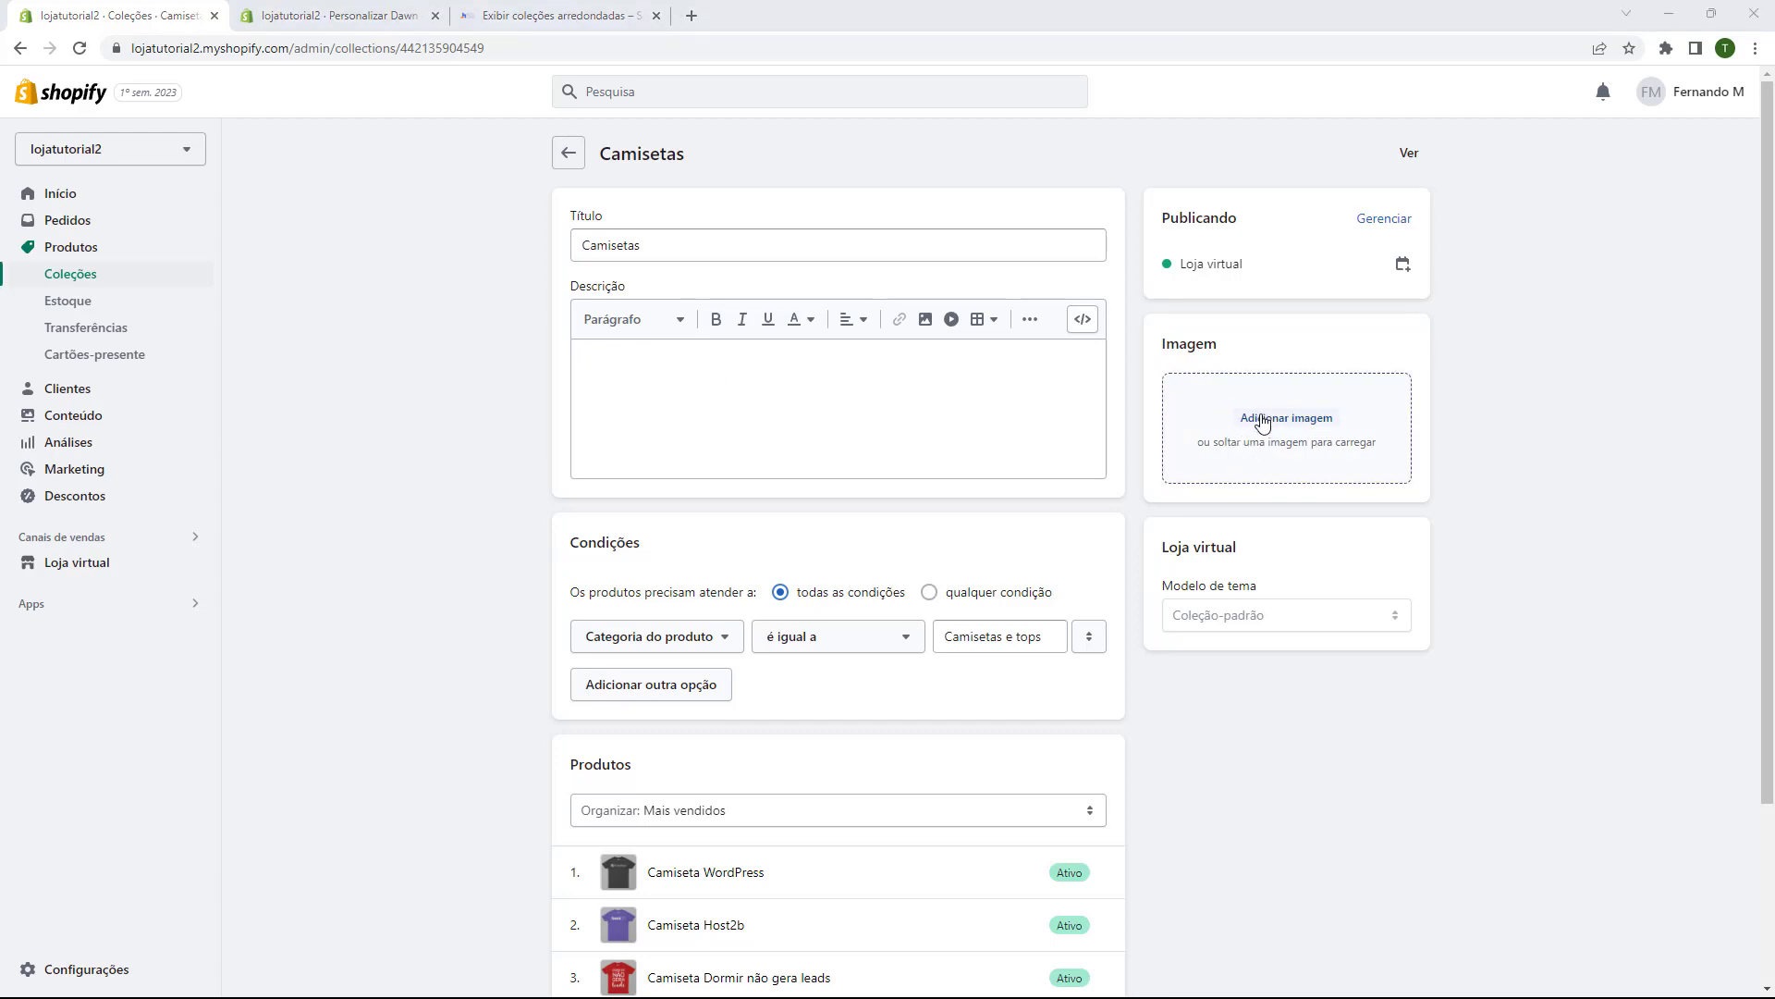
left_click(1262, 422)
key("Escape")
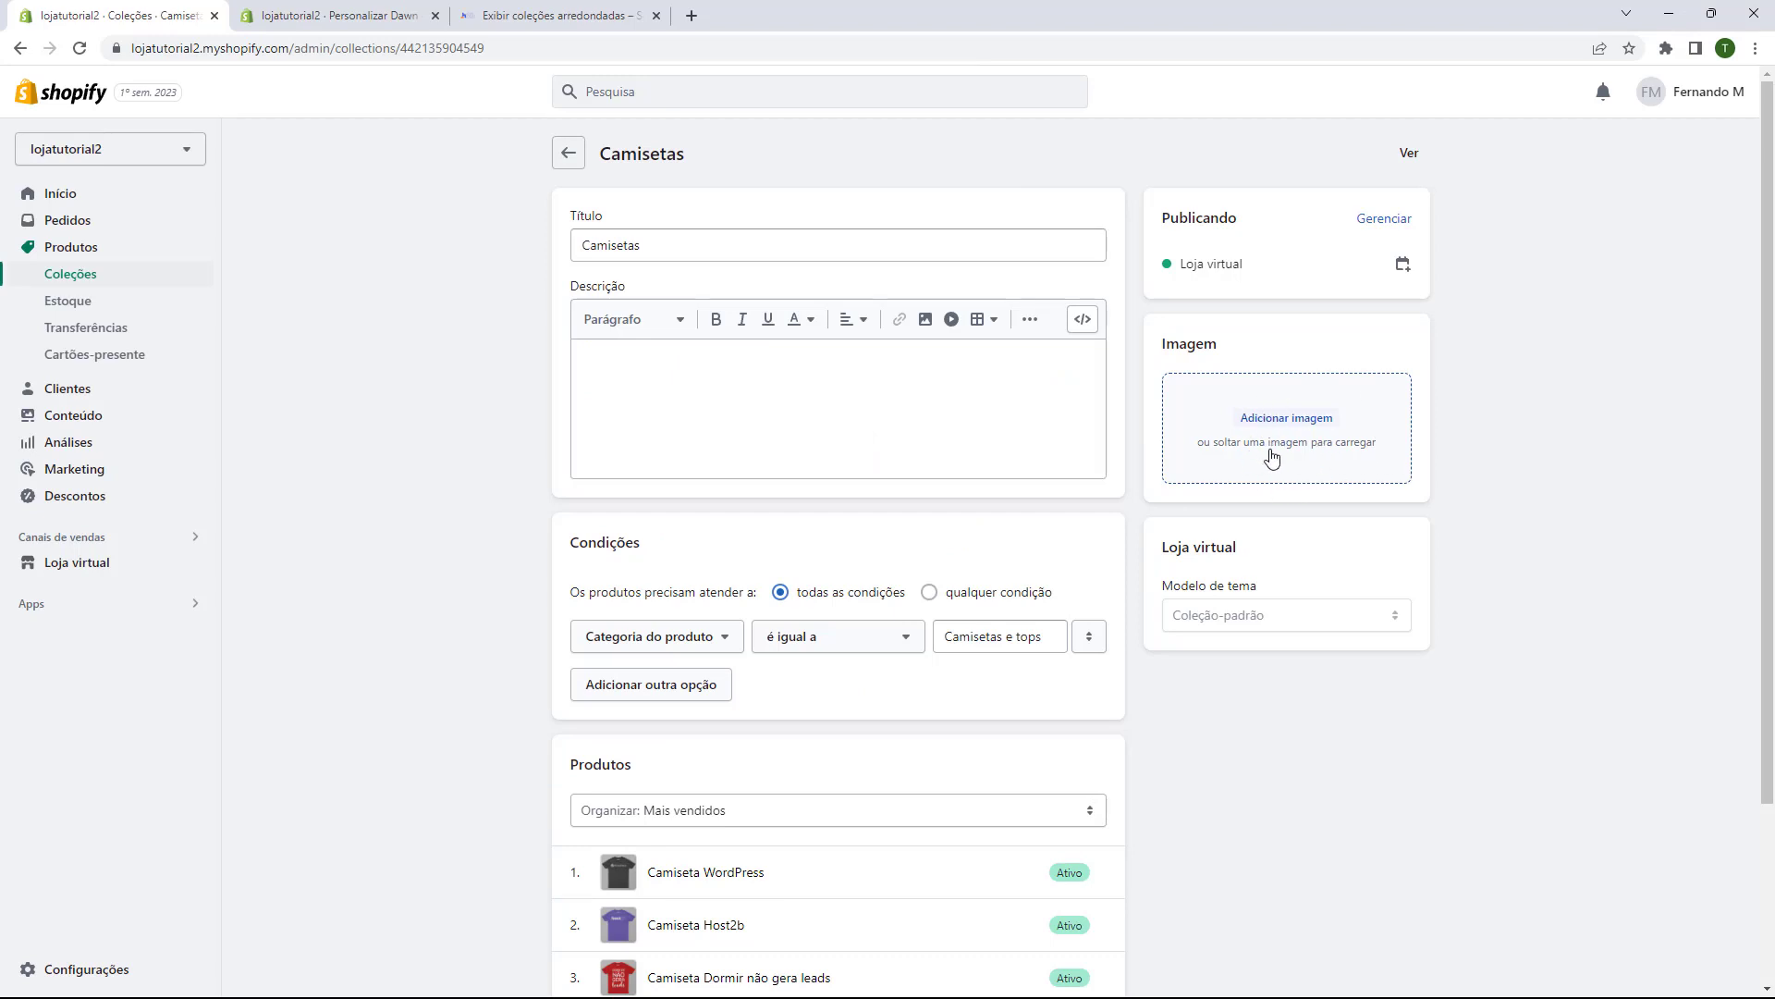
left_click_drag(1273, 456, 1276, 462)
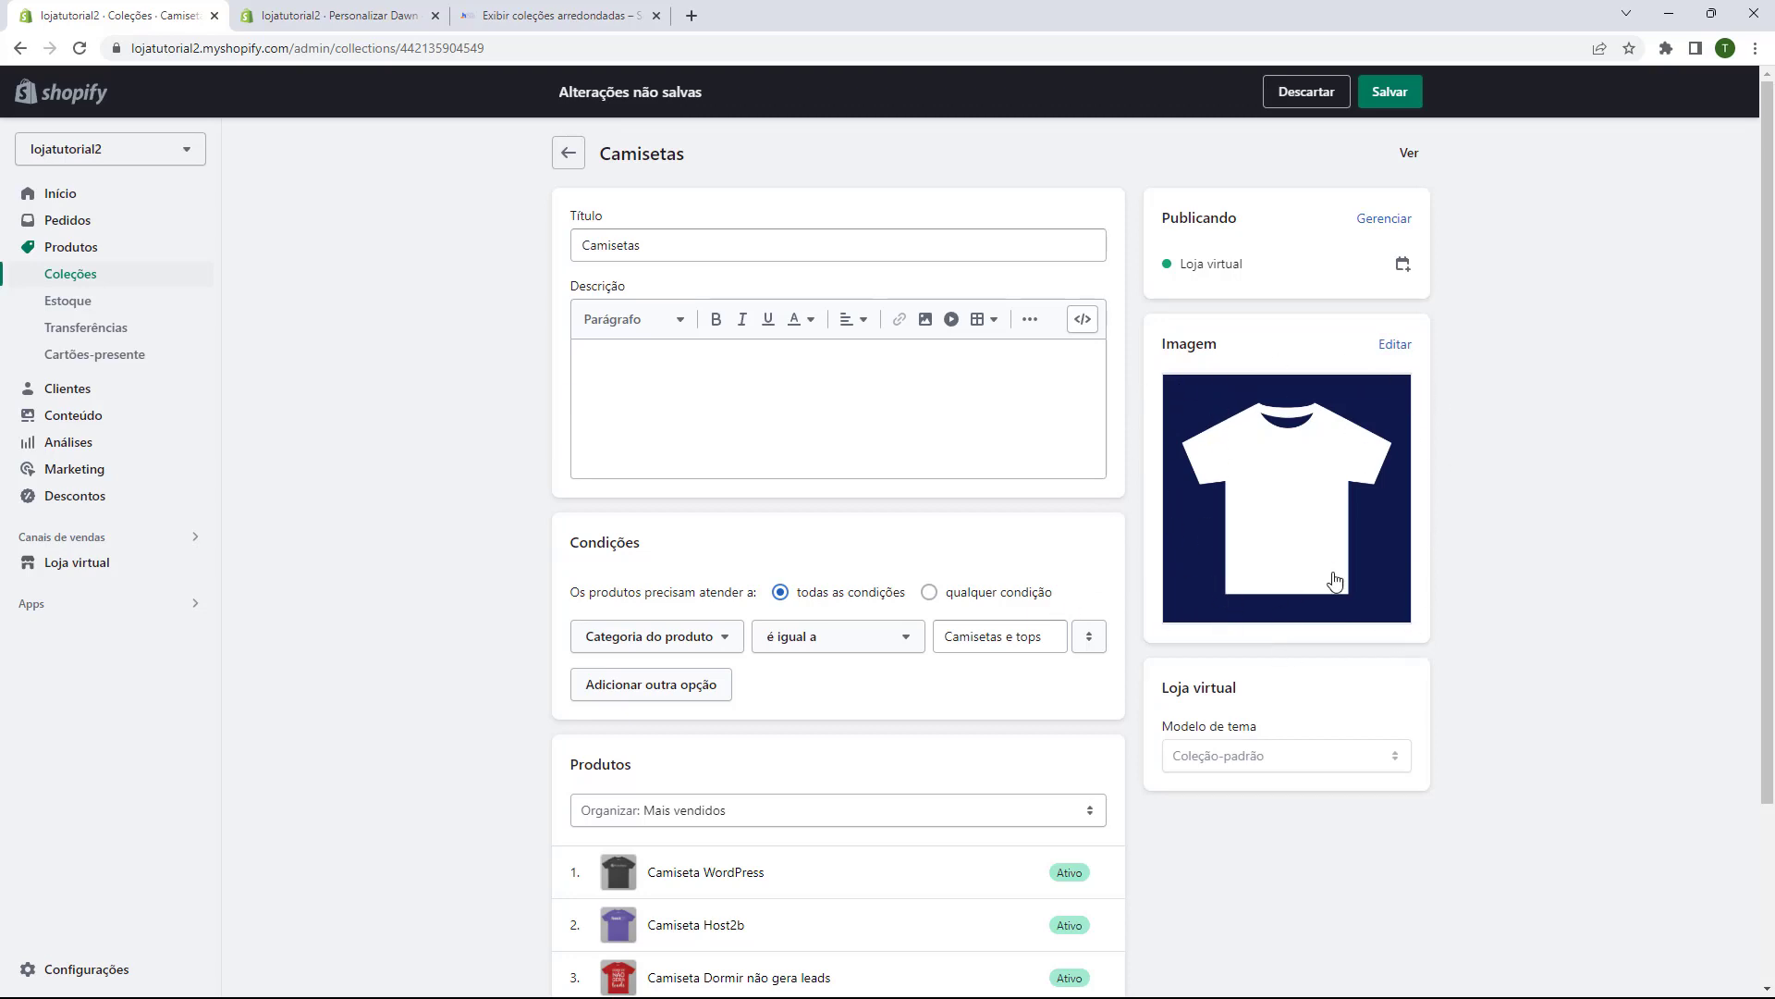
left_click(1397, 102)
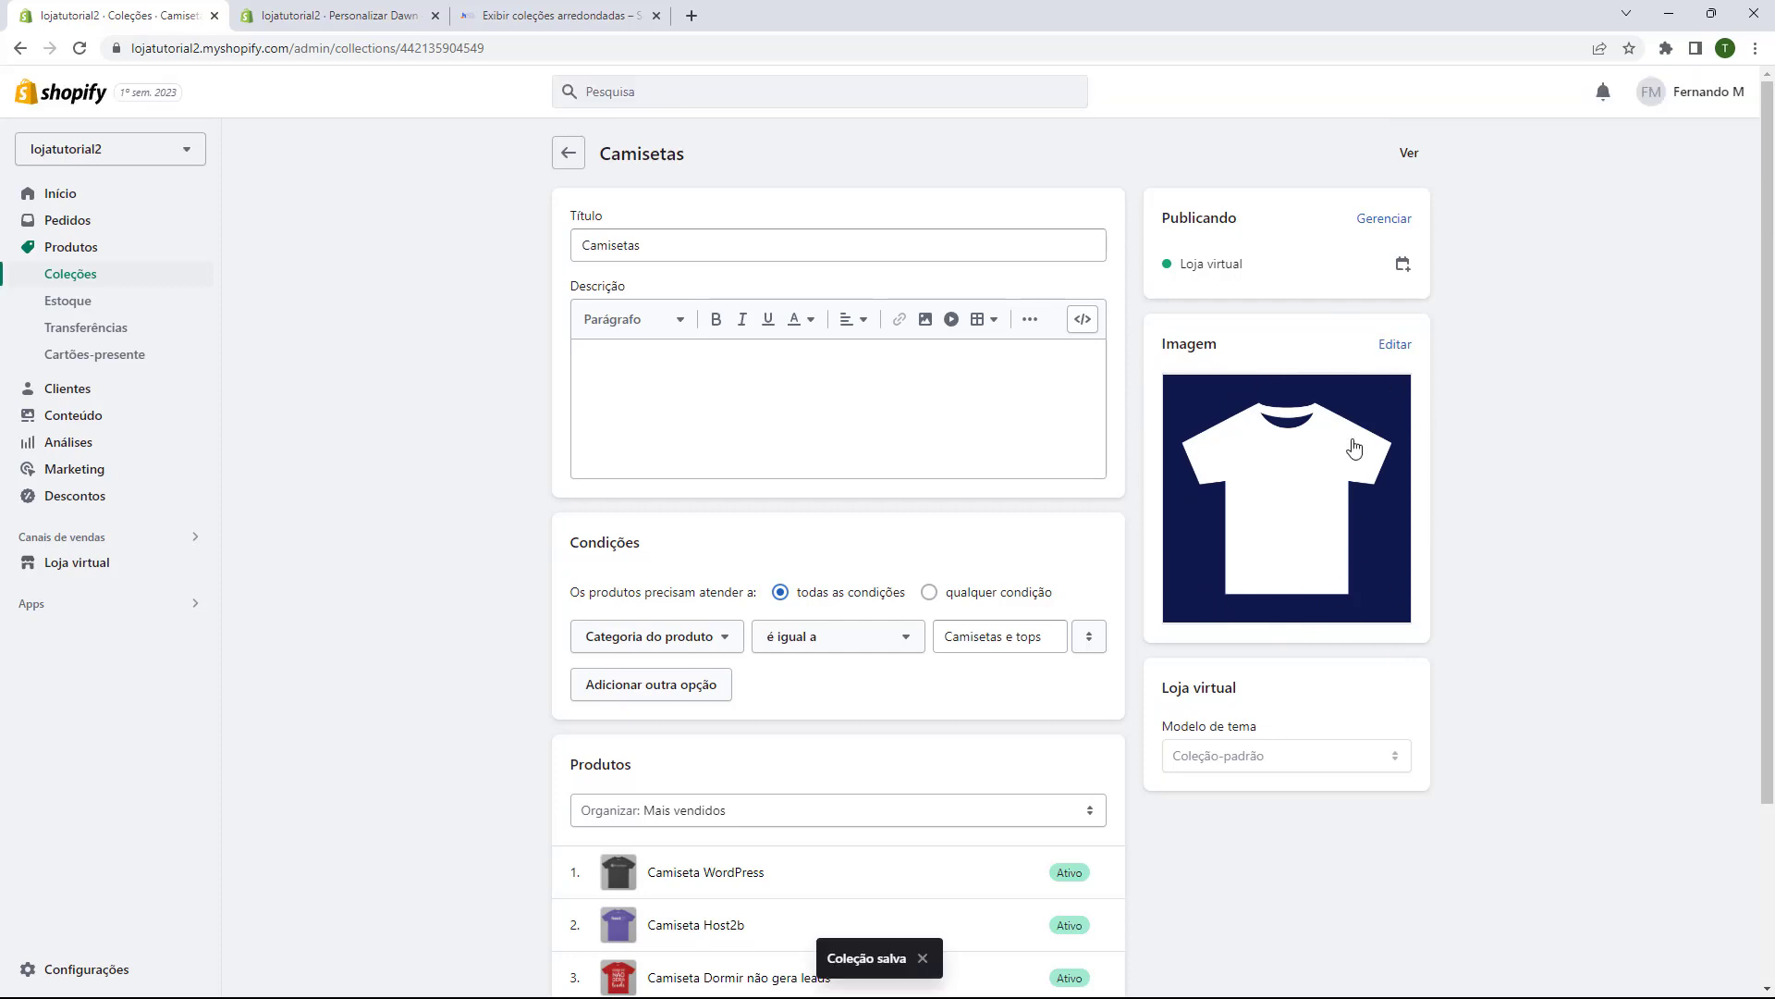
- Save the home page changes in the theme editor and review the collection list in the preview
left_click(312, 15)
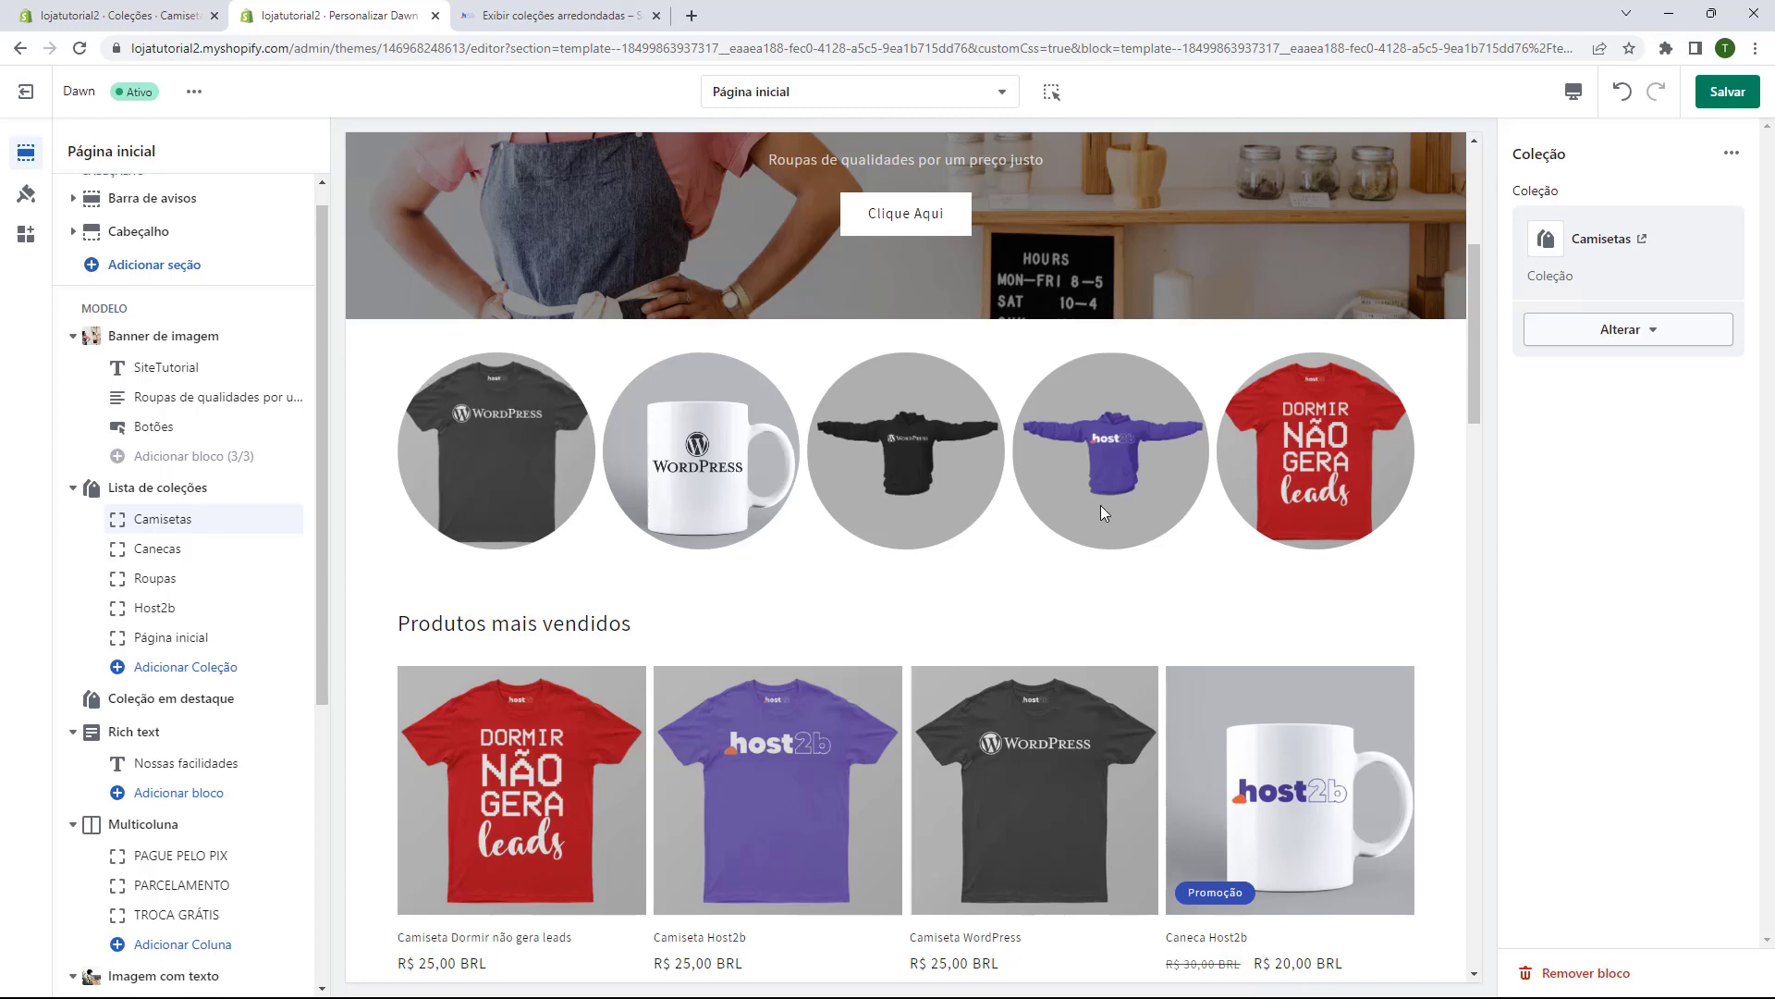
scroll(789, 634, "up", 1)
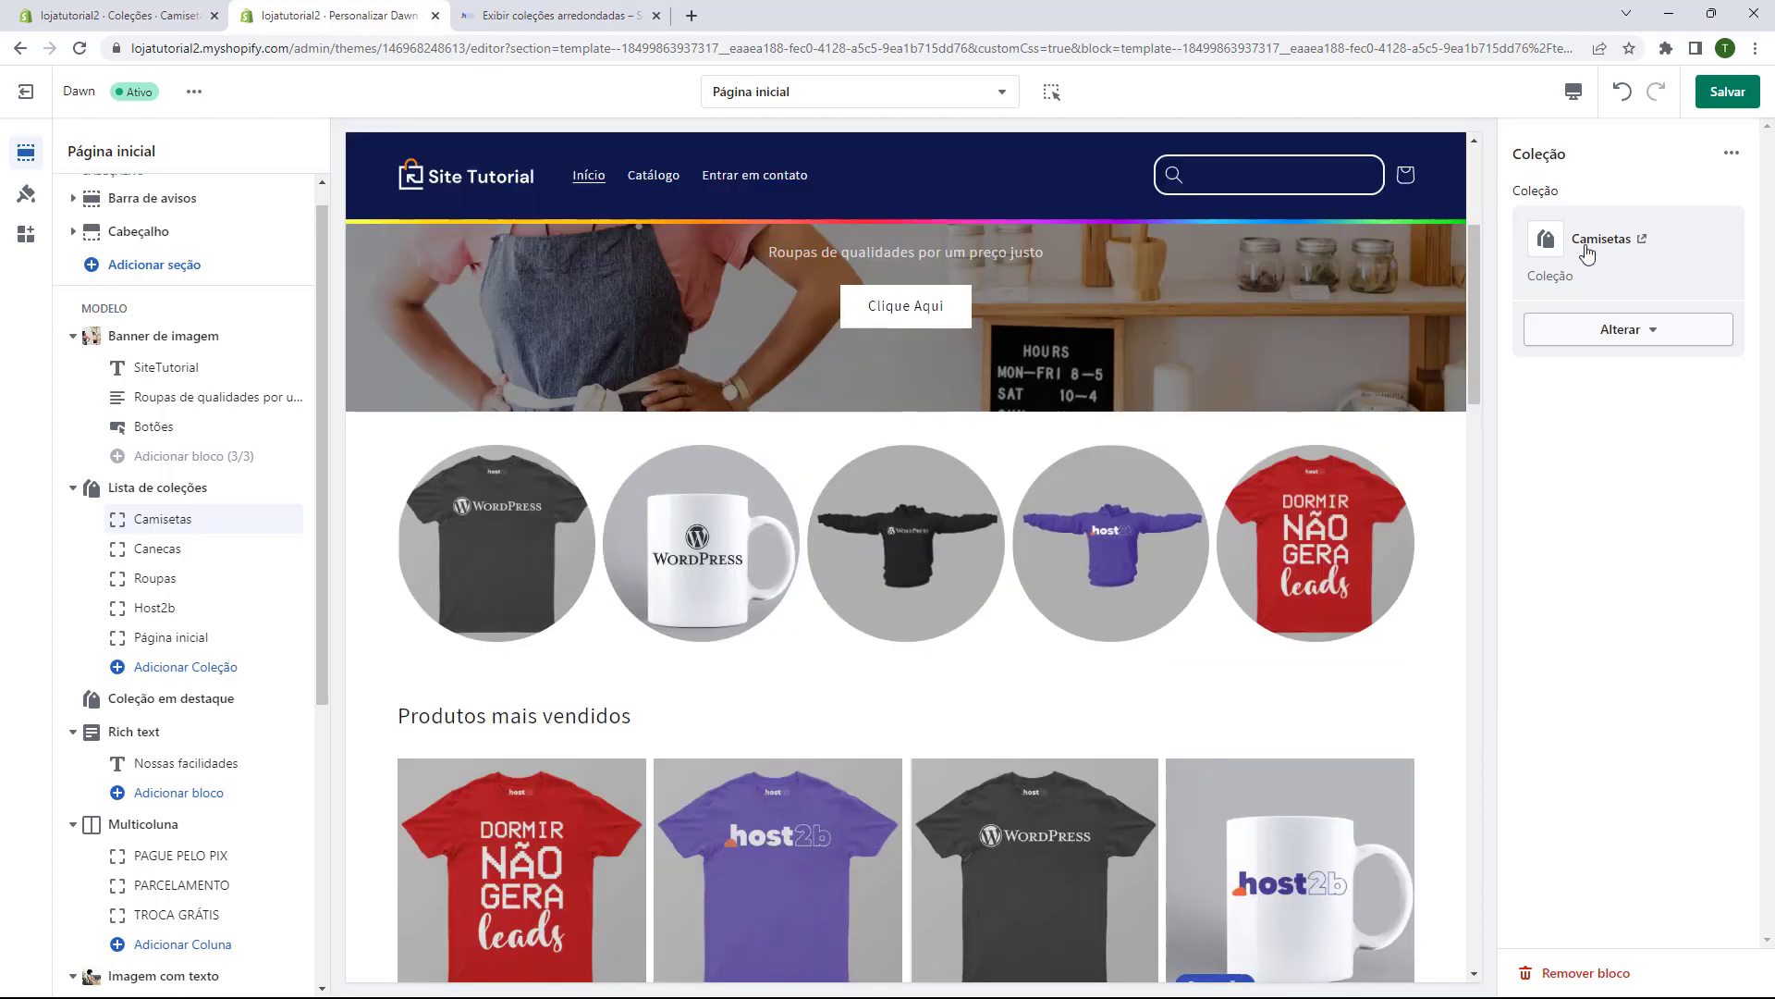
left_click(1746, 93)
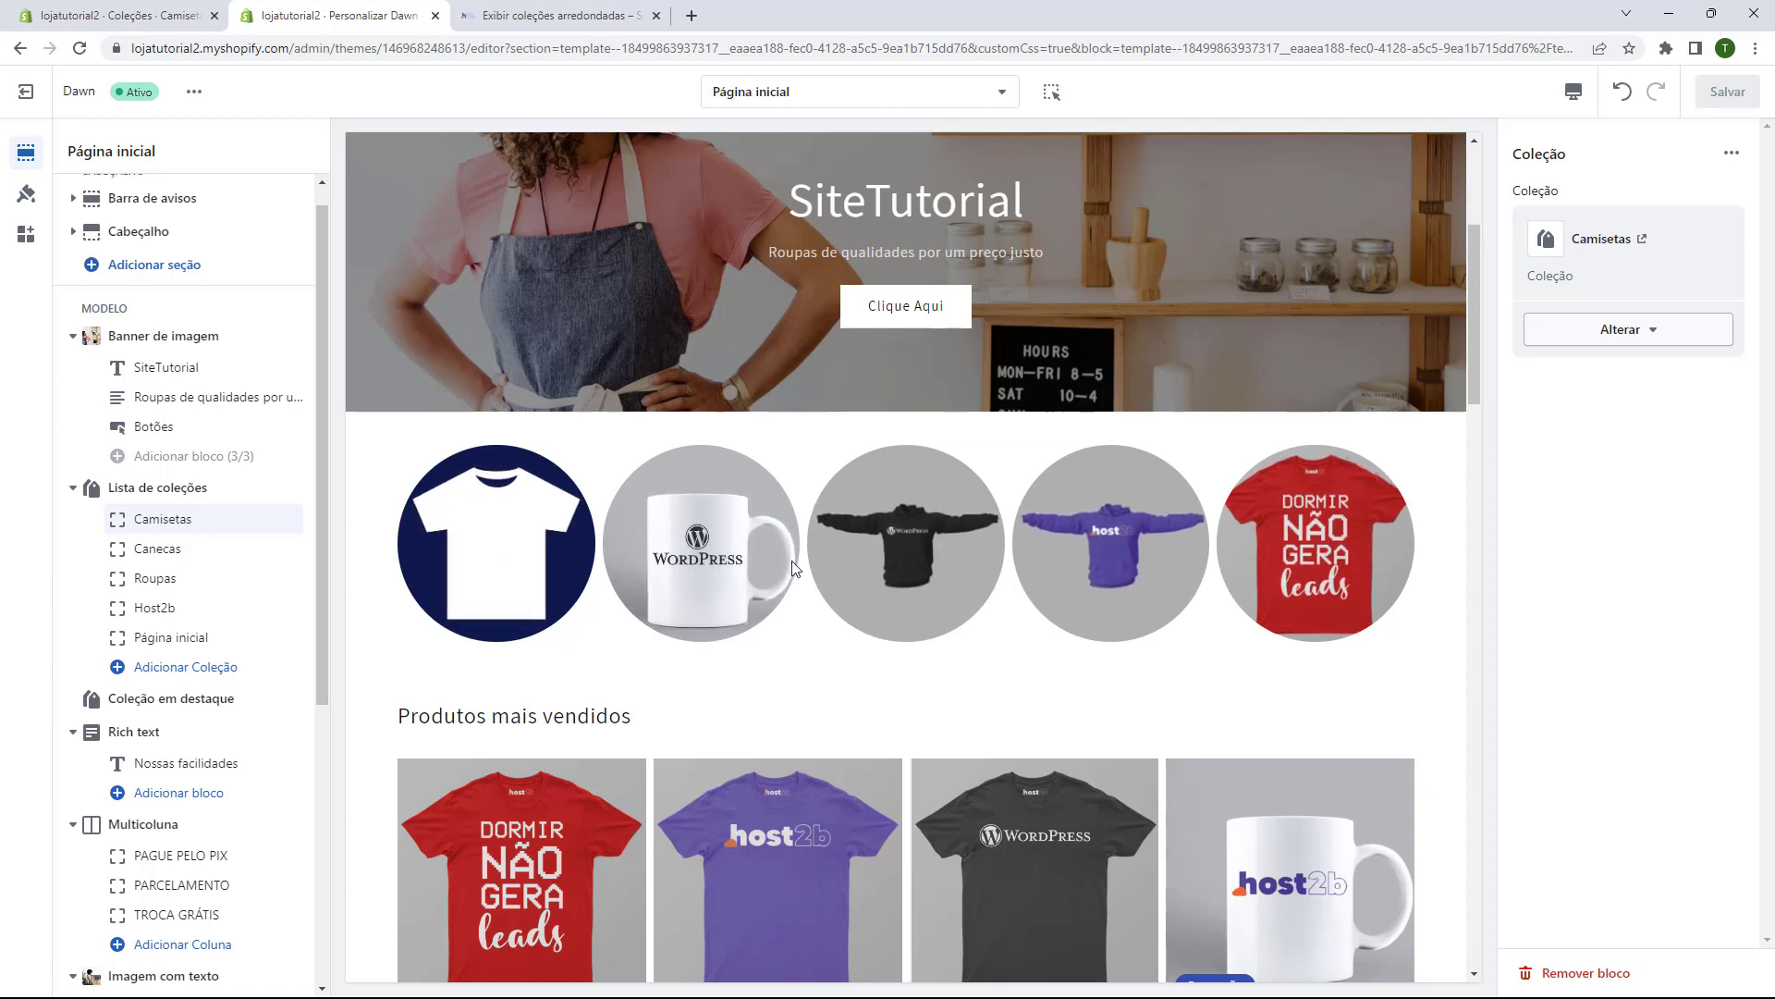
scroll(1117, 561, "up", 3)
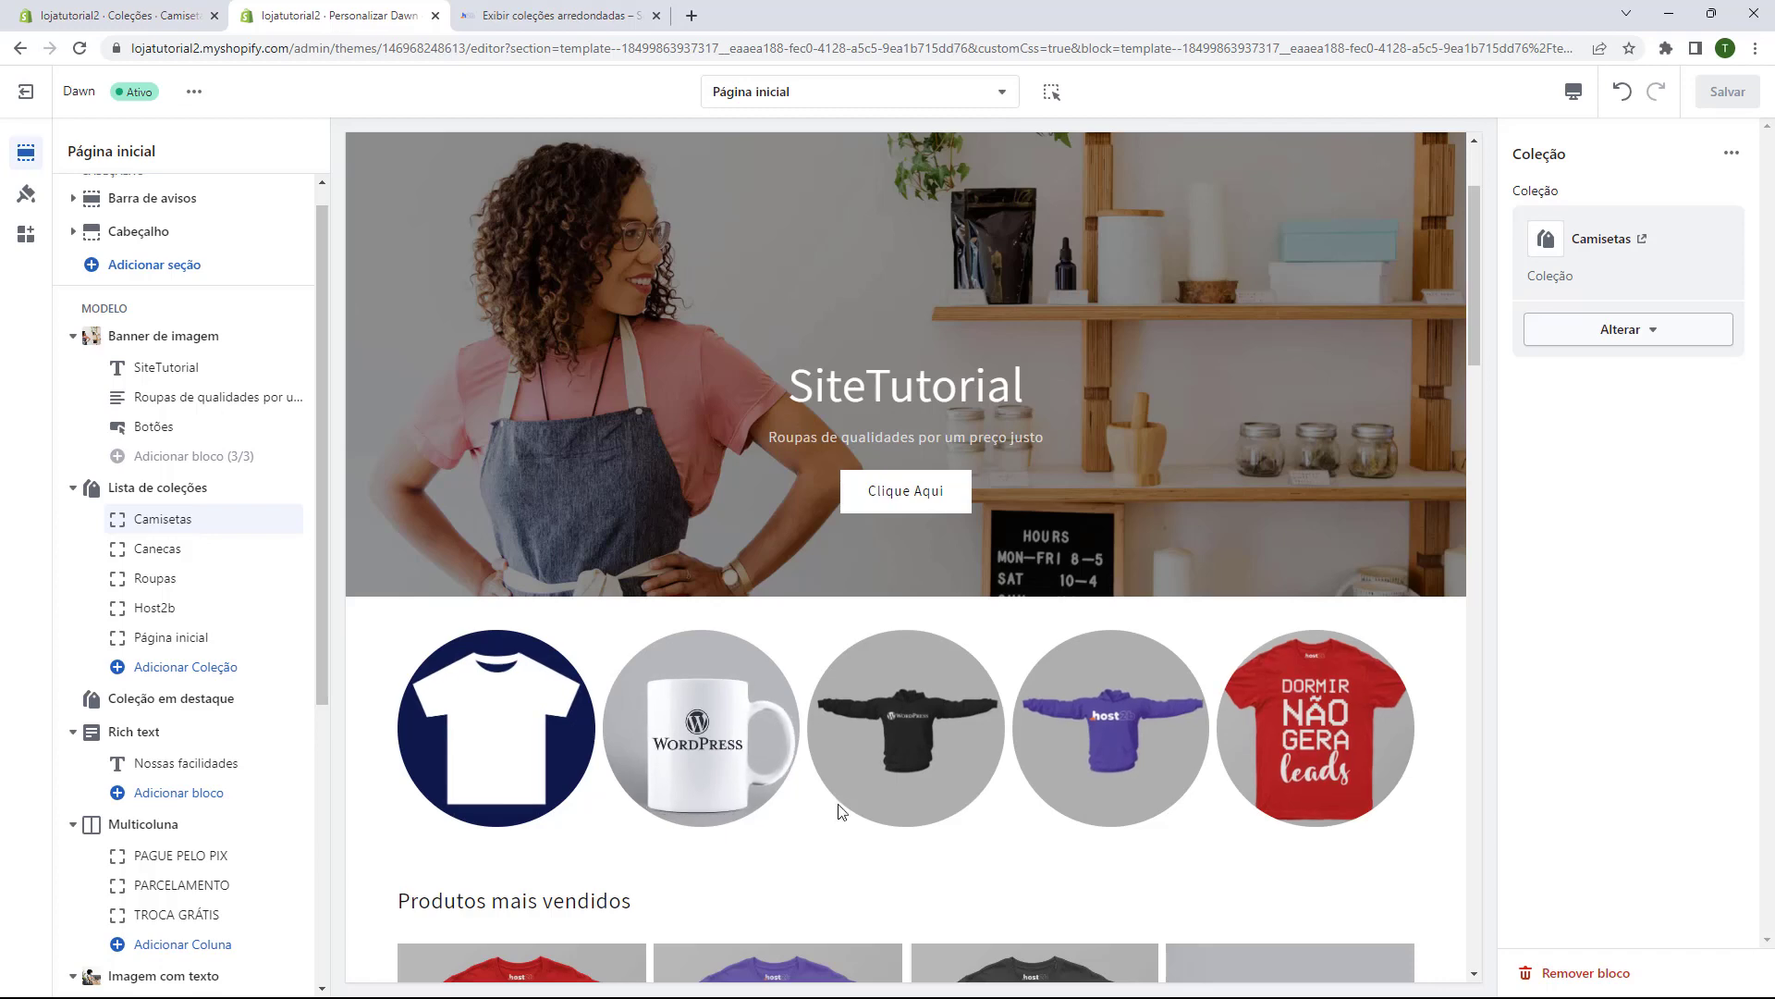
scroll(1313, 730, "down", 2)
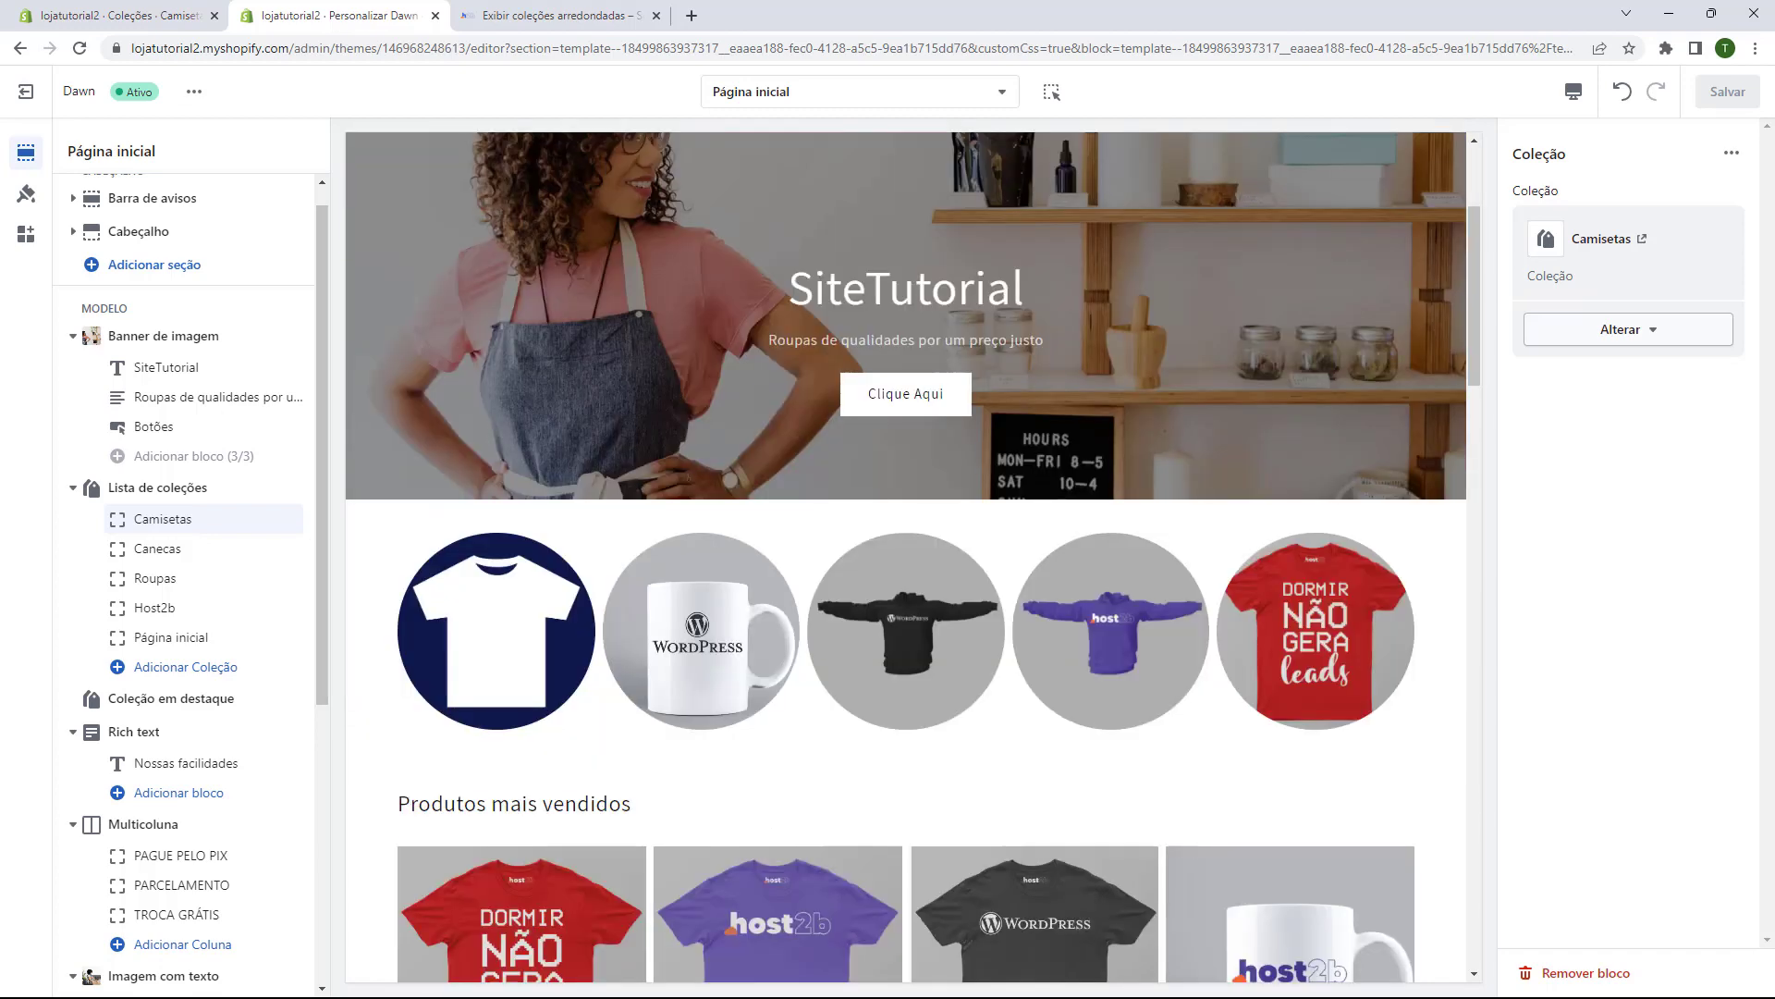